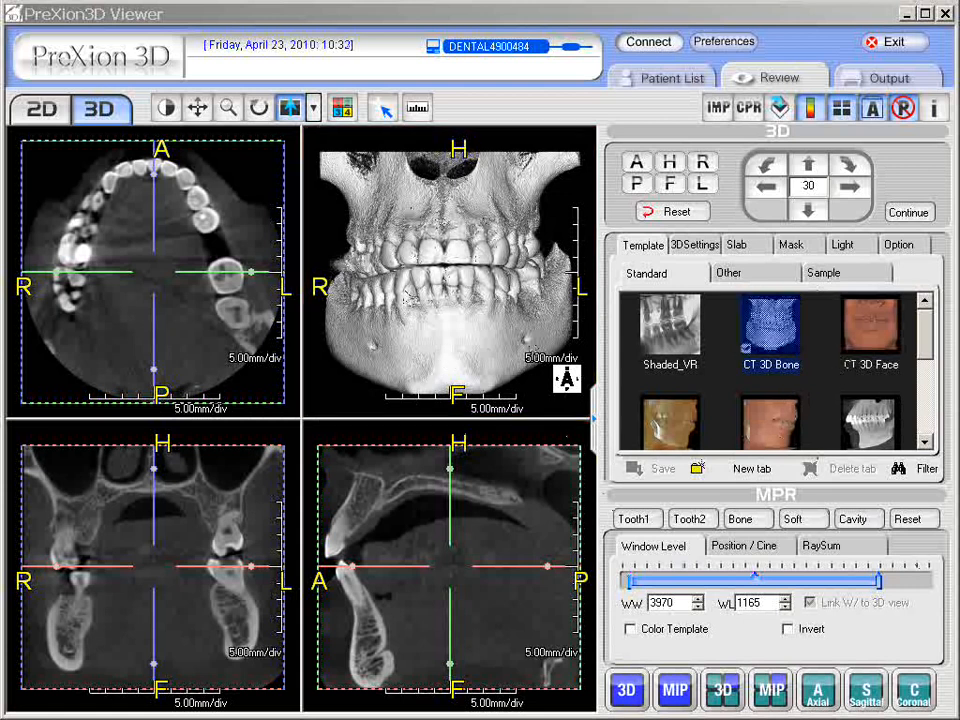
Step: Set the 3D volume to Rotate mode while keeping the four-pane MPR layout
double_click(447, 286)
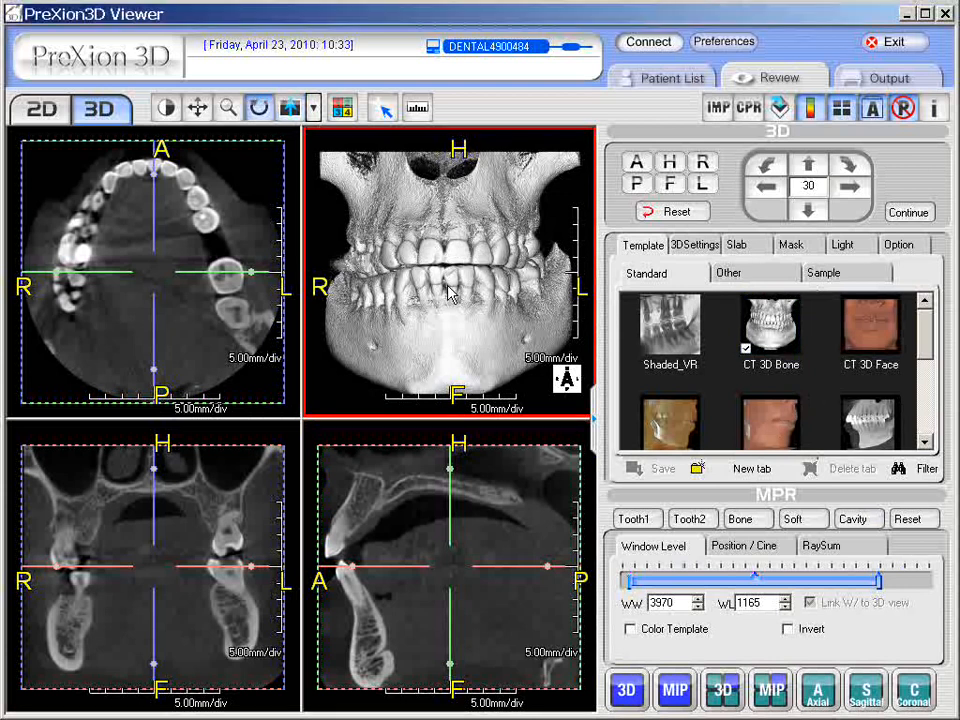
double_click(447, 287)
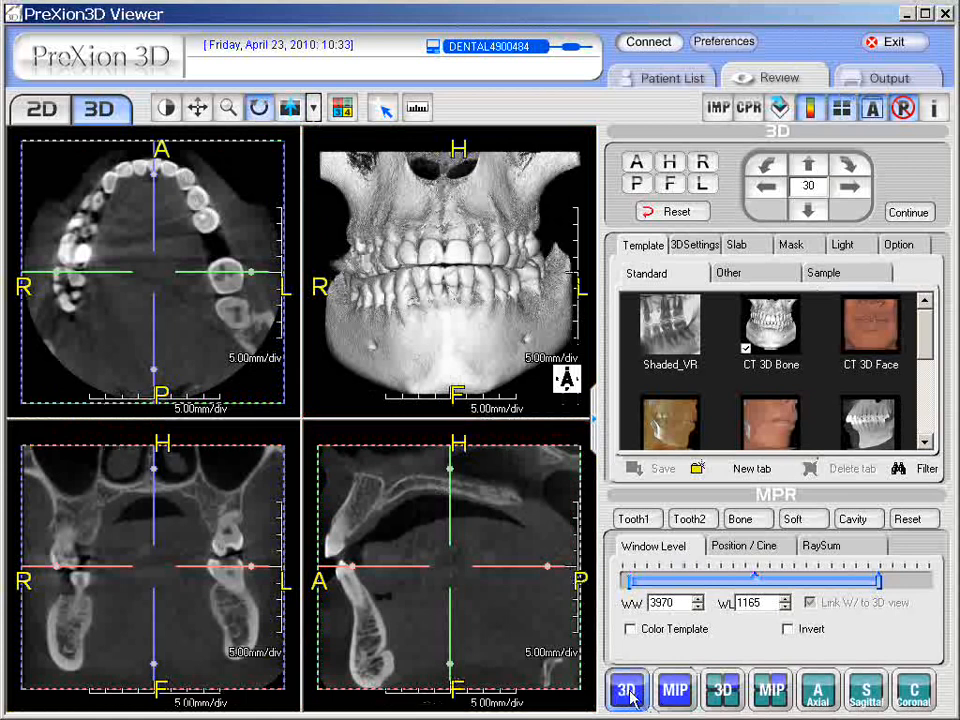
Step: Maximize the CT 3D Bone skull to a single pane and turn it slightly about its vertical axis
left_click(627, 690)
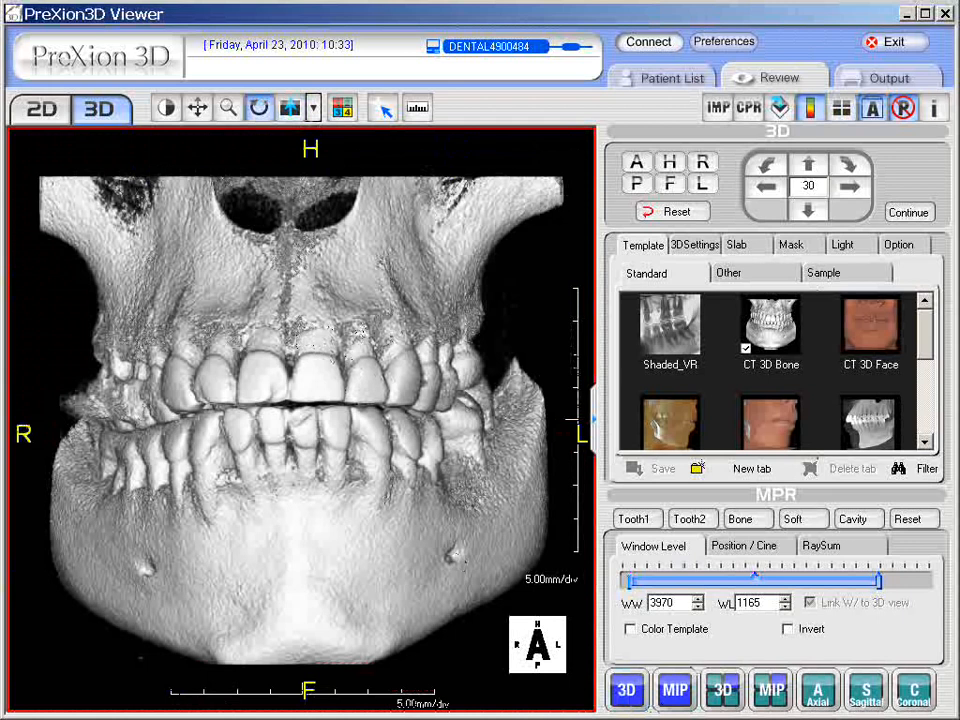
left_click(405, 380)
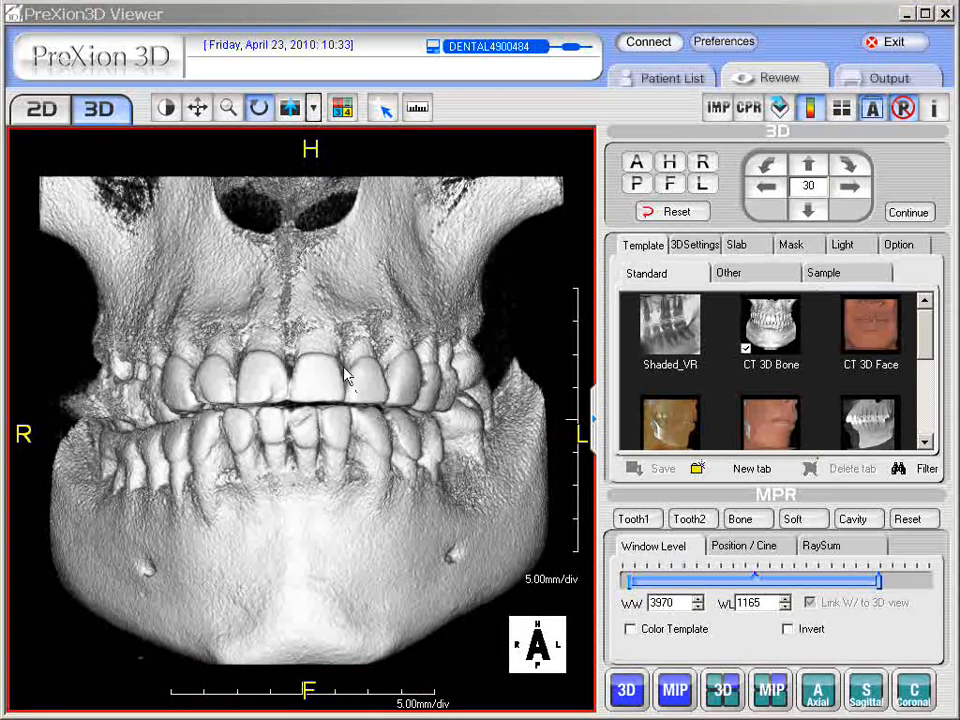
left_click_drag(332, 385, 307, 381)
Step: Zoom in and recentre the jaw, then lower window/level until bone turns translucent around the tooth roots
left_click(548, 535)
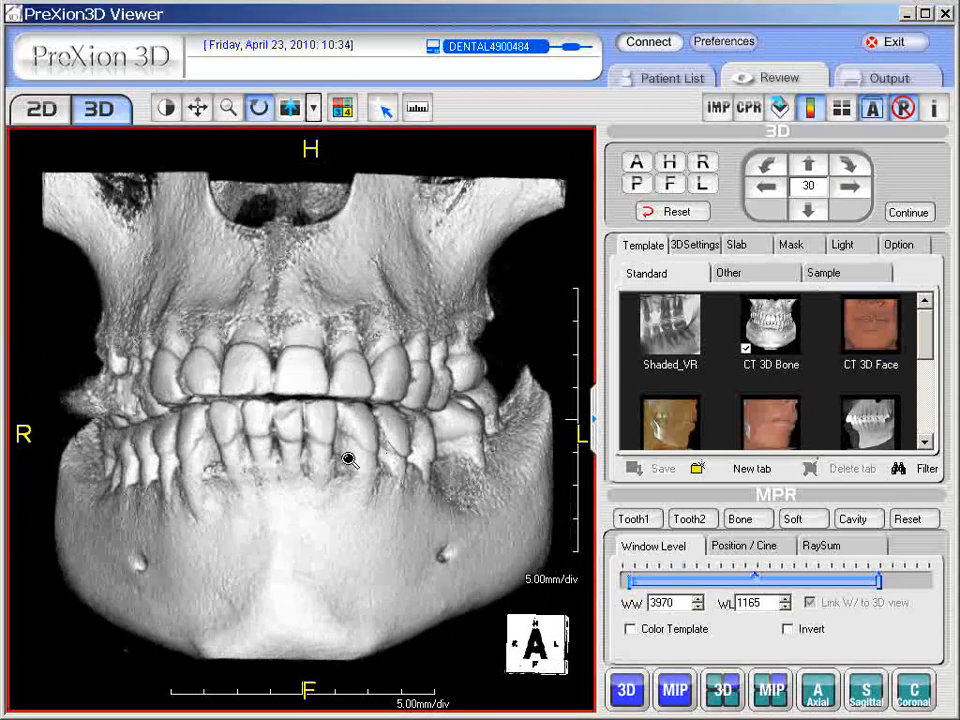
mouse_move(350, 460)
left_mouse_down()
mouse_move(349, 420)
mouse_move(350, 461)
left_mouse_up()
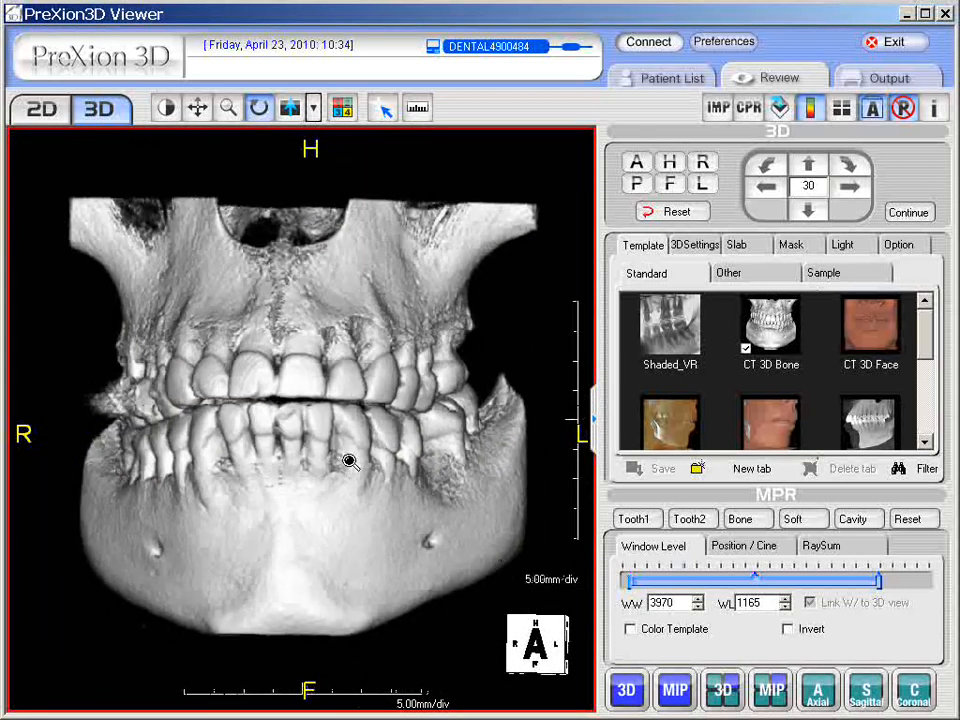
left_click_drag(350, 461, 354, 457)
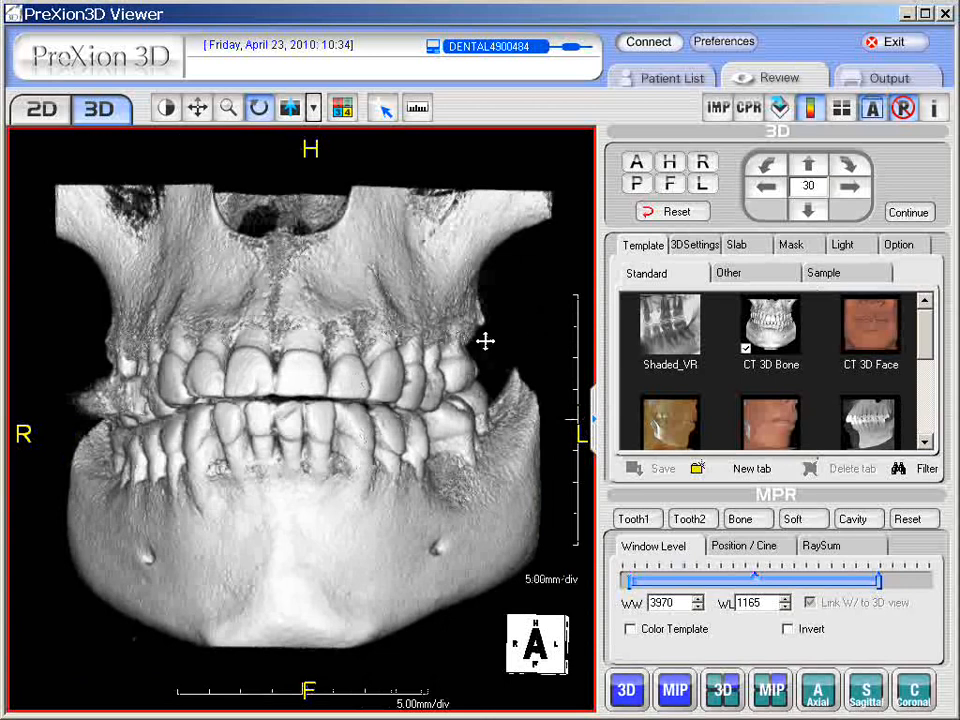
mouse_move(485, 341)
left_mouse_down()
mouse_move(444, 339)
mouse_move(484, 343)
mouse_move(484, 326)
mouse_move(482, 368)
mouse_move(484, 351)
left_mouse_up()
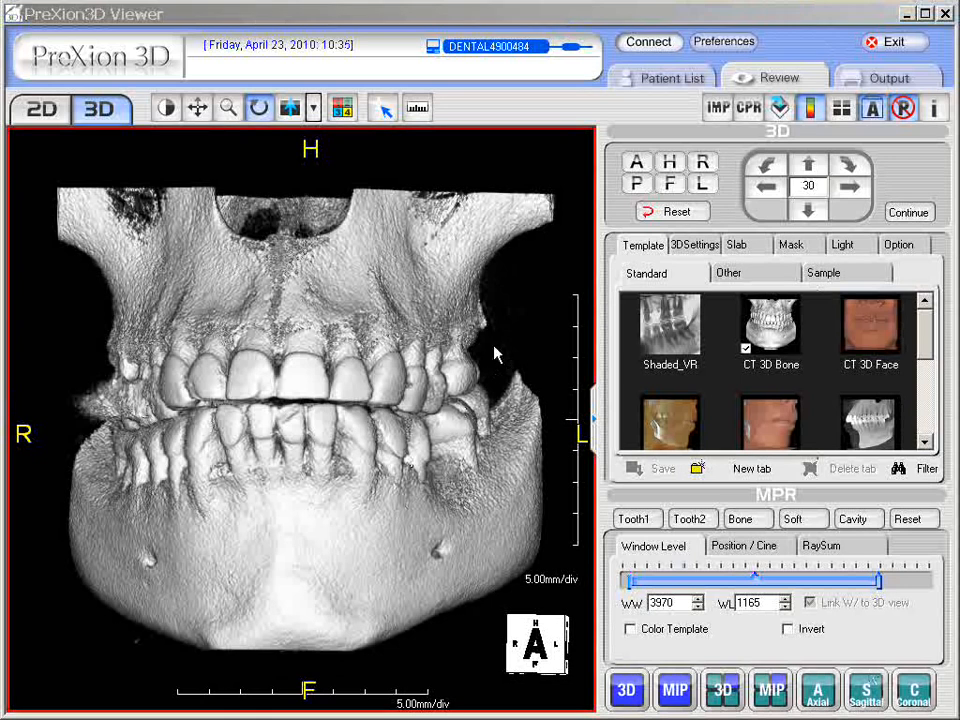
mouse_move(495, 348)
right_mouse_down()
mouse_move(326, 479)
mouse_move(188, 543)
mouse_move(429, 403)
mouse_move(453, 374)
mouse_move(476, 274)
mouse_move(468, 260)
right_mouse_up()
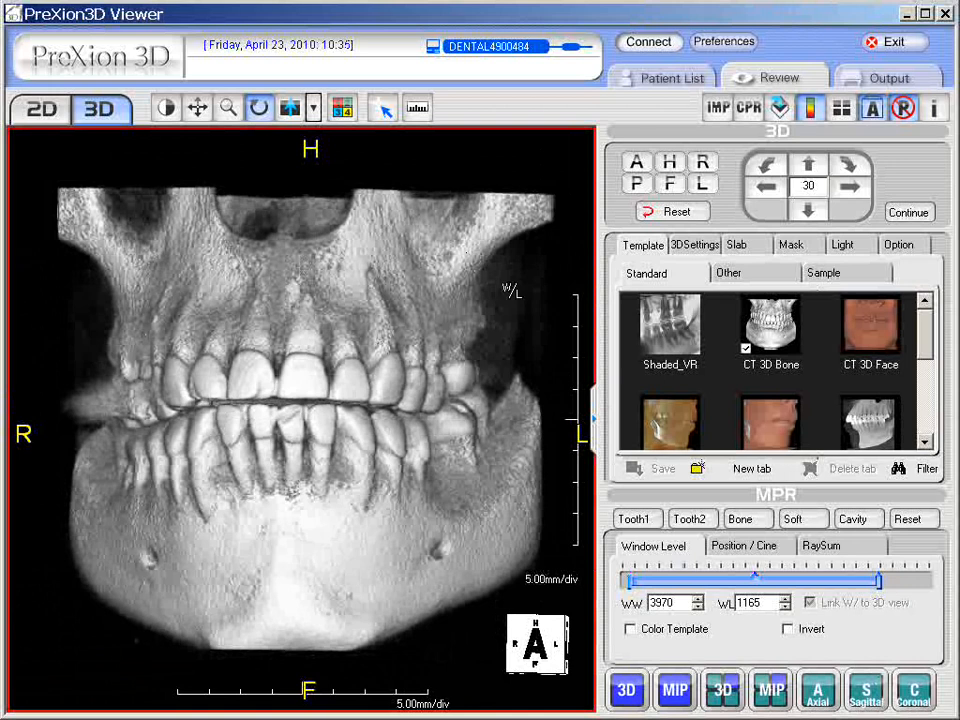
mouse_move(511, 290)
right_mouse_down()
mouse_move(372, 222)
mouse_move(355, 232)
mouse_move(393, 382)
mouse_move(300, 461)
mouse_move(257, 561)
mouse_move(195, 558)
mouse_move(129, 596)
mouse_move(120, 628)
mouse_move(60, 656)
mouse_move(30, 657)
mouse_move(108, 625)
mouse_move(208, 564)
mouse_move(306, 477)
mouse_move(455, 322)
mouse_move(514, 236)
mouse_move(527, 183)
mouse_move(516, 156)
mouse_move(411, 148)
mouse_move(206, 143)
mouse_move(210, 167)
right_mouse_up()
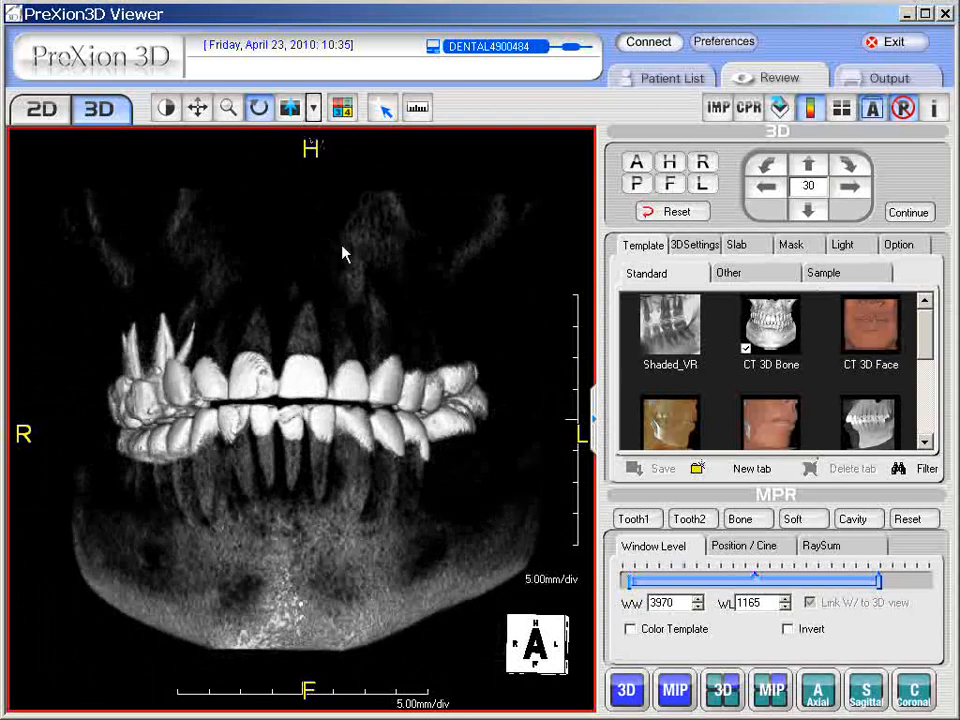
Step: Reapply the CT 3D Bone template (width 3000, level 1200) and rotate the skull through oblique, side and frontal views
left_click(780, 330)
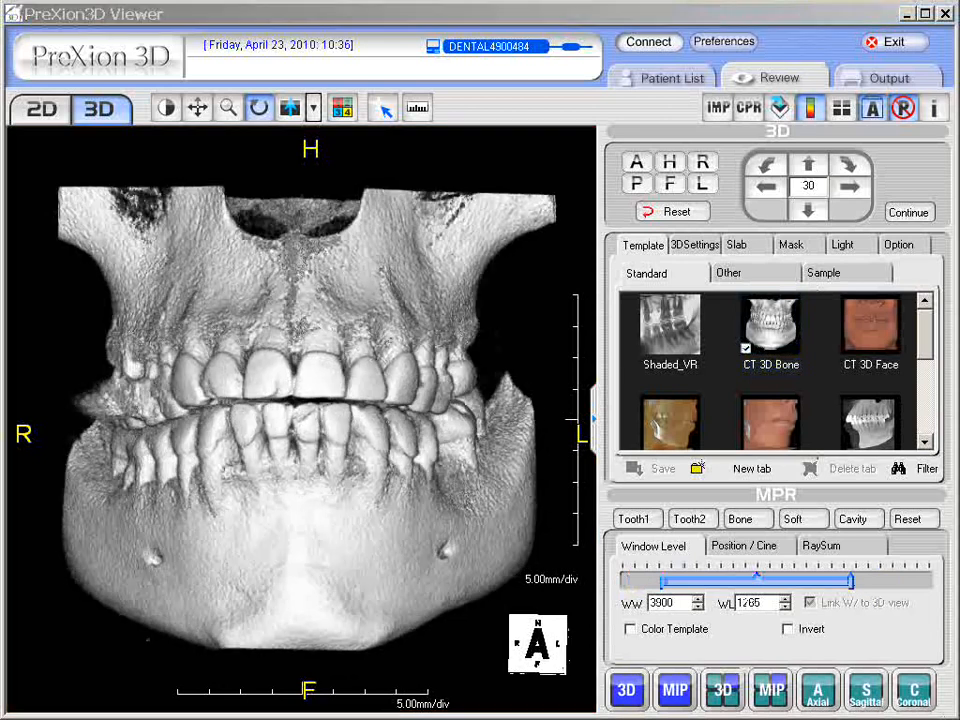
left_click_drag(300, 425, 398, 428)
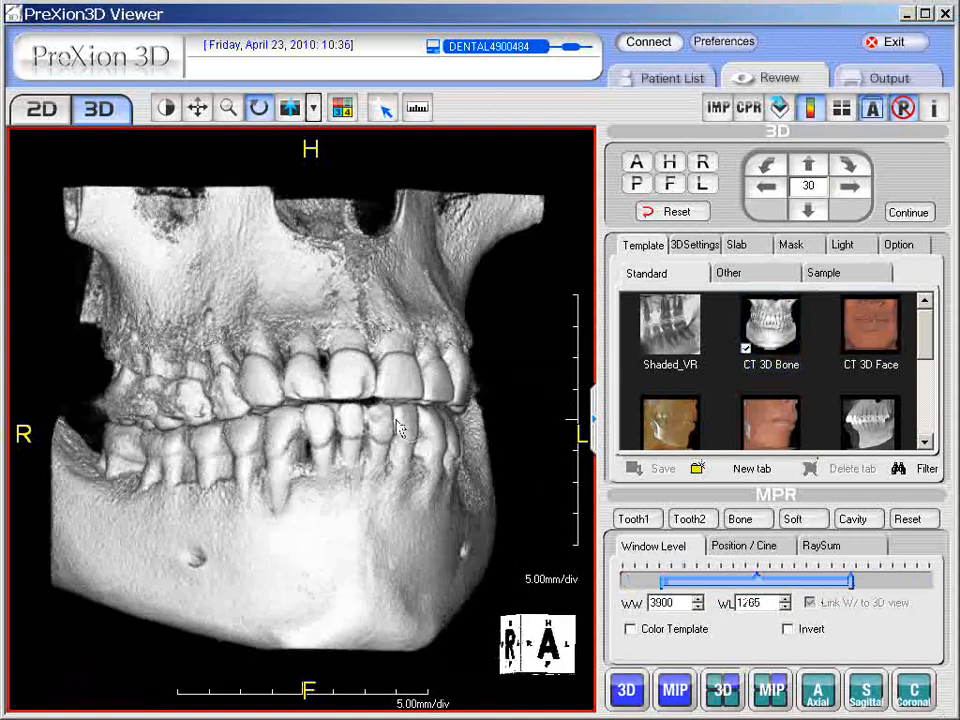
mouse_move(516, 432)
left_mouse_down()
mouse_move(343, 424)
mouse_move(530, 420)
left_mouse_up()
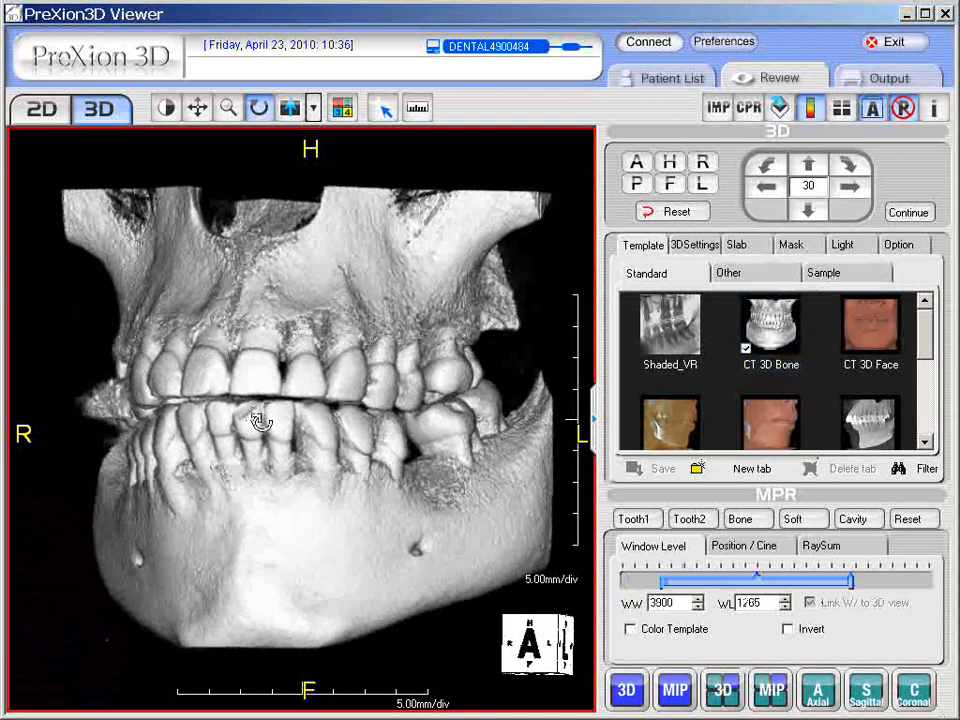
left_click_drag(257, 422, 136, 395)
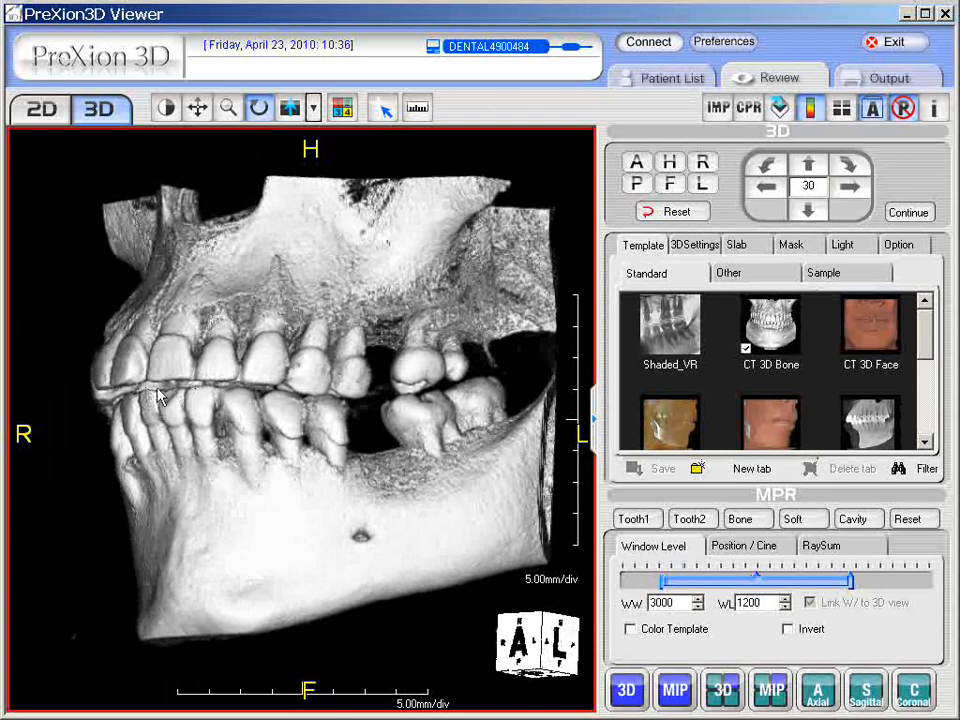
left_click_drag(148, 400, 392, 378)
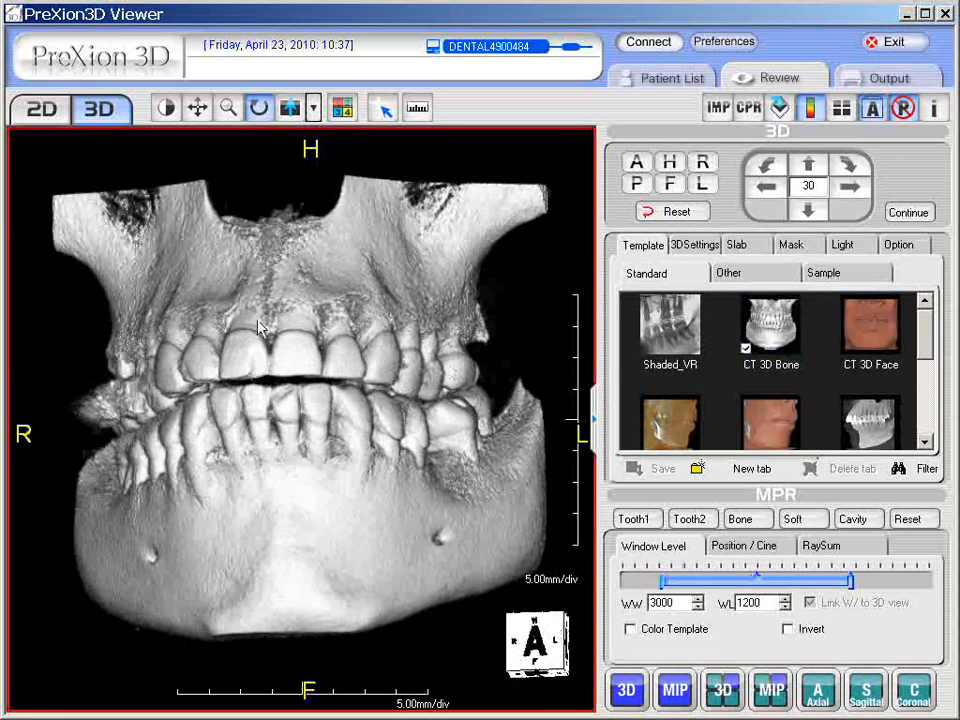
Step: Review the 3D Option settings, then rotate the skull to frontal and right-oblique views
left_click(905, 250)
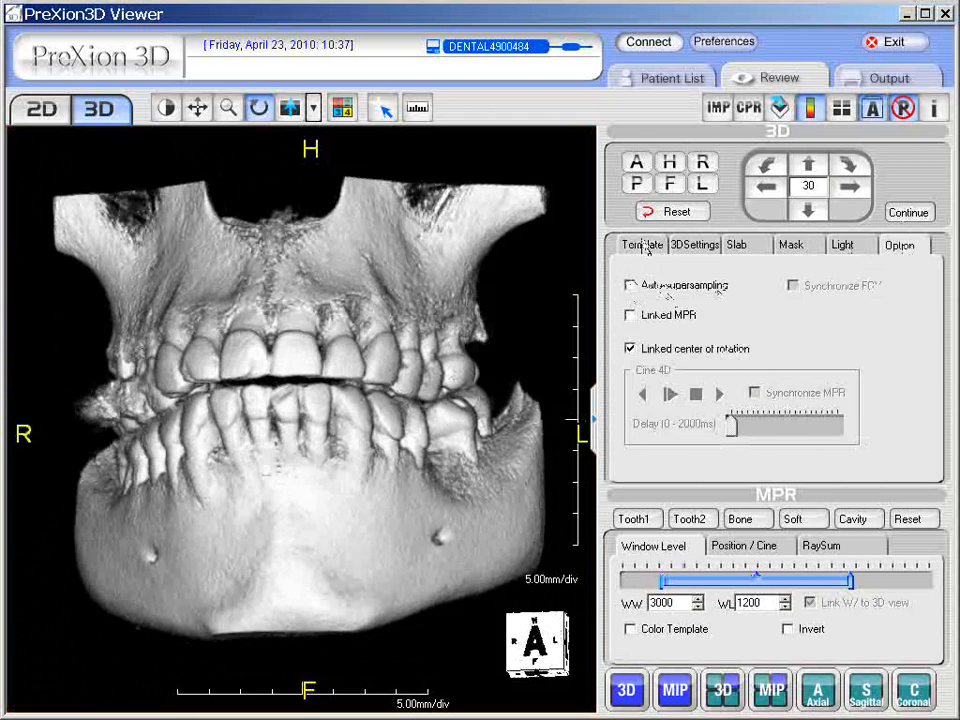
left_click(644, 246)
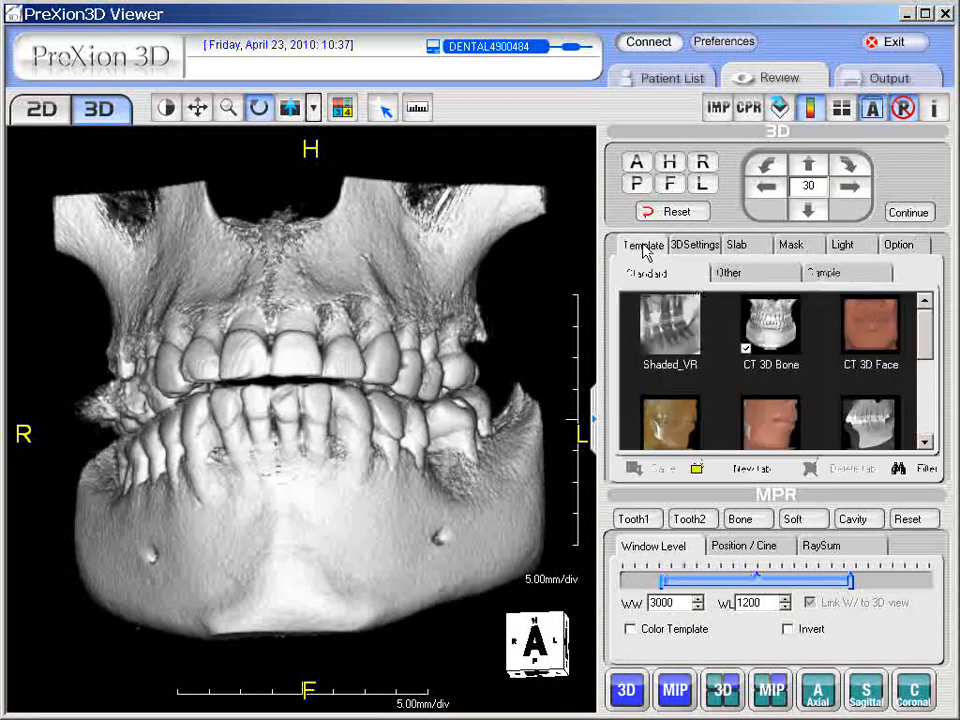
mouse_move(336, 334)
left_mouse_down()
mouse_move(443, 332)
mouse_move(354, 332)
left_mouse_up()
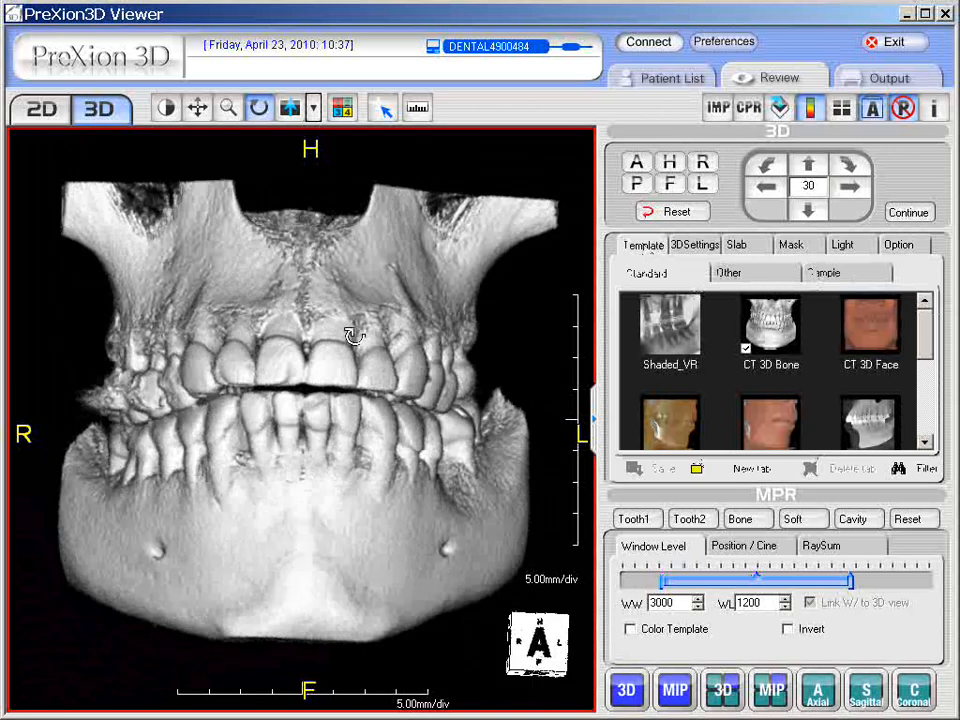
left_click_drag(497, 354, 306, 371)
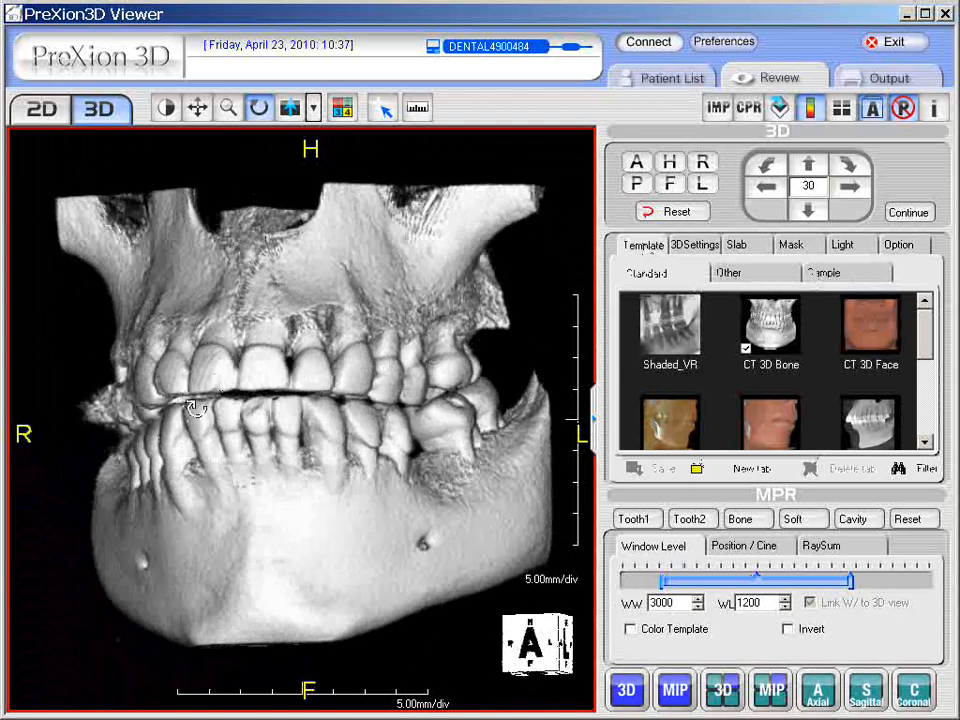
left_click_drag(195, 406, 274, 392)
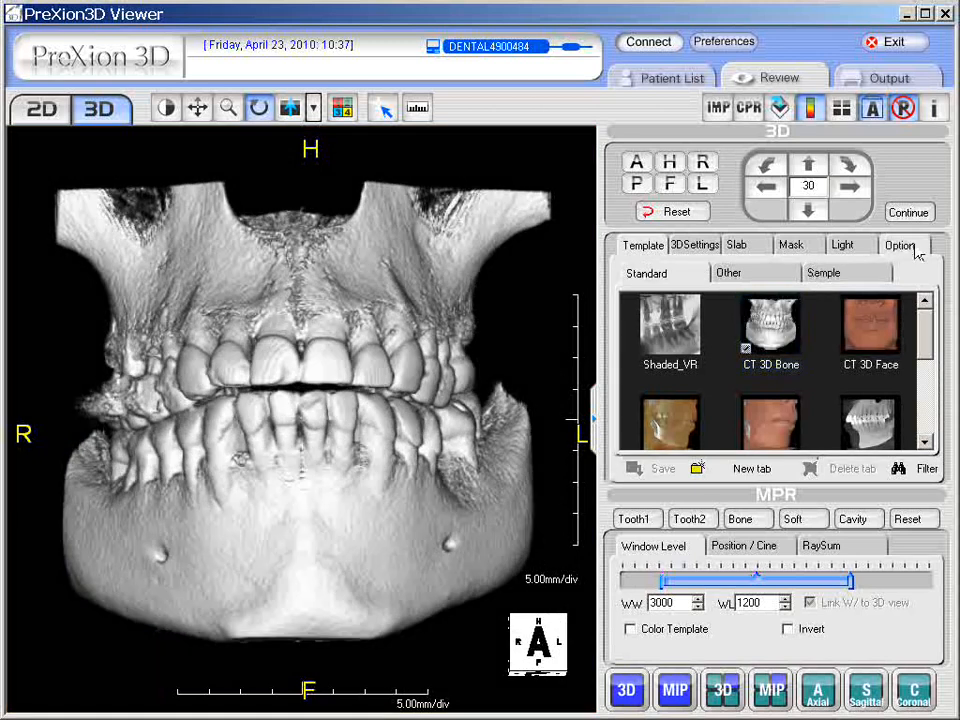
Step: Recheck the Option settings and swing the skull sideways until it is seen from the back
left_click(915, 246)
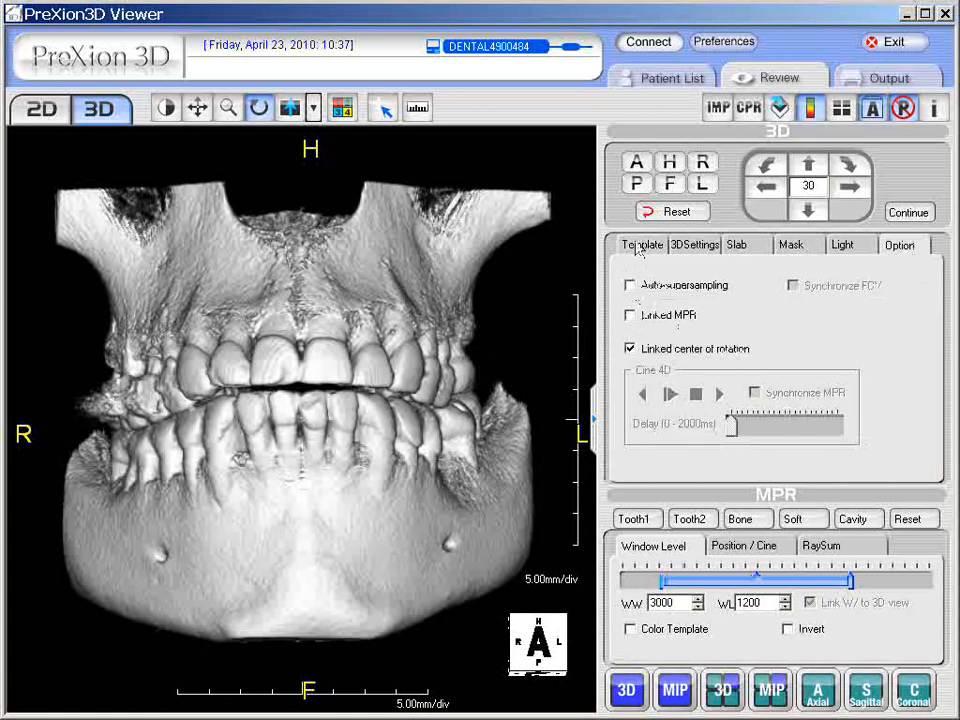
left_click(637, 246)
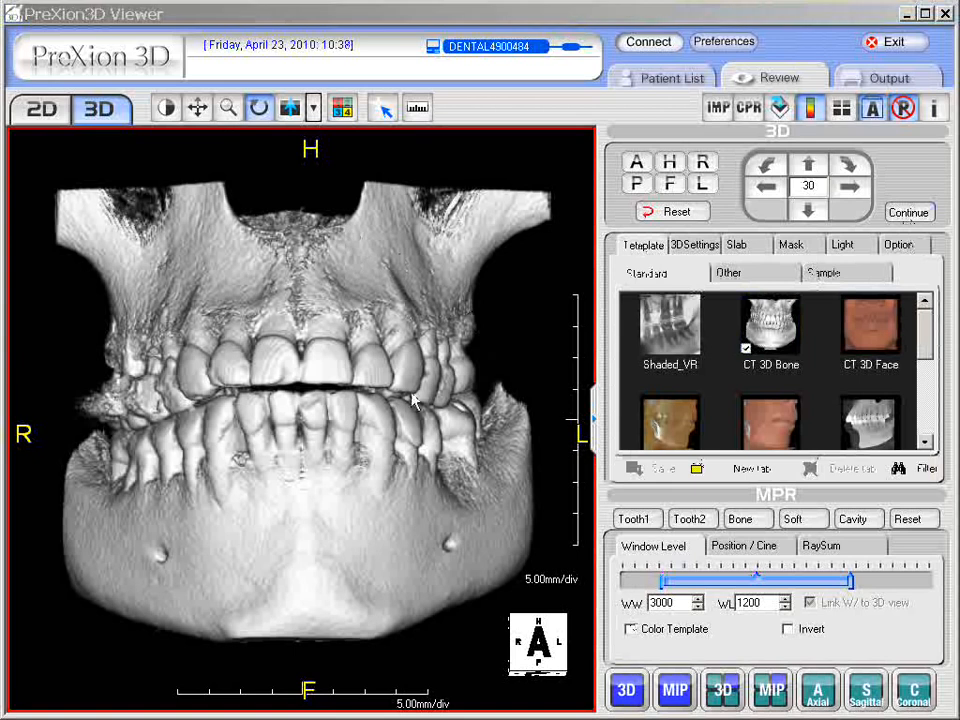
left_click_drag(421, 432, 336, 452)
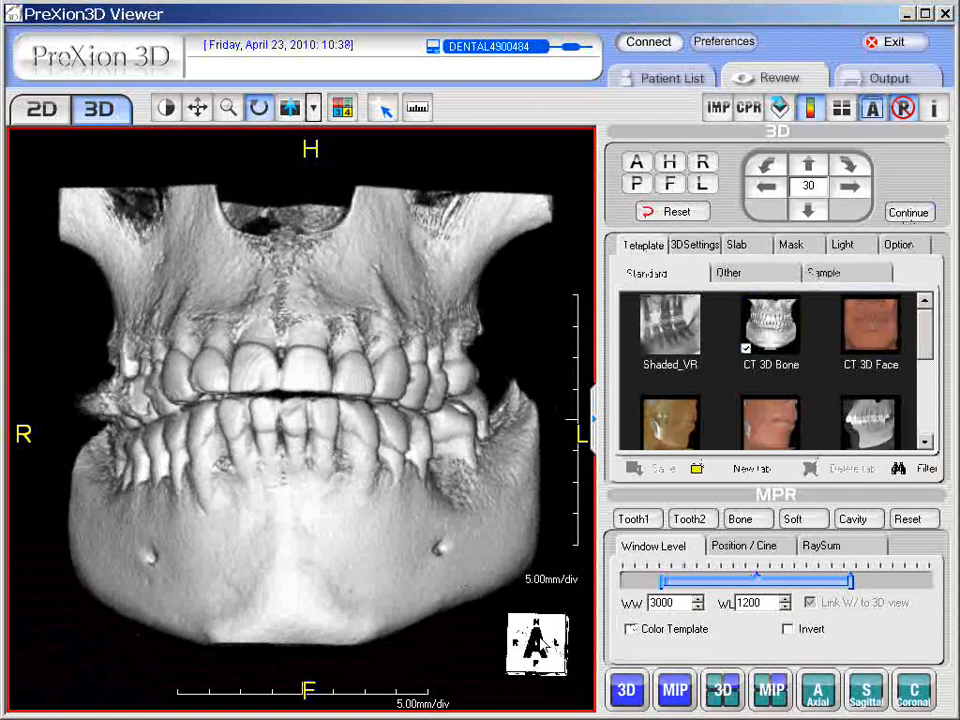
left_click_drag(470, 430, 105, 421)
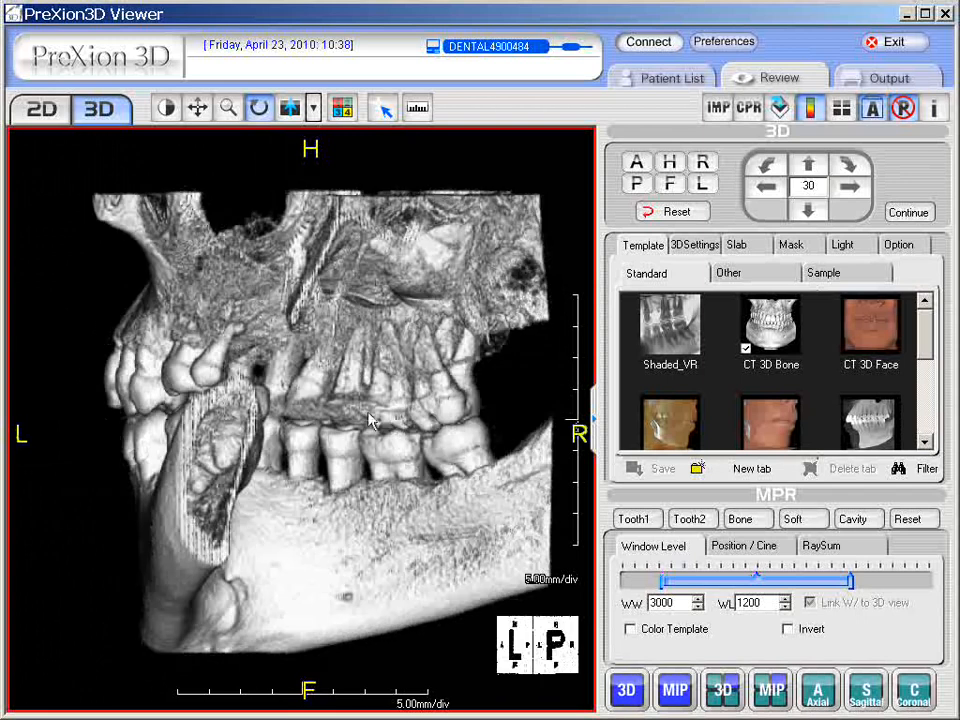
left_click_drag(455, 420, 266, 438)
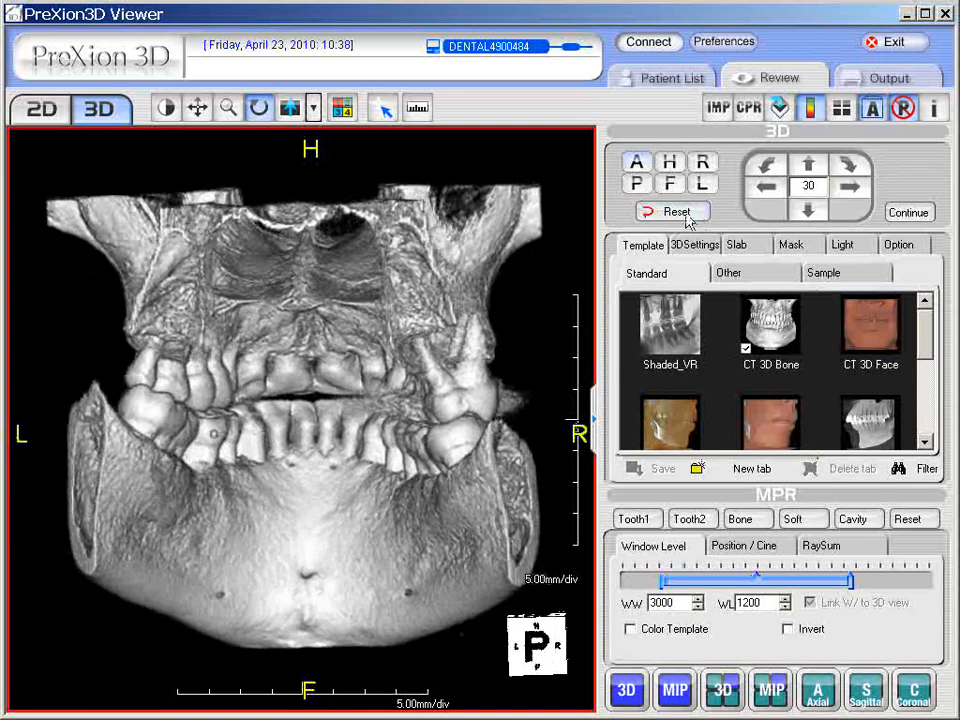
Step: Snap the skull to the anterior (A), posterior (P), then head-side (H) orientation views
left_click(638, 164)
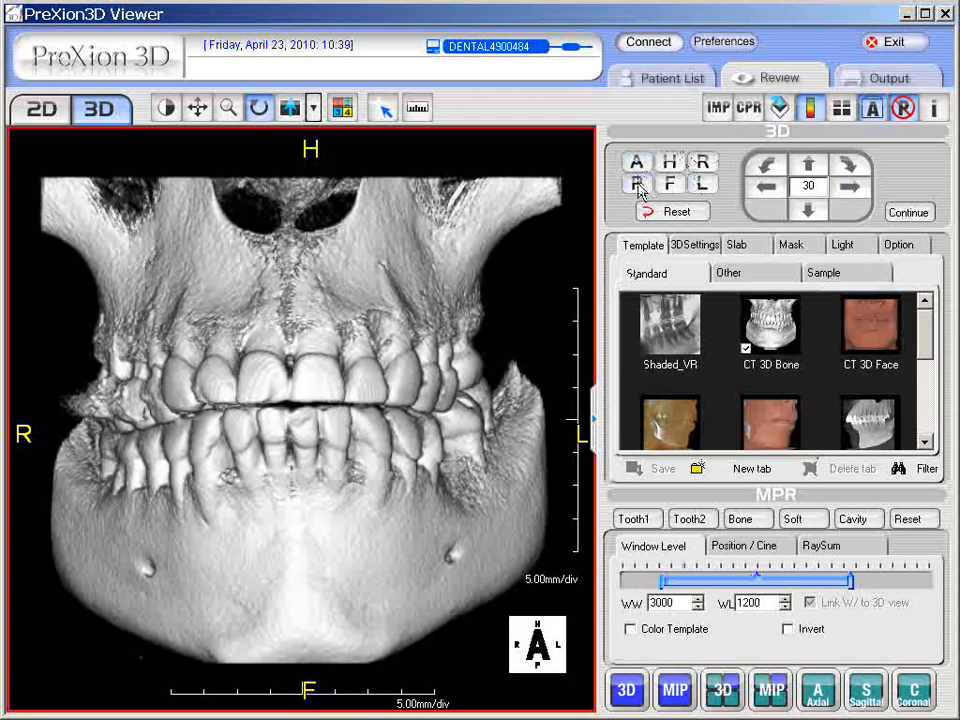
left_click(637, 184)
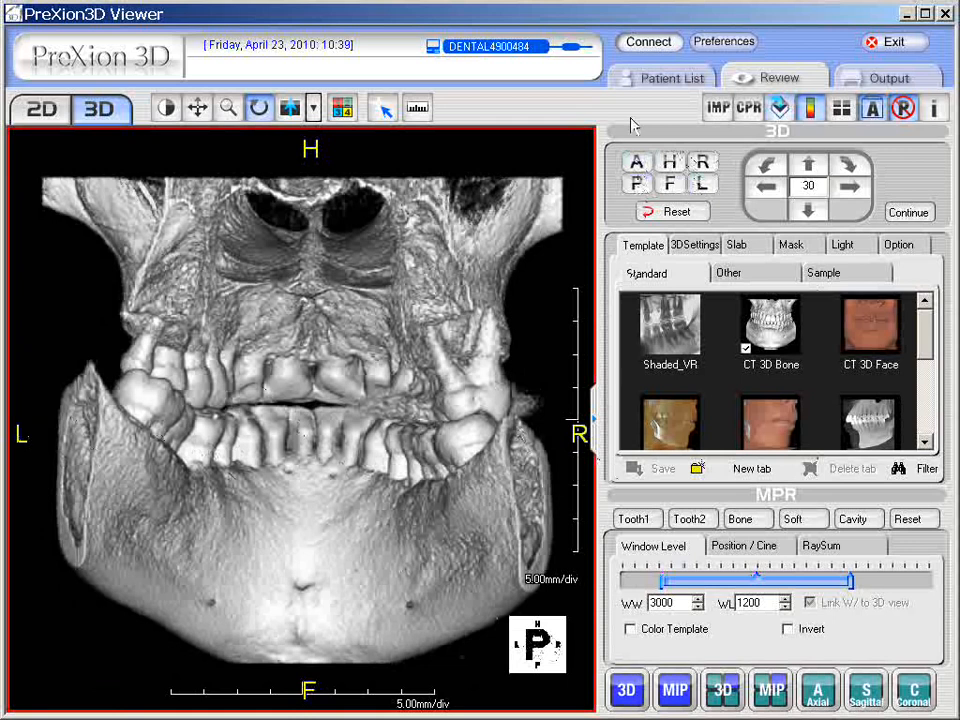
left_click(671, 163)
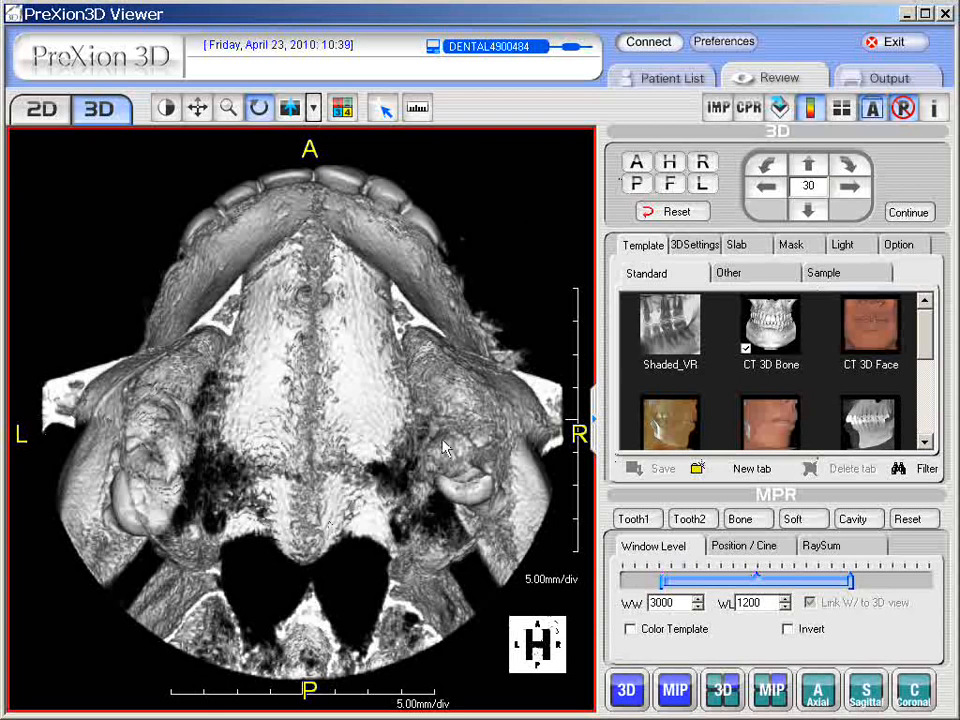
Step: Check the feet-side, right and left views, rotate freely, then snap back to the anterior view
left_click(672, 186)
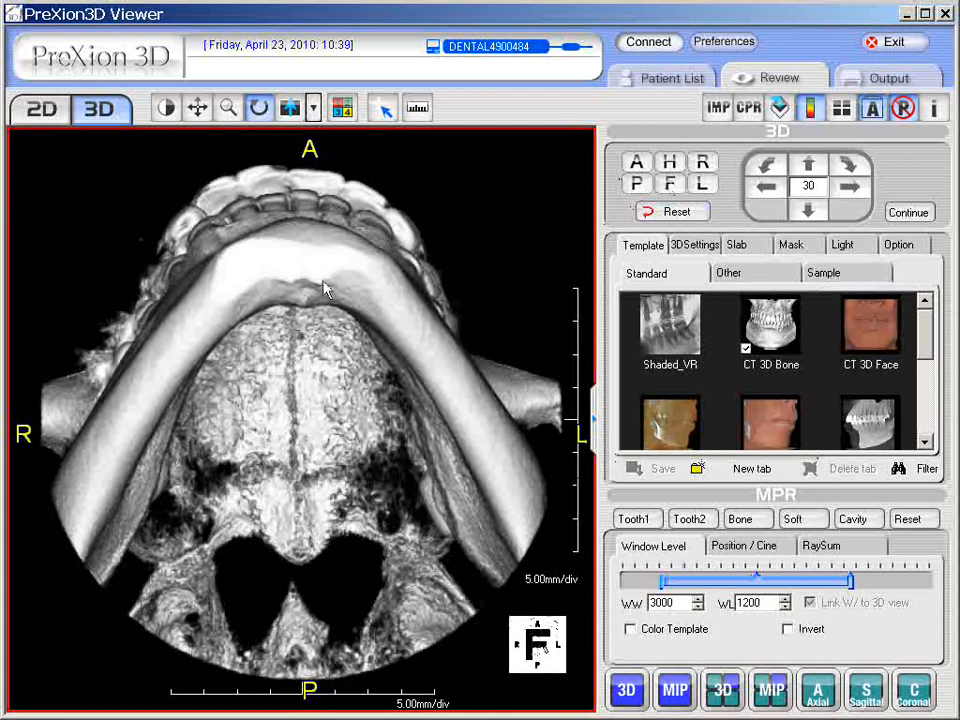
left_click(704, 164)
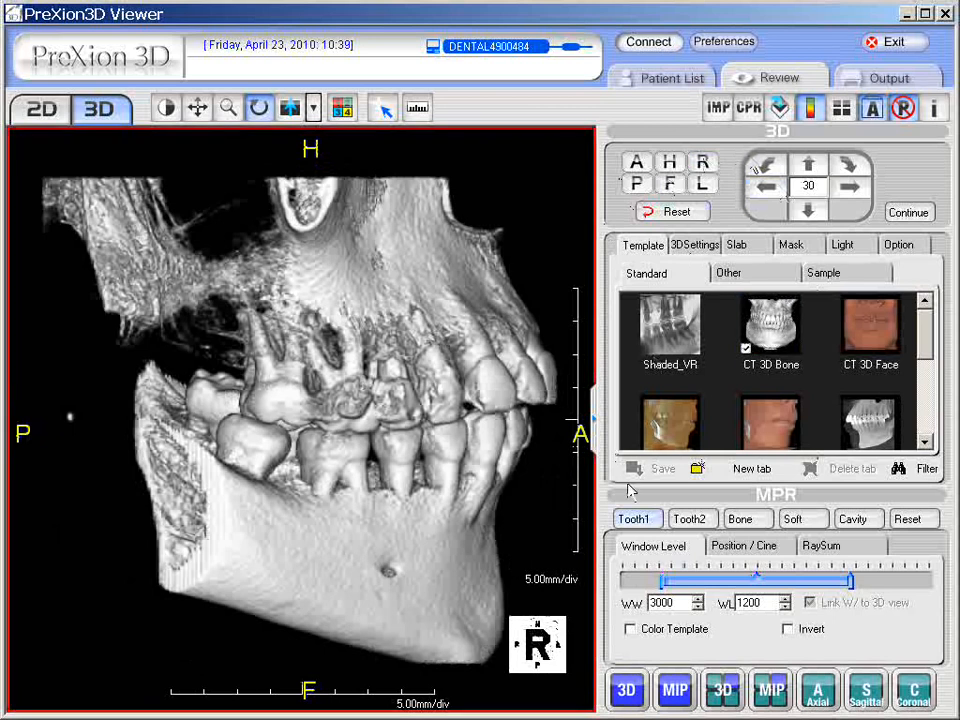
left_click(704, 186)
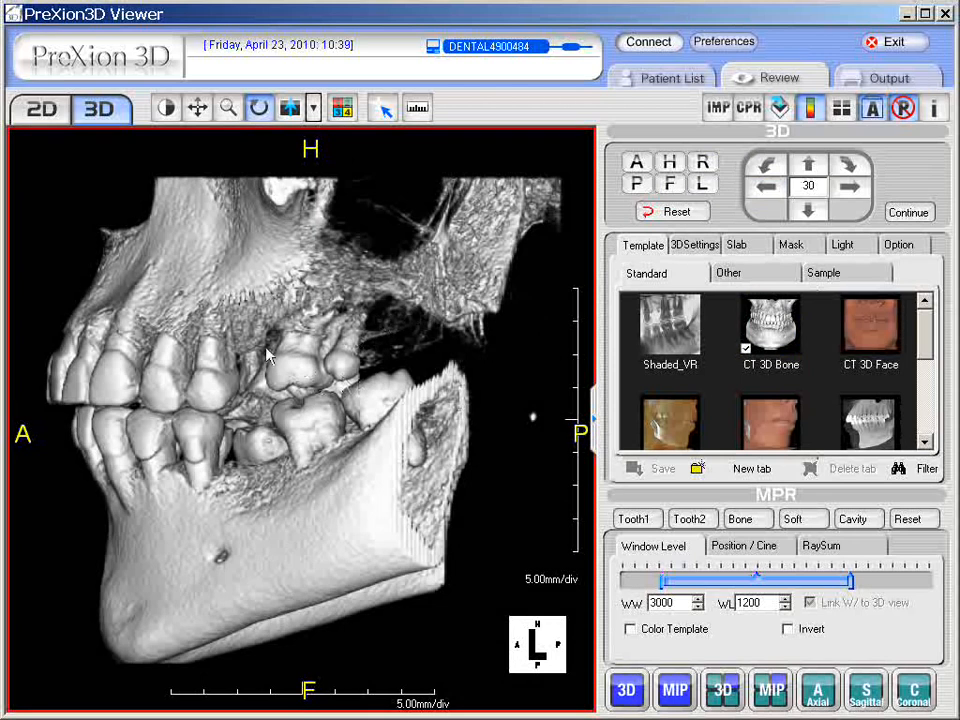
left_click_drag(200, 268, 265, 246)
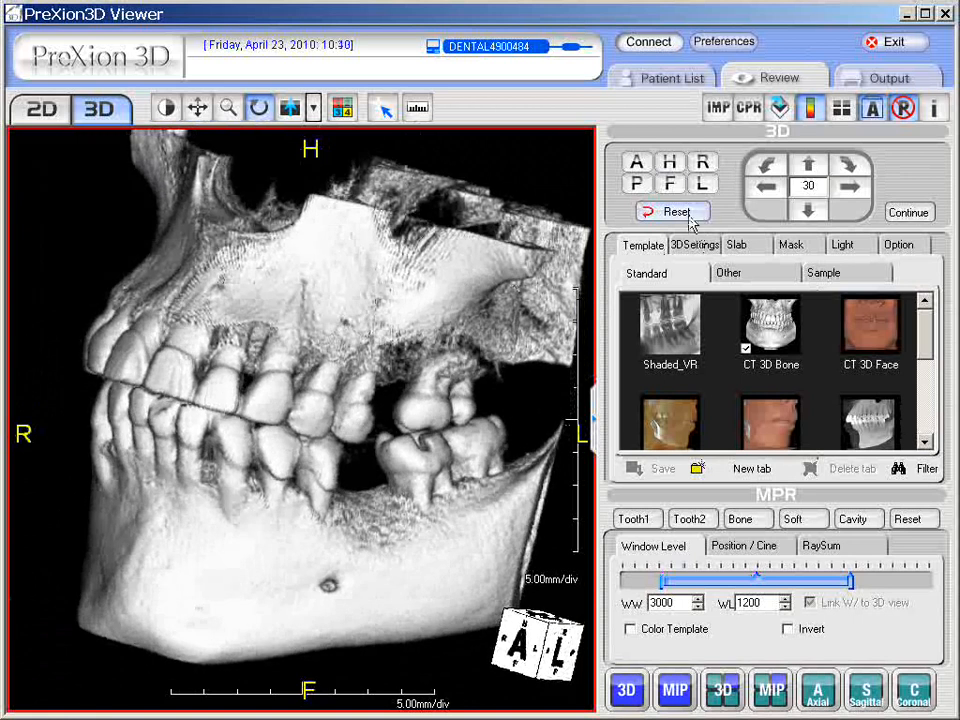
left_click(636, 161)
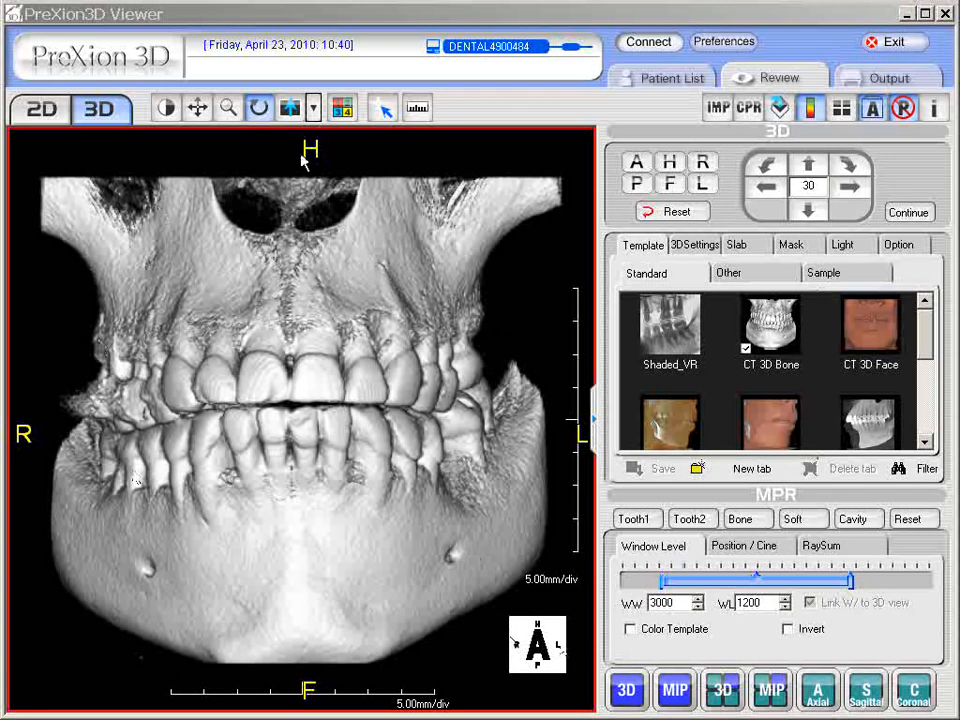
left_click(874, 112)
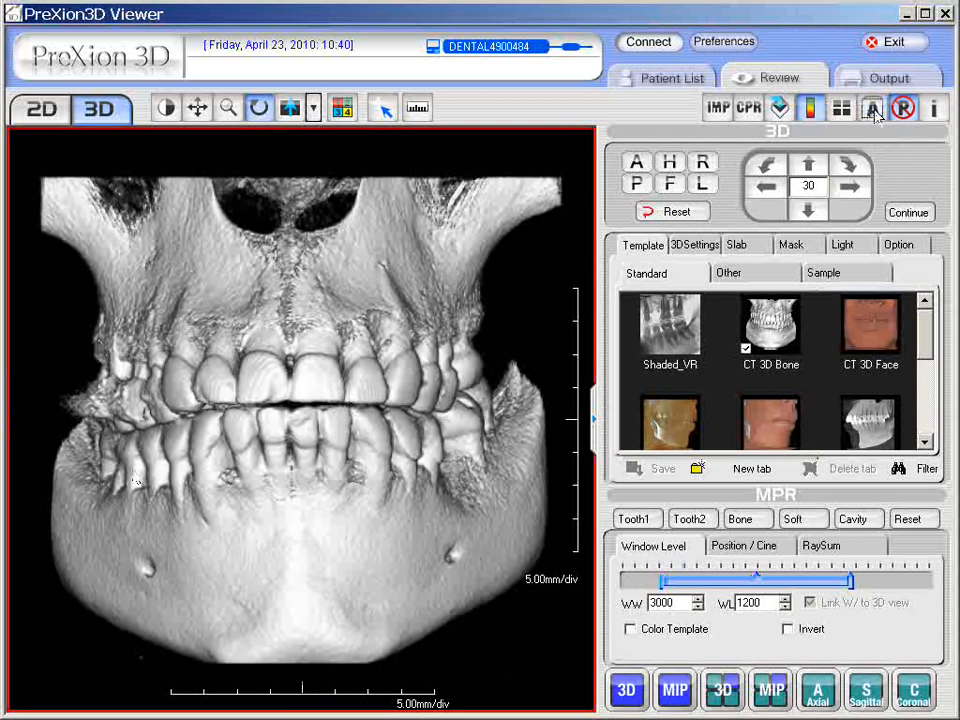
left_click(873, 114)
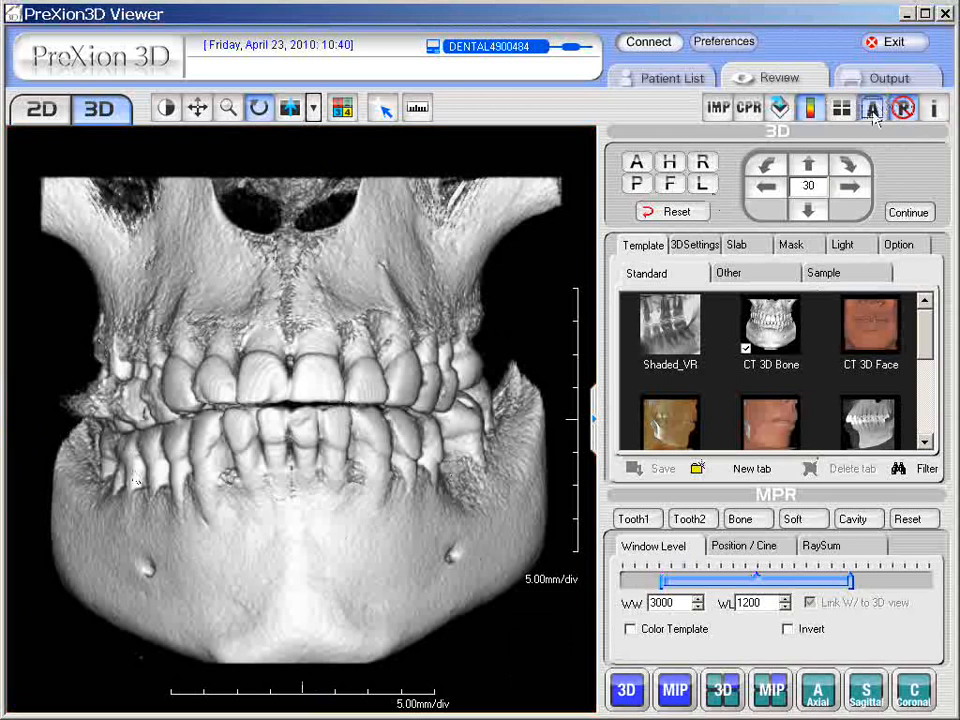
left_click(873, 114)
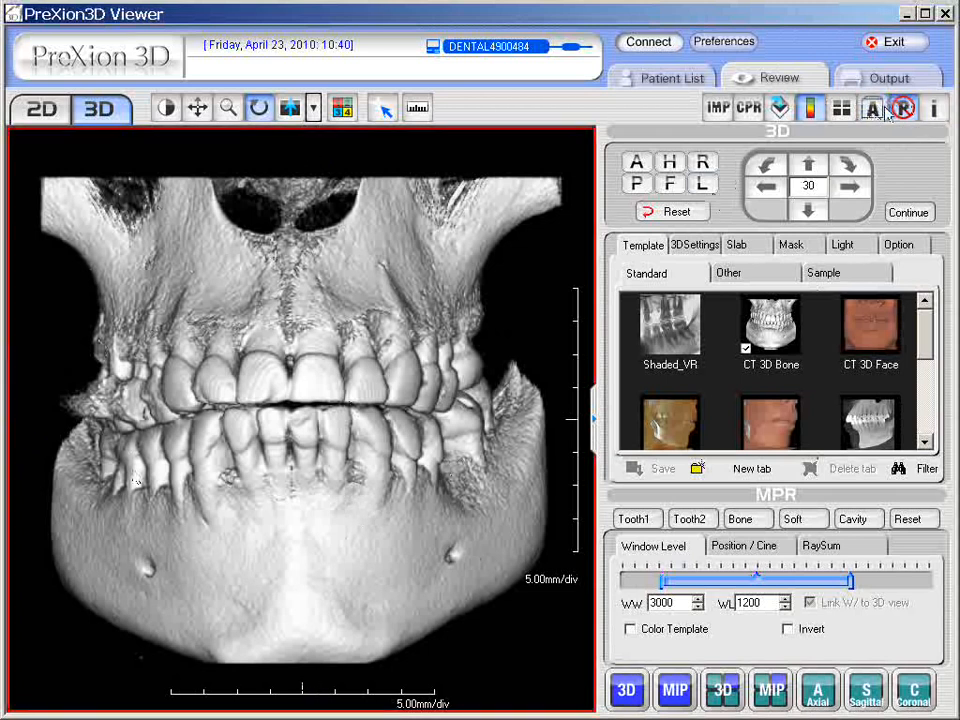
left_click(872, 112)
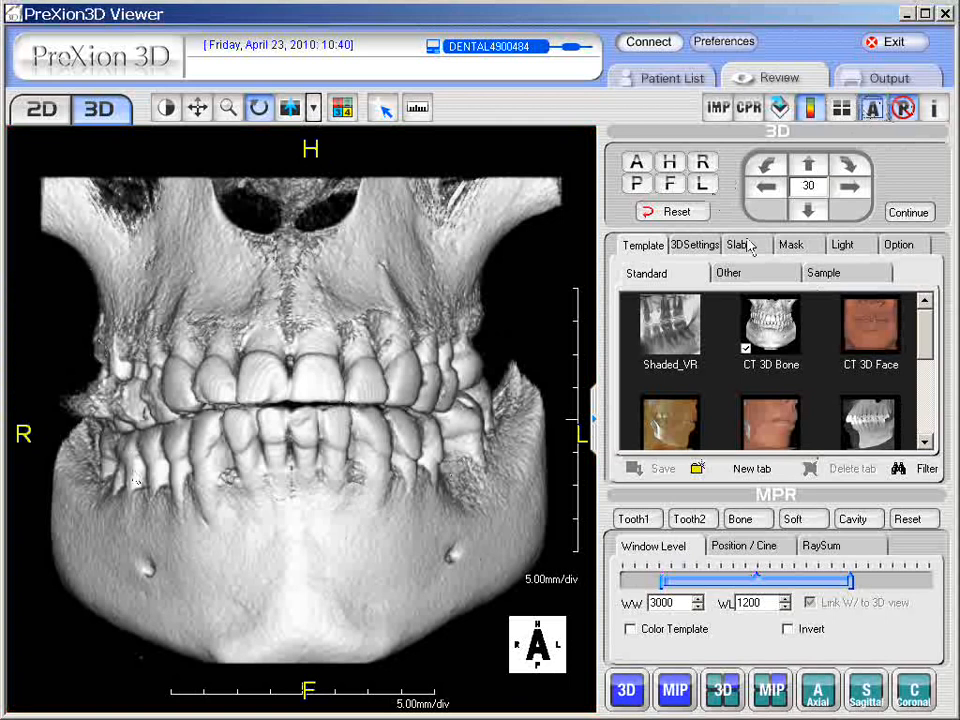
double_click(773, 331)
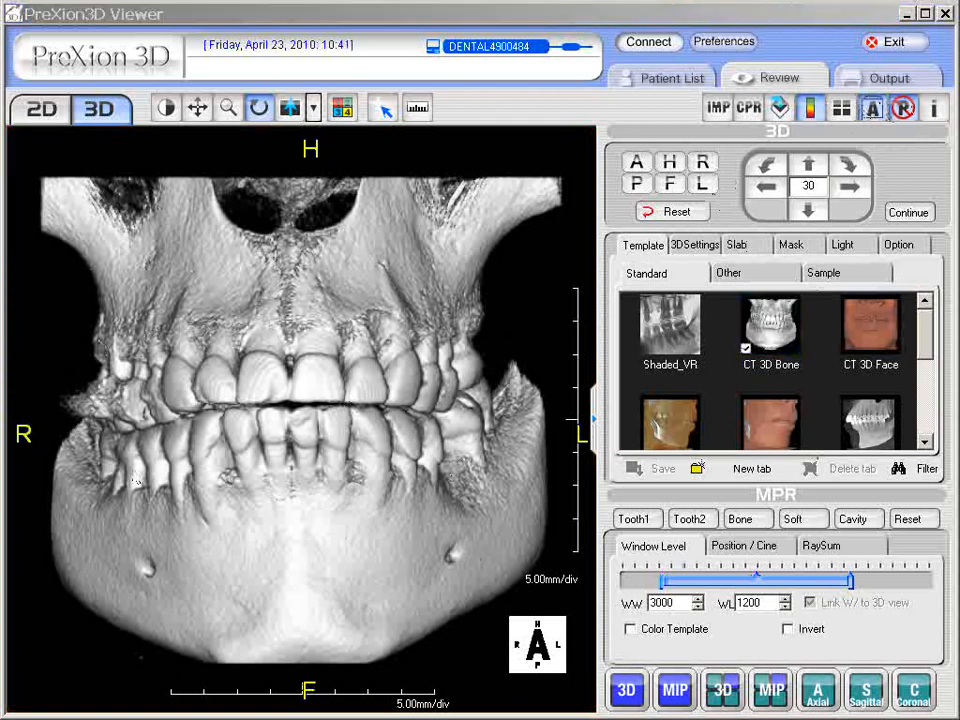
left_click(855, 190)
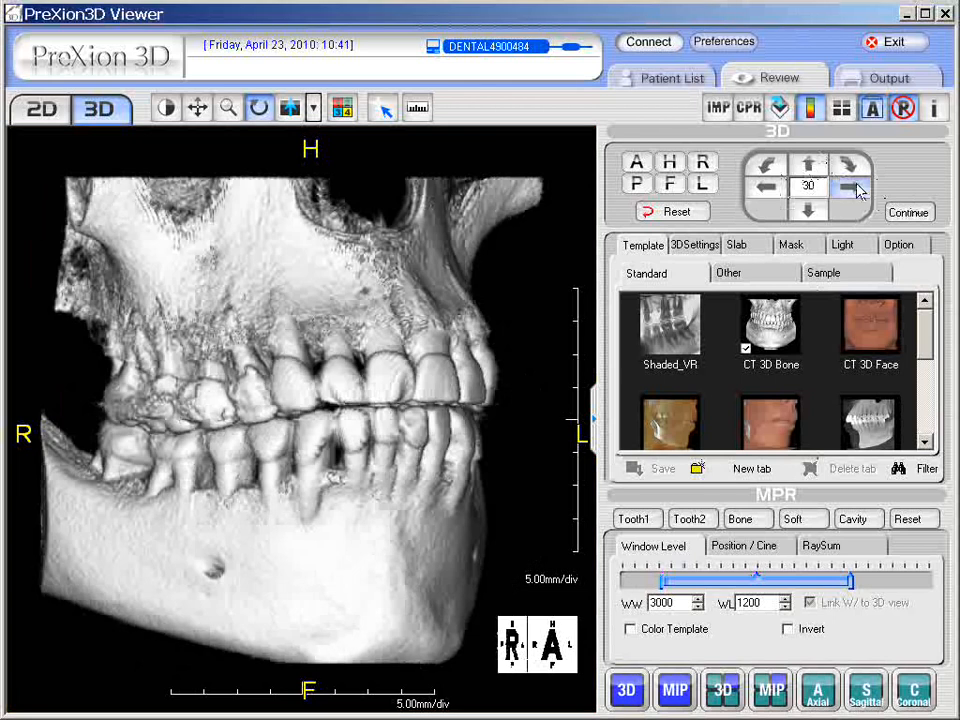
left_click(766, 190)
left_click(766, 190)
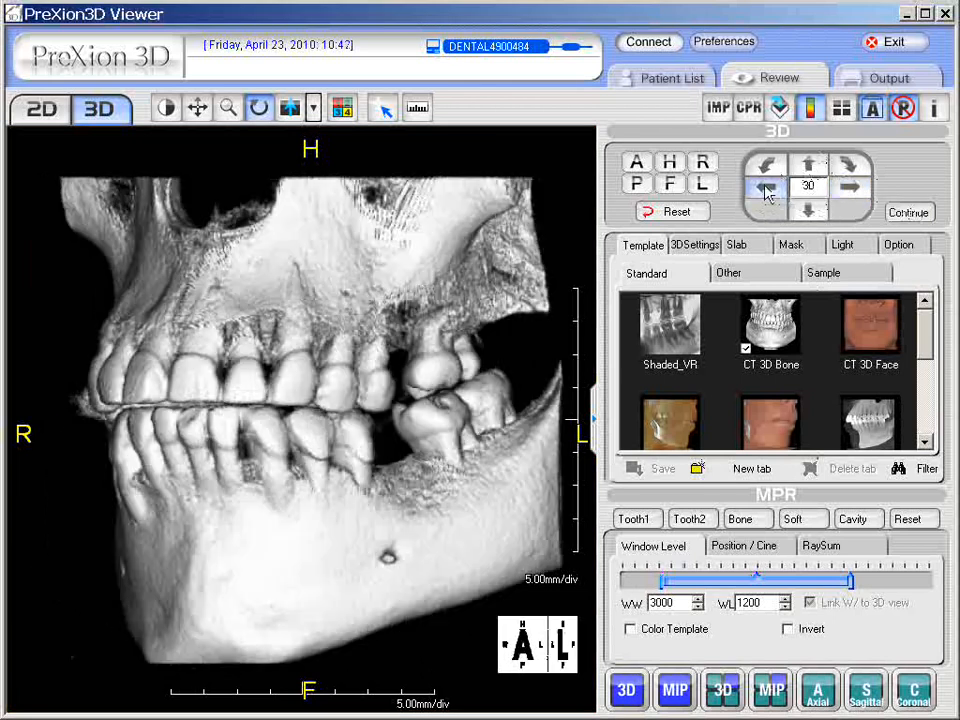
left_click(850, 189)
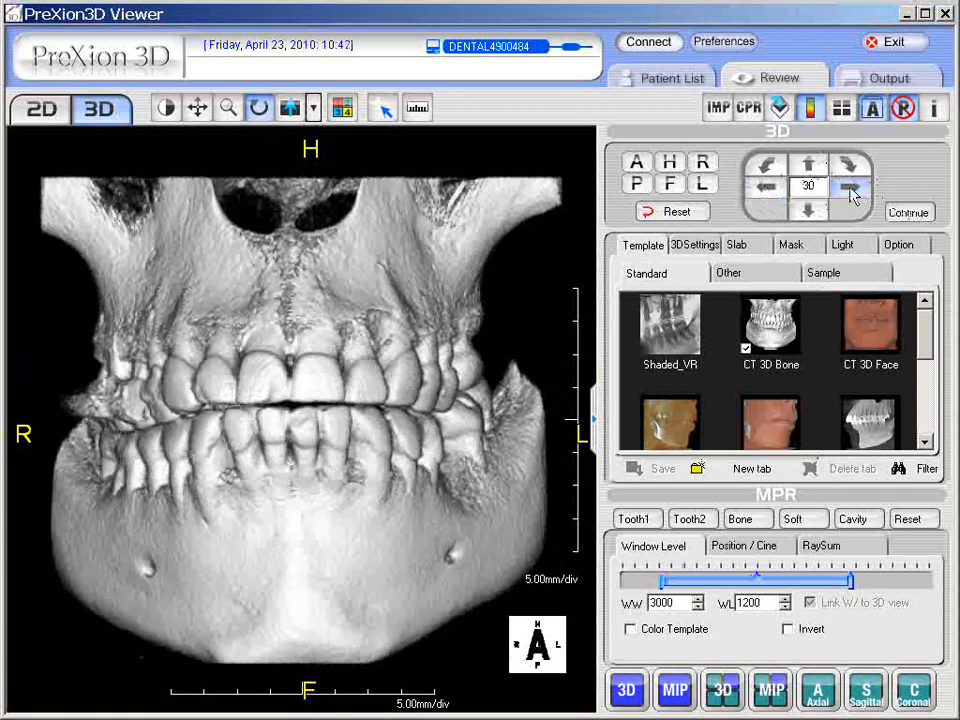
left_click(850, 190)
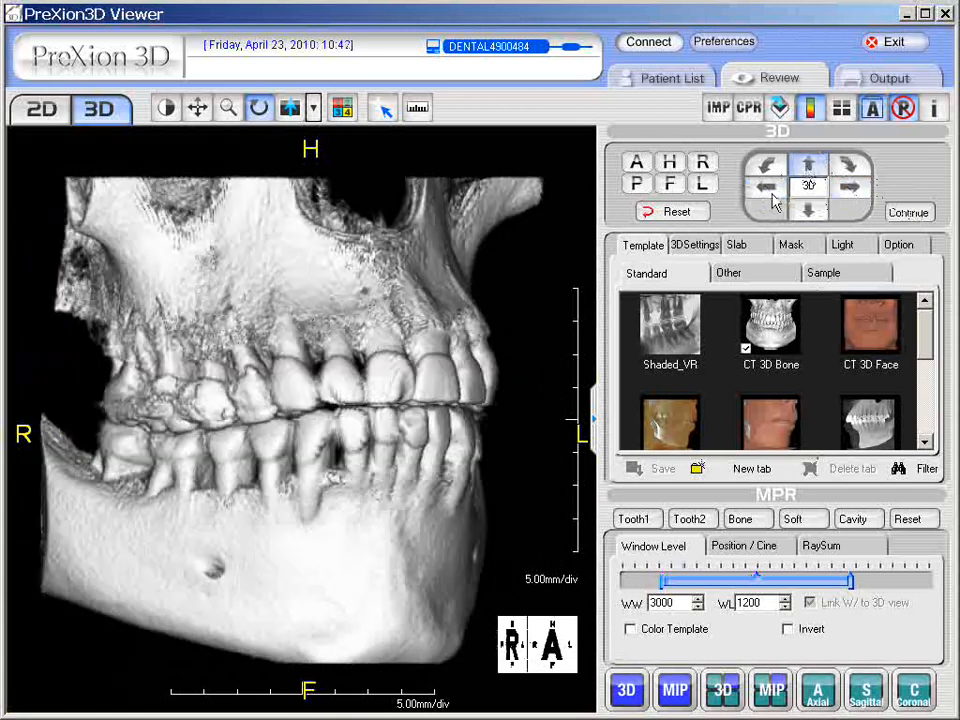
left_click(808, 172)
left_click(808, 210)
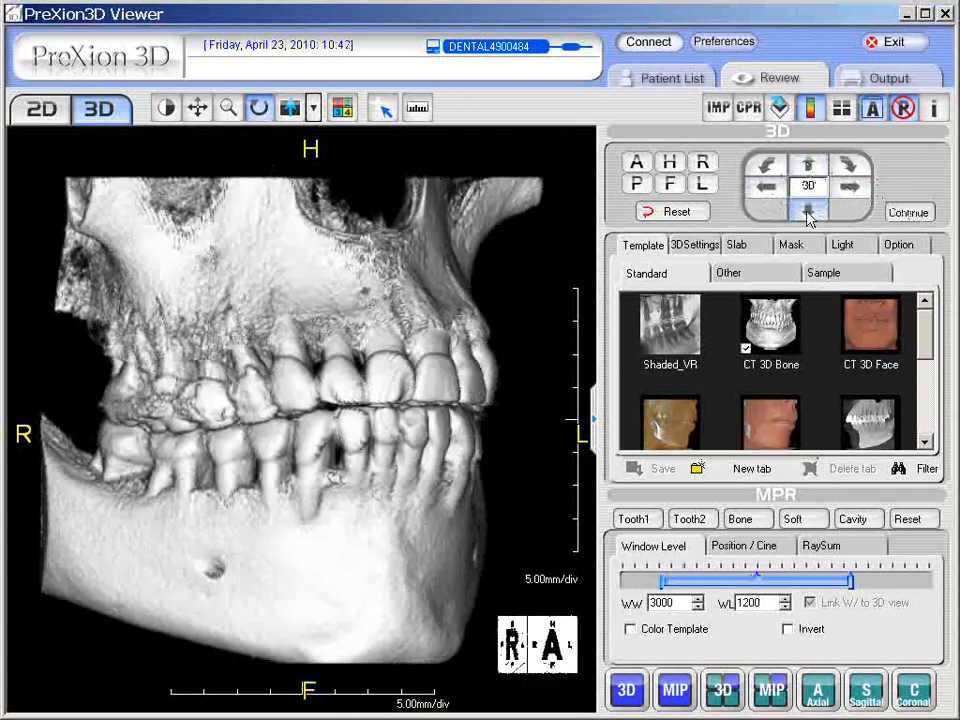
left_click(852, 165)
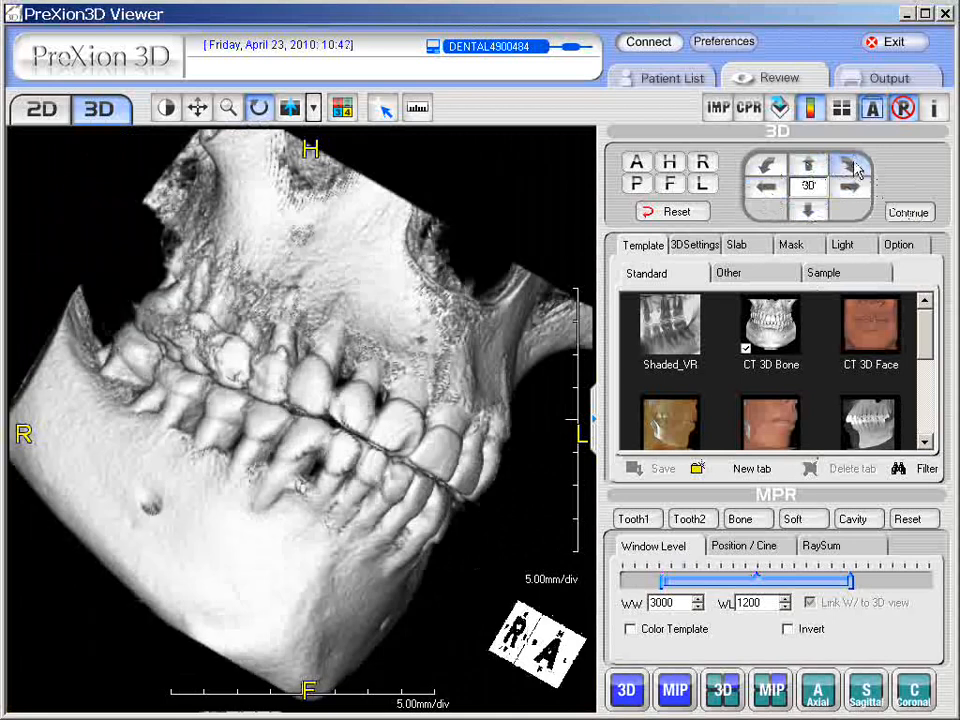
left_click(765, 166)
left_click(765, 166)
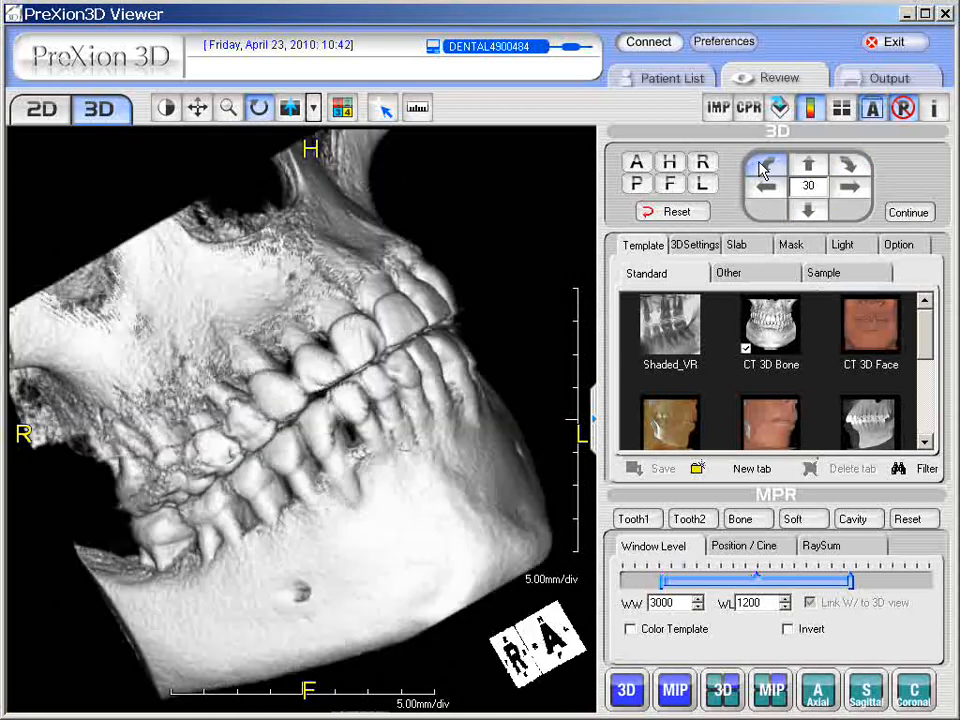
left_click(852, 187)
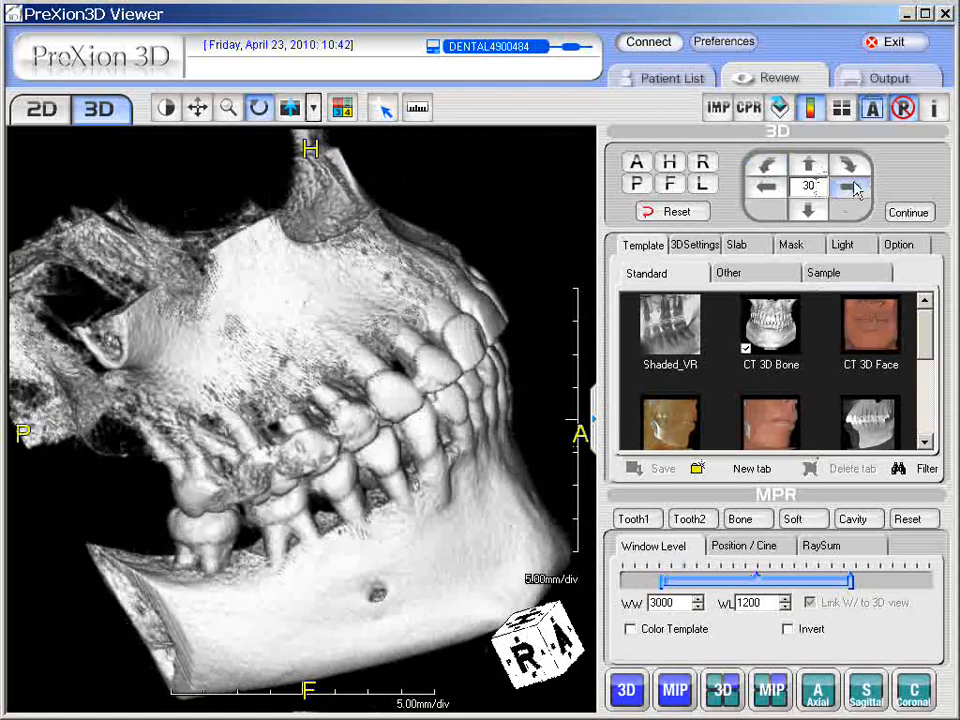
left_click(677, 213)
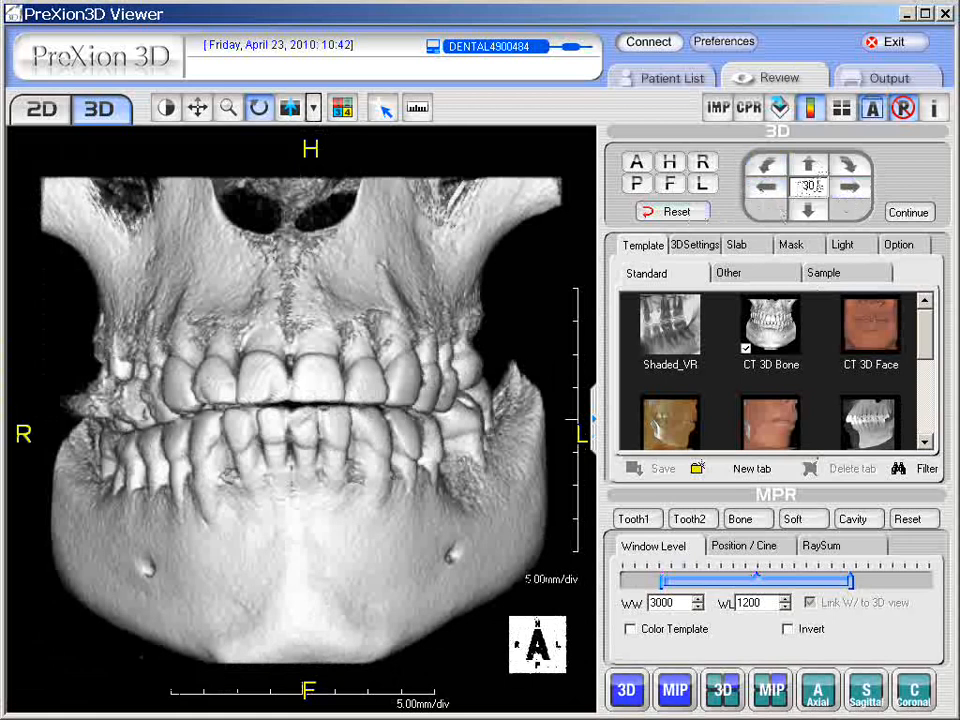
Step: Change the rotation step angle to 15° and test one step each way
double_click(808, 186)
type("1")
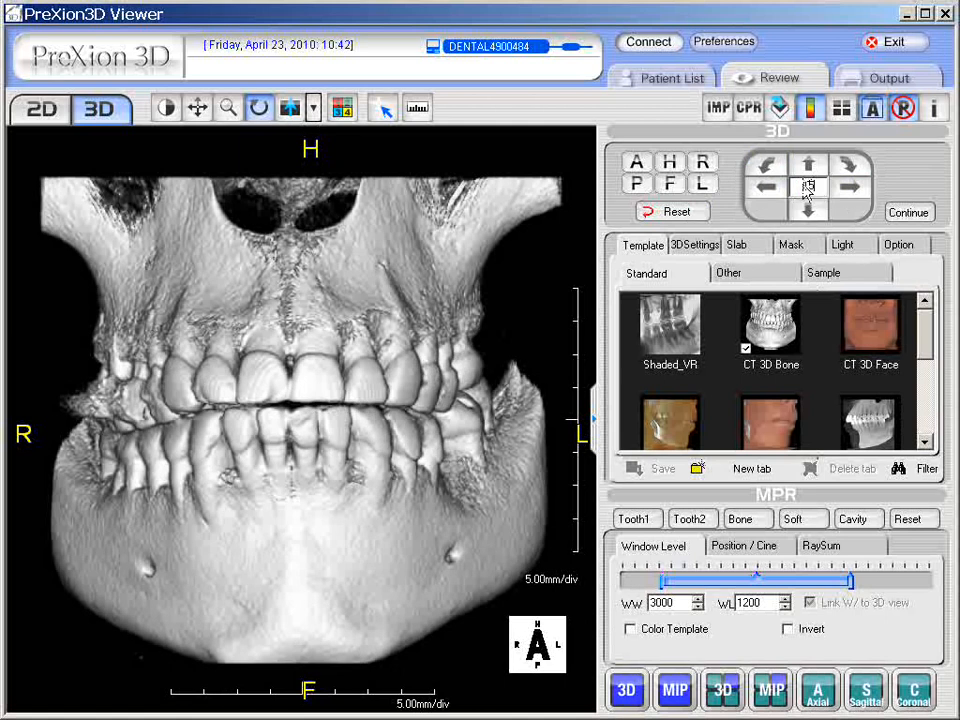
type("5")
left_click(851, 189)
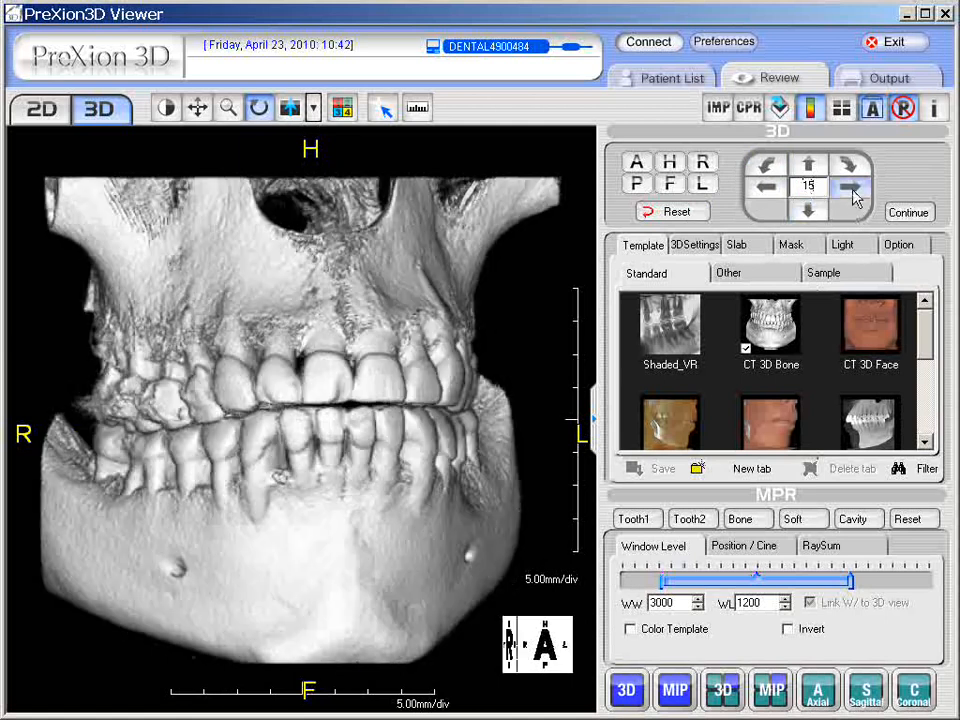
left_click(765, 189)
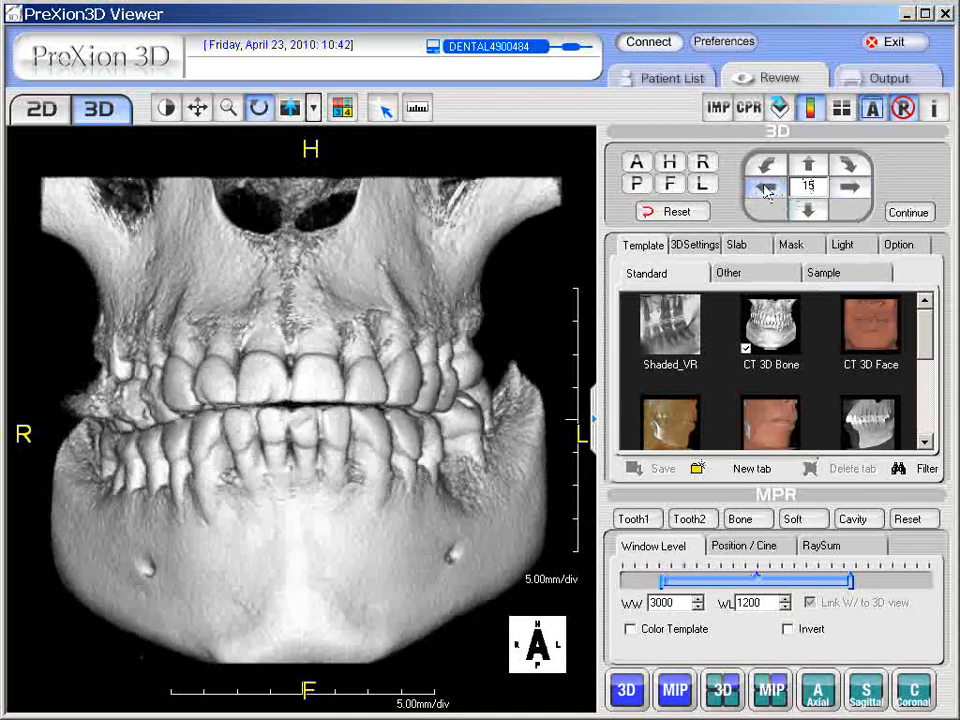
Step: Test continuous rotation as sideways spin, roll and tumble, then stop it and reset to frontal
left_click(910, 214)
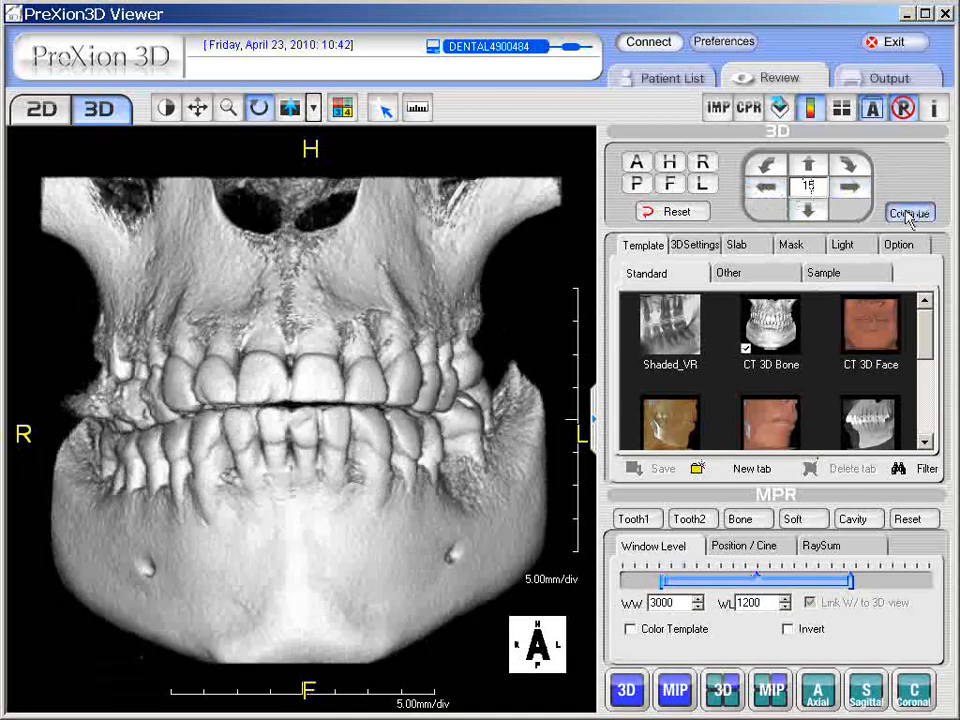
left_click(852, 189)
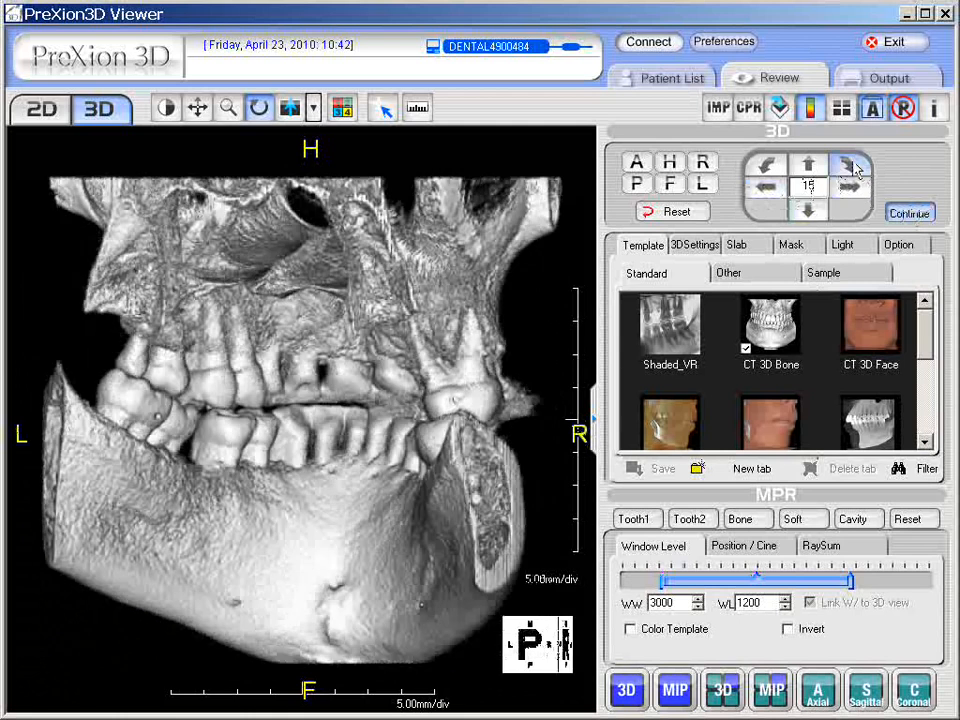
left_click(851, 165)
left_click(812, 170)
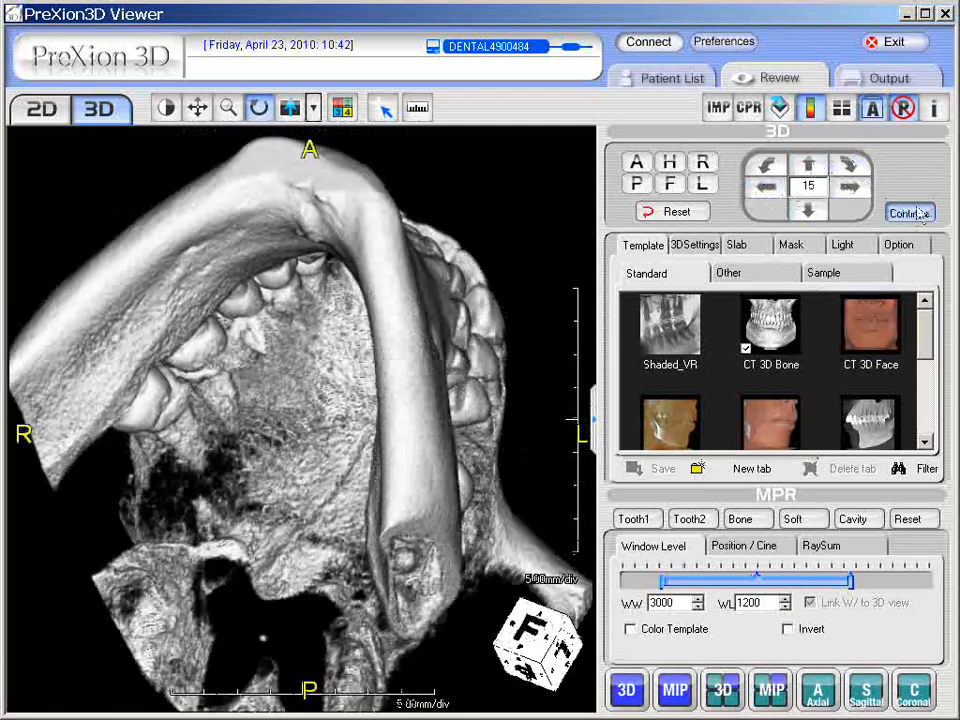
left_click(912, 213)
left_click(678, 212)
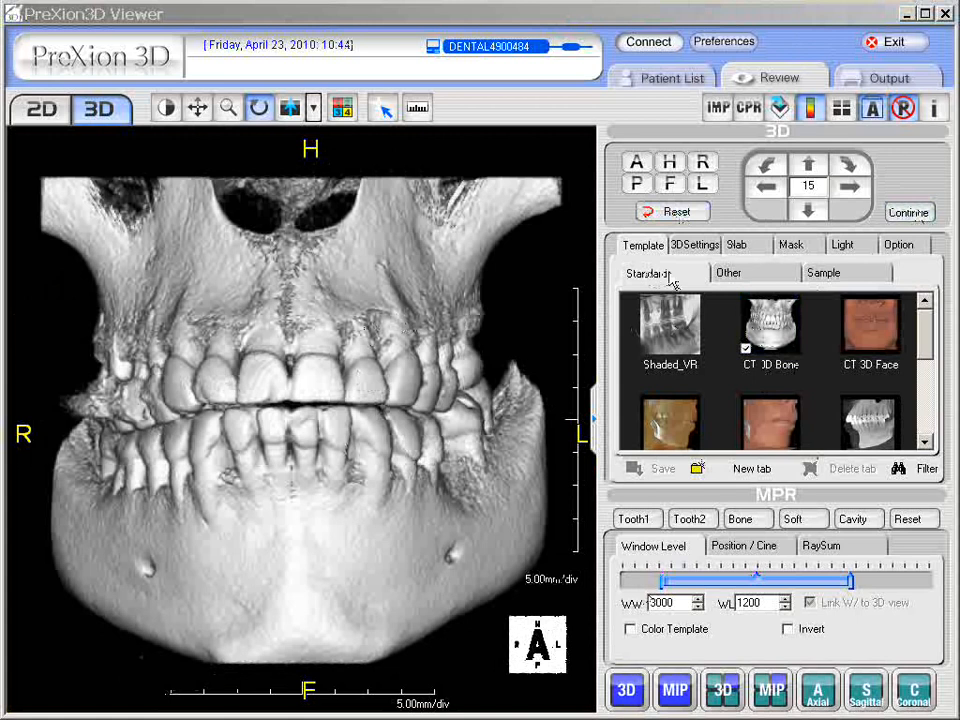
Step: Try the 3D General and 3D Perio templates from the Standard list, ending on 3D Face skin rendering
mouse_move(923, 345)
left_mouse_down()
mouse_move(922, 427)
mouse_move(925, 343)
left_mouse_up()
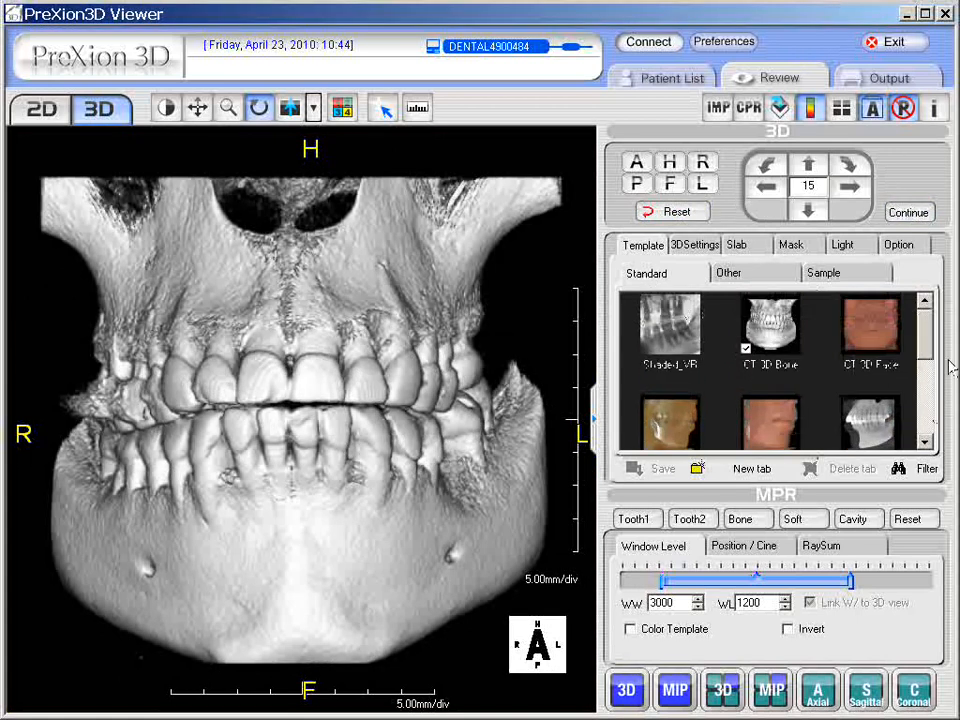
mouse_move(925, 340)
left_mouse_down()
mouse_move(925, 430)
mouse_move(922, 328)
left_mouse_up()
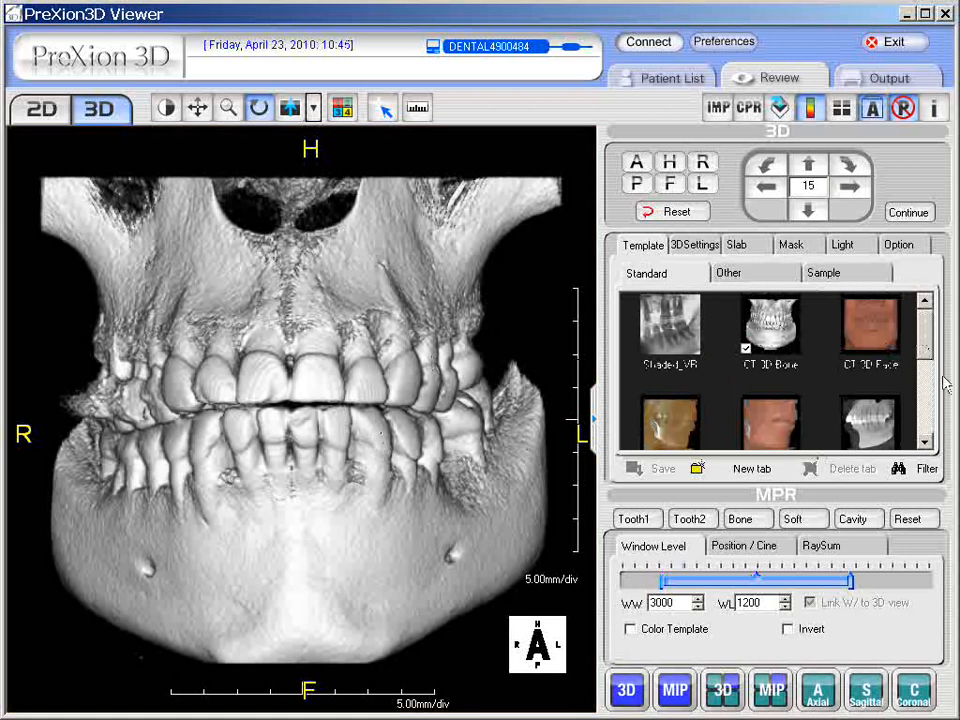
left_click_drag(922, 342, 922, 400)
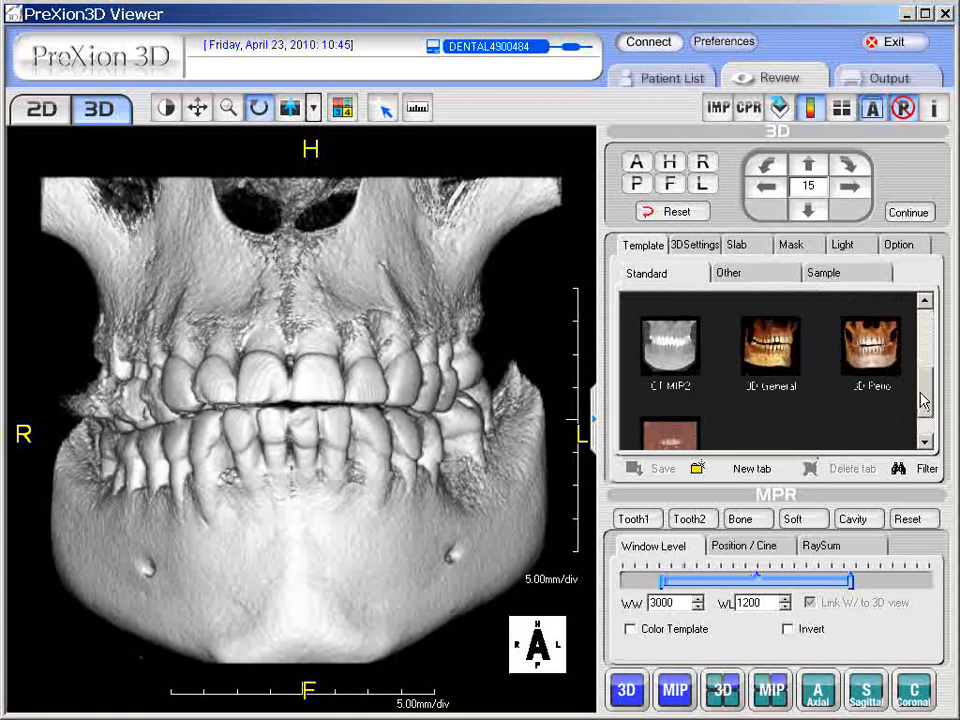
left_click(778, 350)
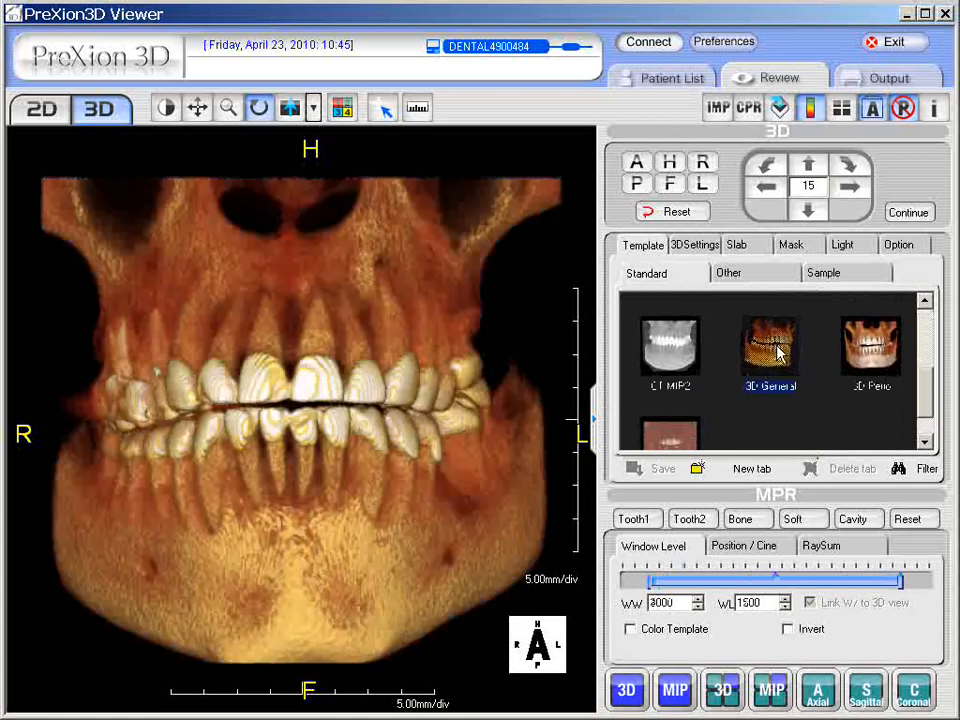
left_click(876, 352)
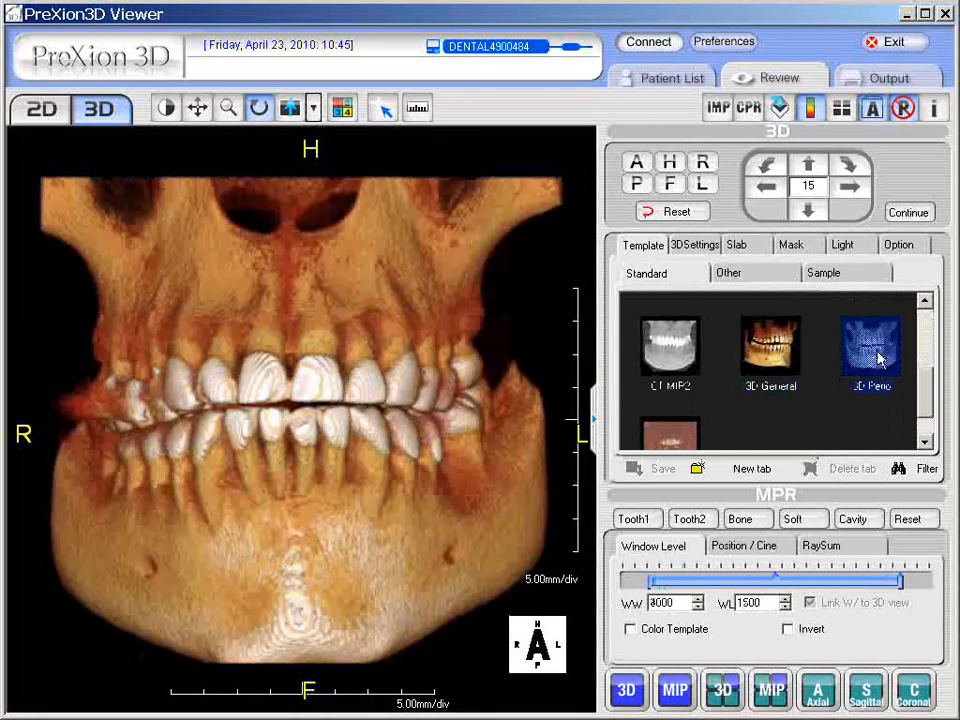
scroll(870, 365, "down", 1)
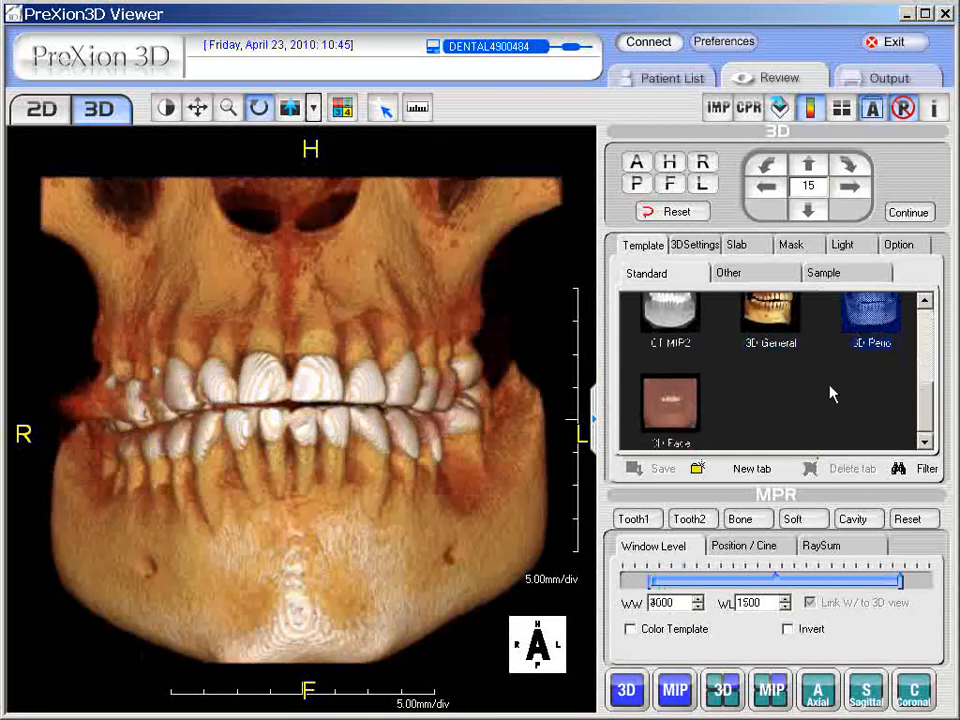
left_click(690, 411)
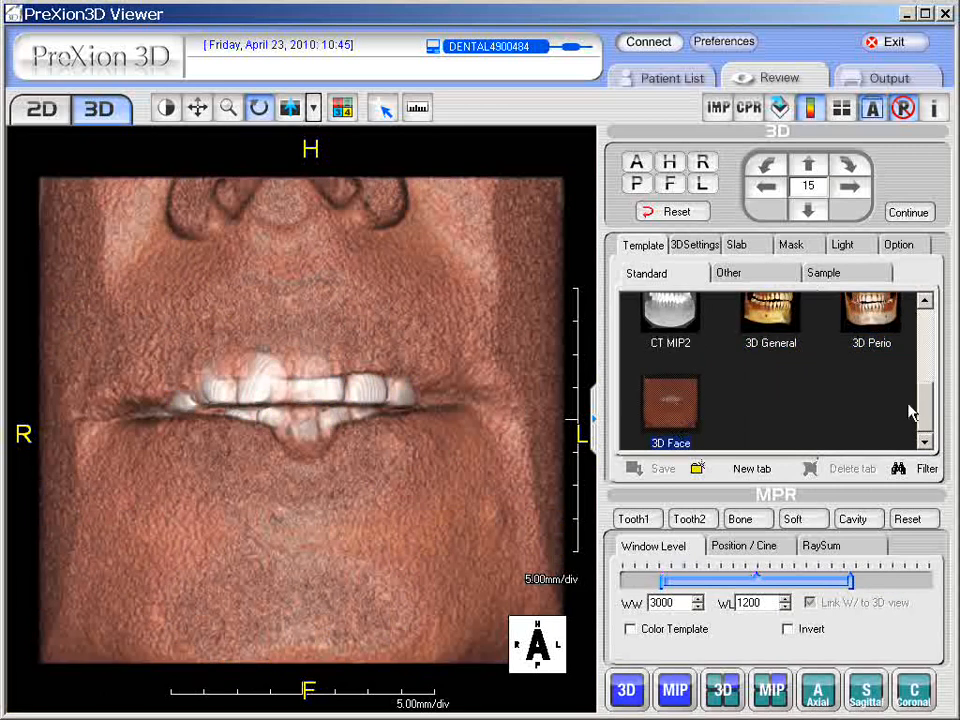
left_click_drag(921, 413, 925, 328)
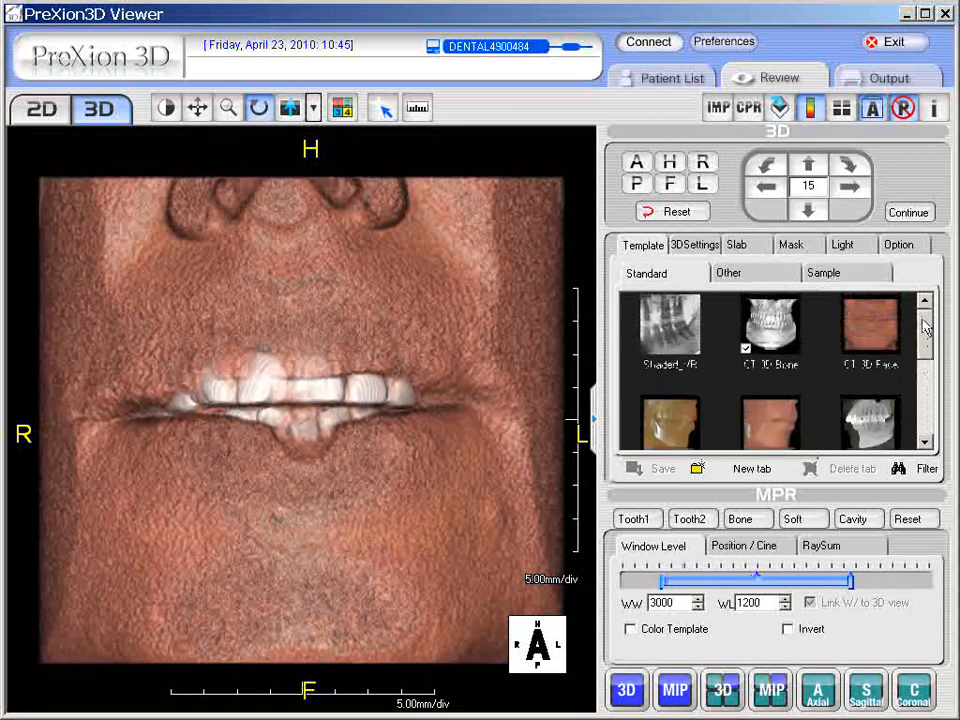
Step: Apply Shaded_VR, orbit the translucent jaw to oblique views, and return it to face forward
left_click(668, 322)
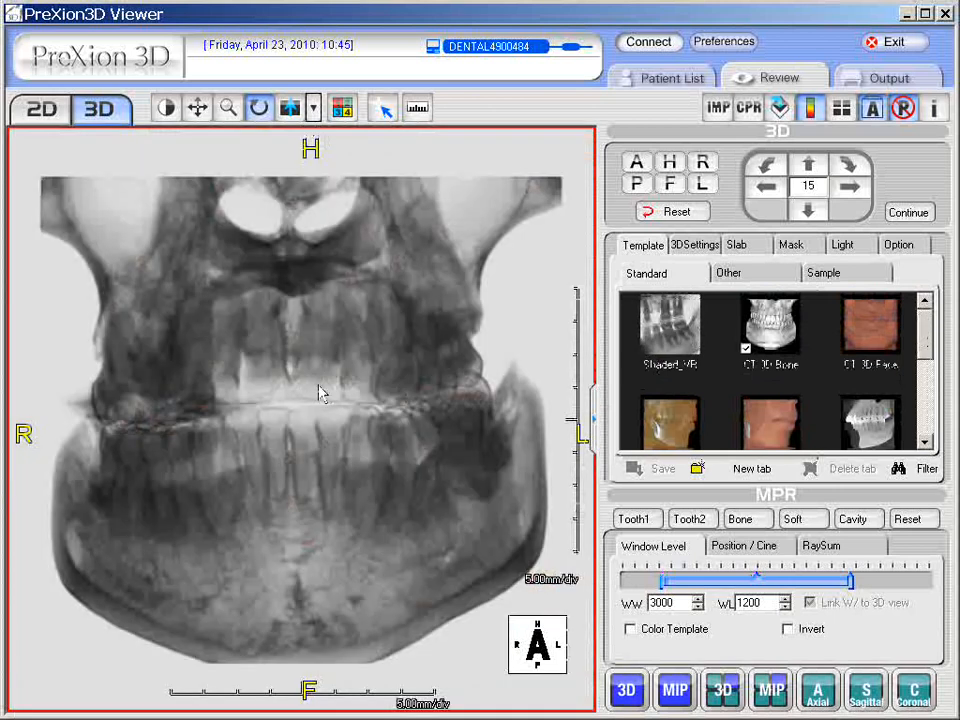
left_click_drag(328, 392, 208, 501)
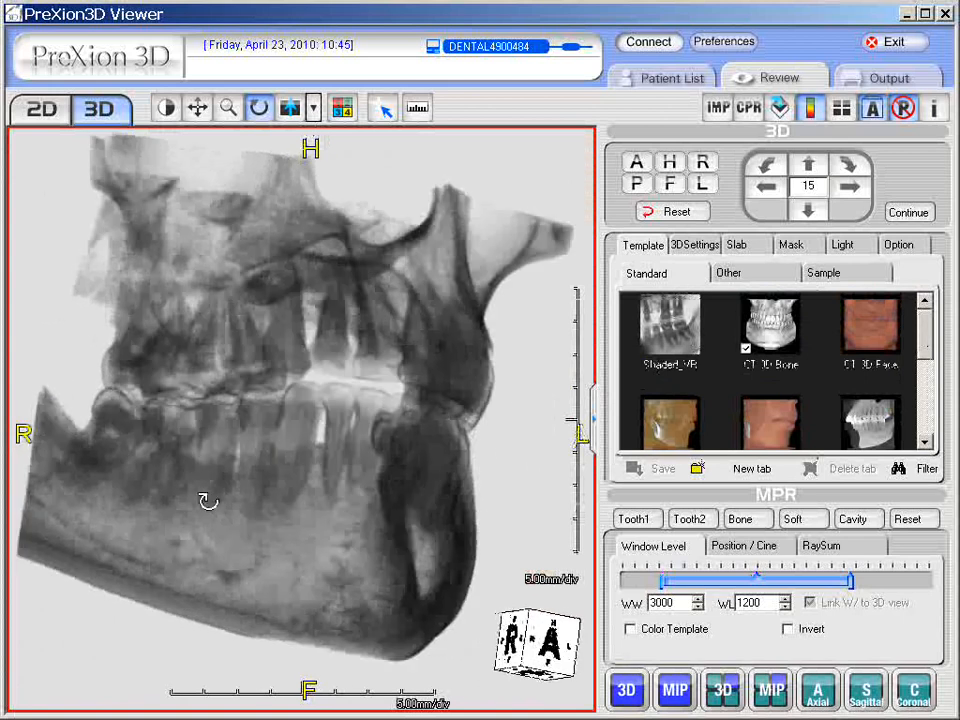
left_click_drag(443, 390, 332, 371)
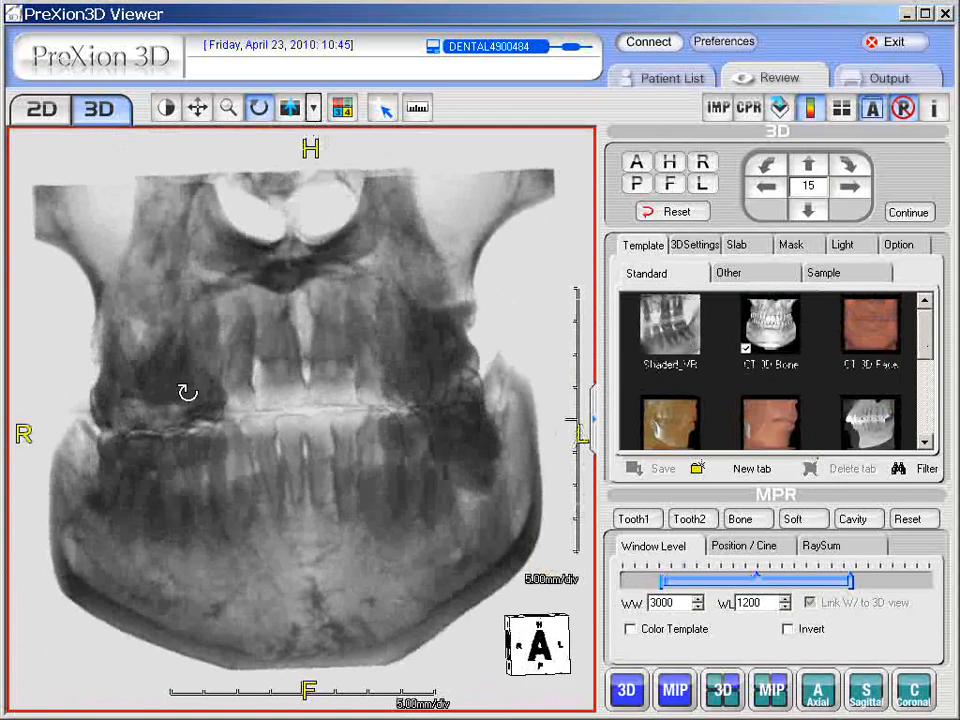
left_click_drag(187, 392, 185, 387)
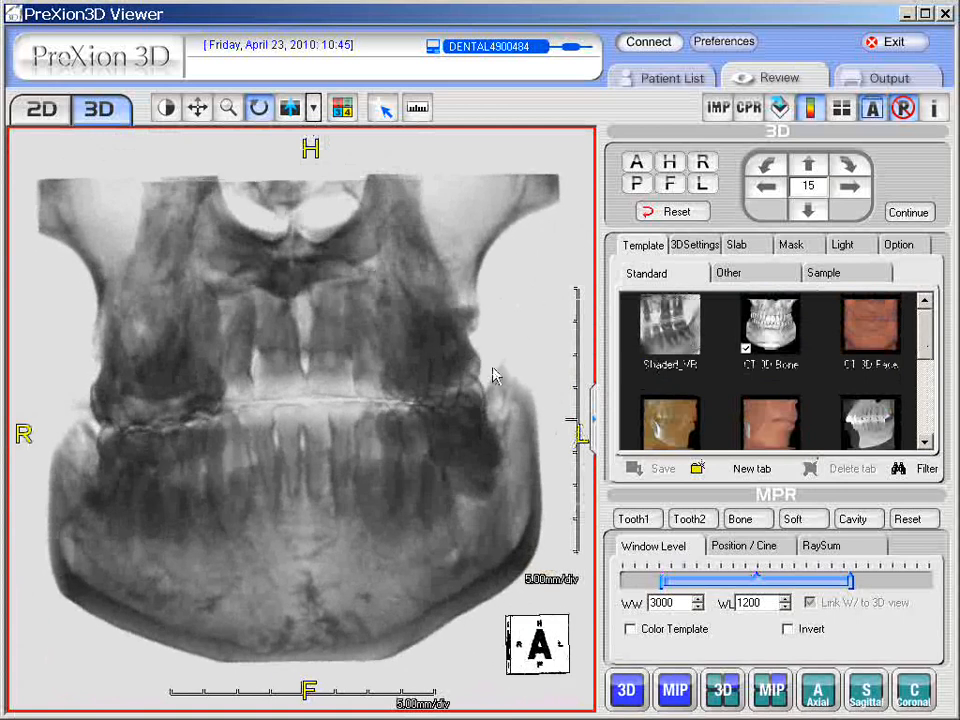
left_click(684, 350)
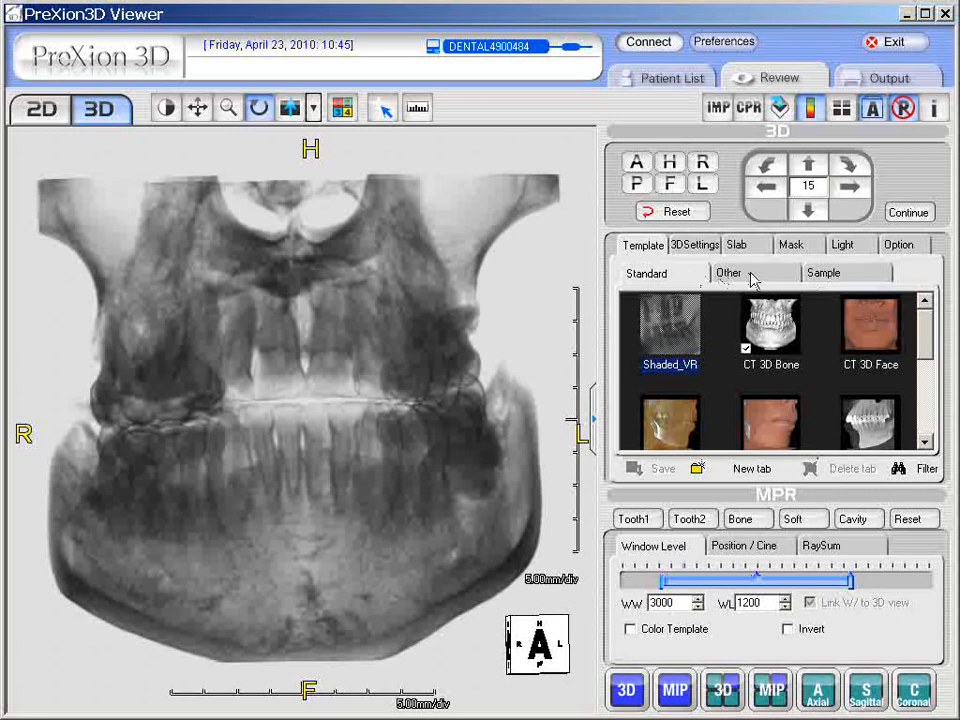
Step: Preview the CT Standard 1, 2 and 3 templates in the Other set, then apply CT Transparent 2
left_click(750, 276)
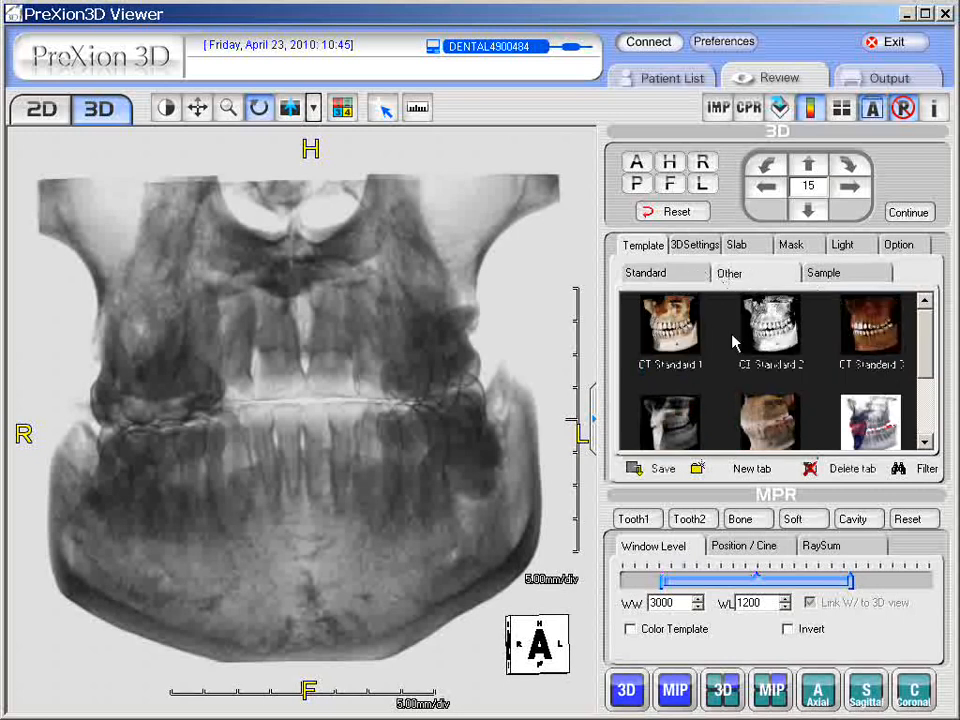
left_click(670, 335)
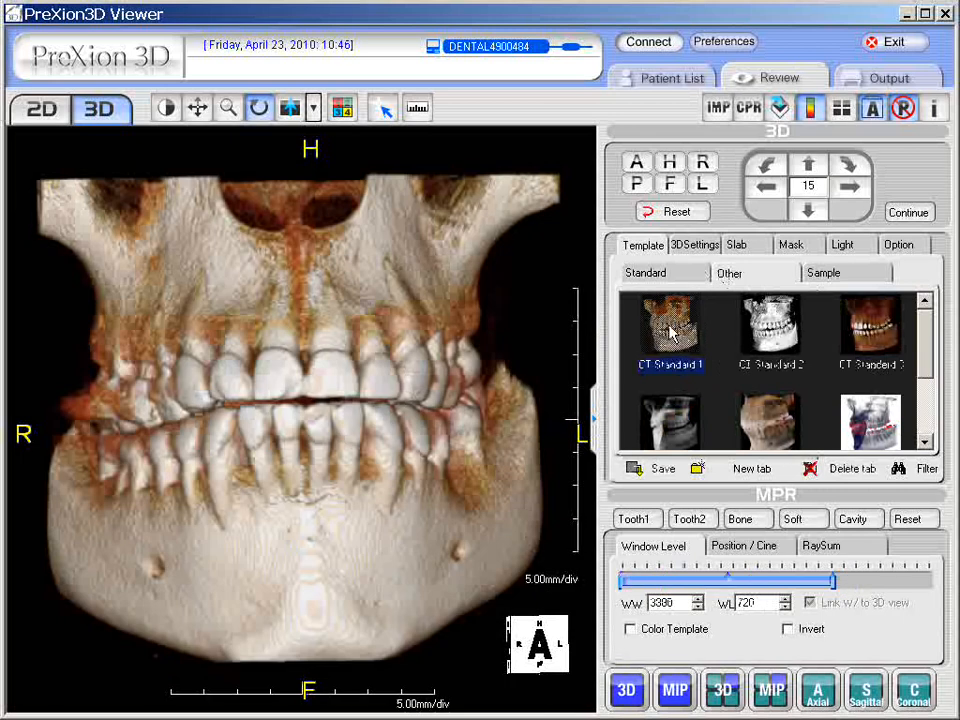
left_click(775, 335)
left_click(878, 330)
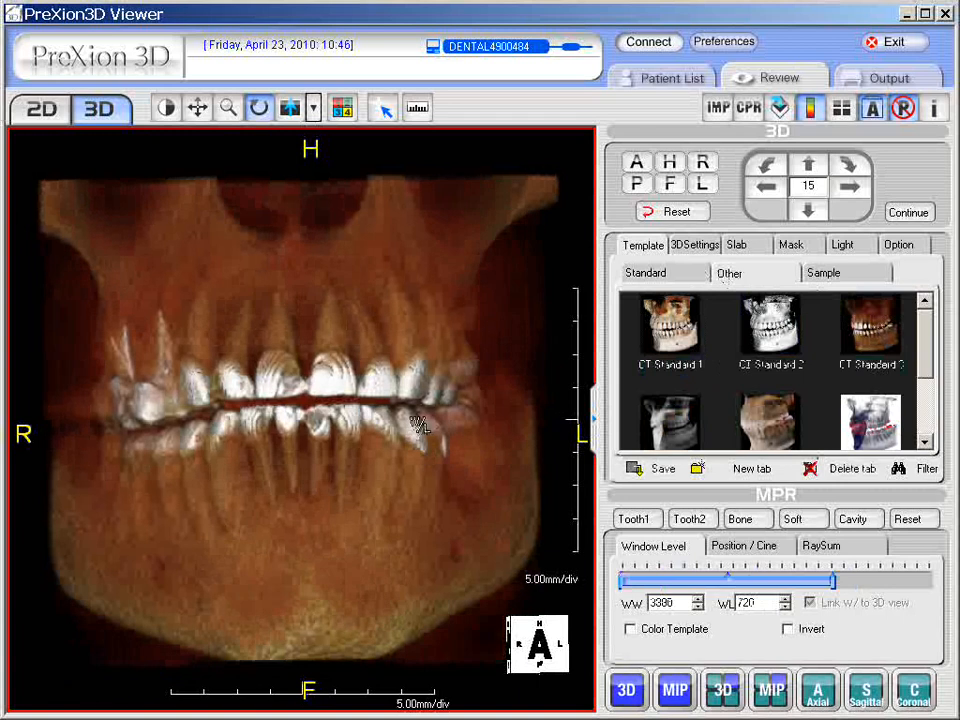
scroll(925, 372, "down", 2)
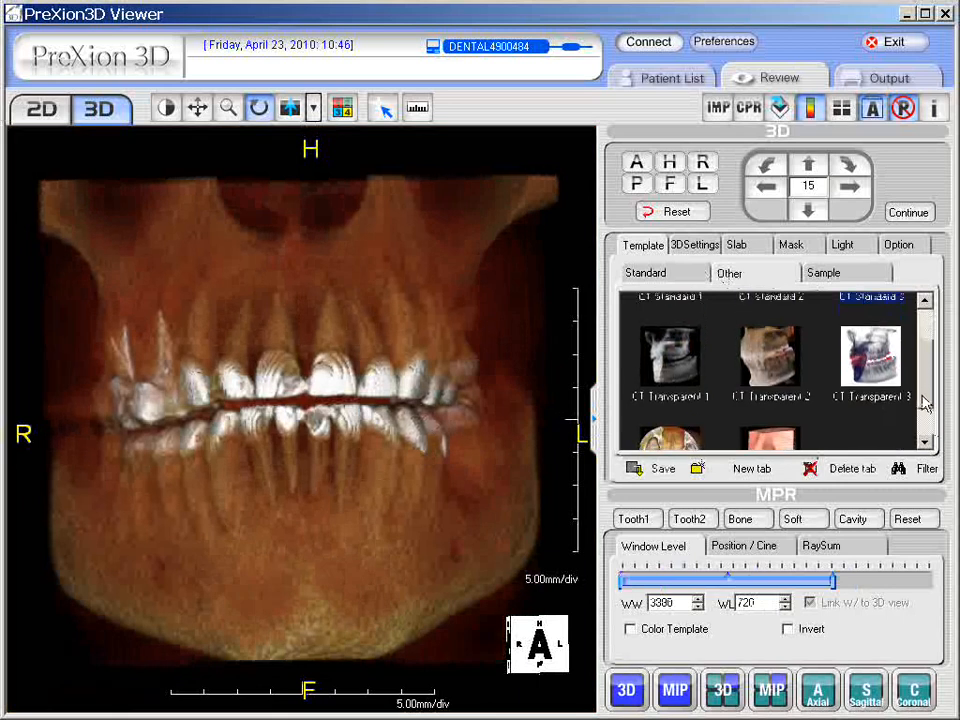
left_click(787, 360)
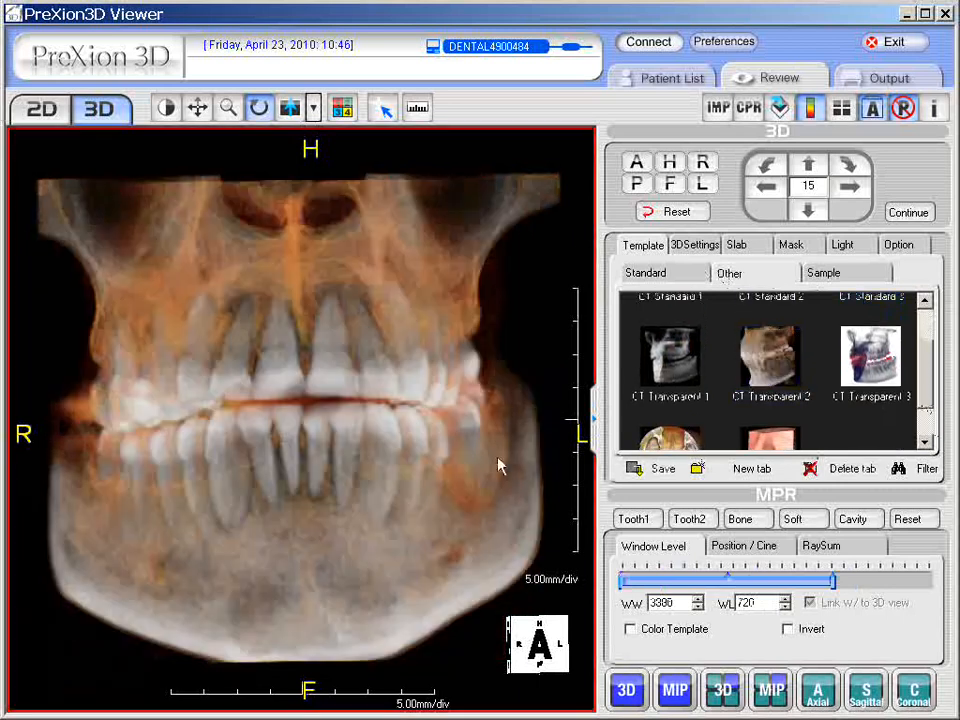
Step: Set window width 3385 and level 720, then orbit, zoom and pan to inspect the teeth
right_click_drag(464, 450, 477, 411)
left_click_drag(477, 411, 308, 514)
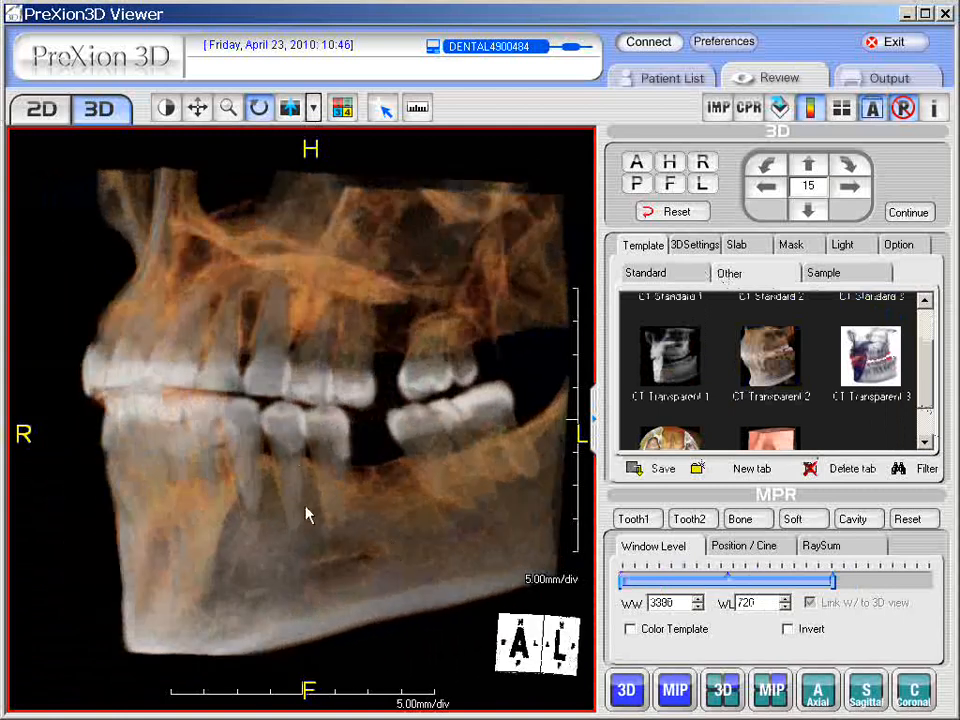
right_click_drag(420, 500, 420, 562)
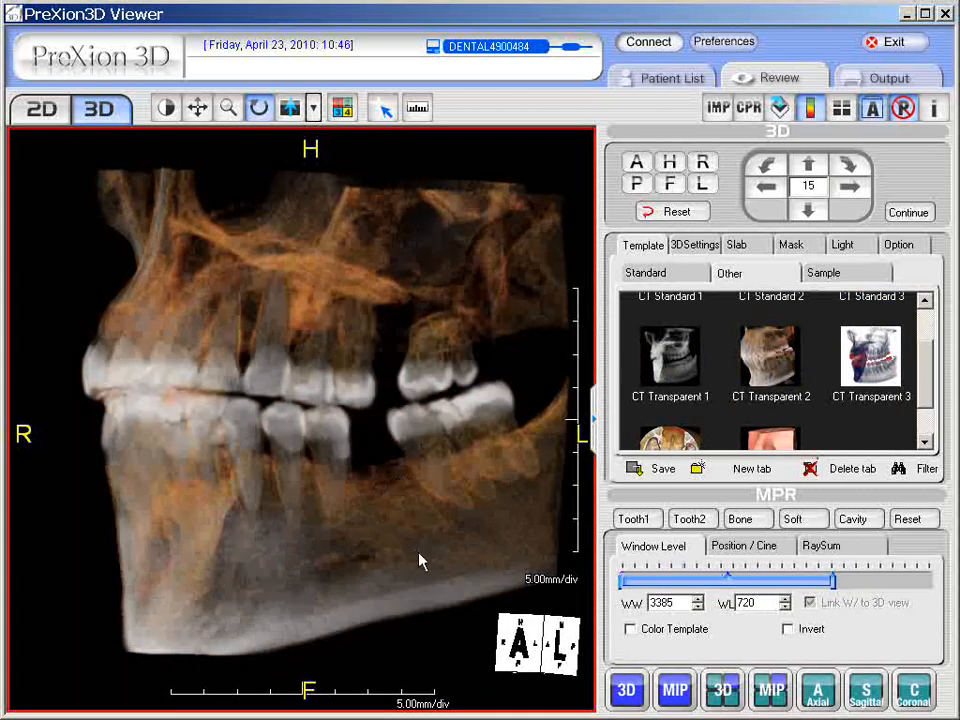
left_click_drag(368, 506, 418, 503)
middle_click_drag(444, 484, 443, 456)
left_click_drag(495, 476, 298, 459)
middle_click_drag(362, 436, 287, 433)
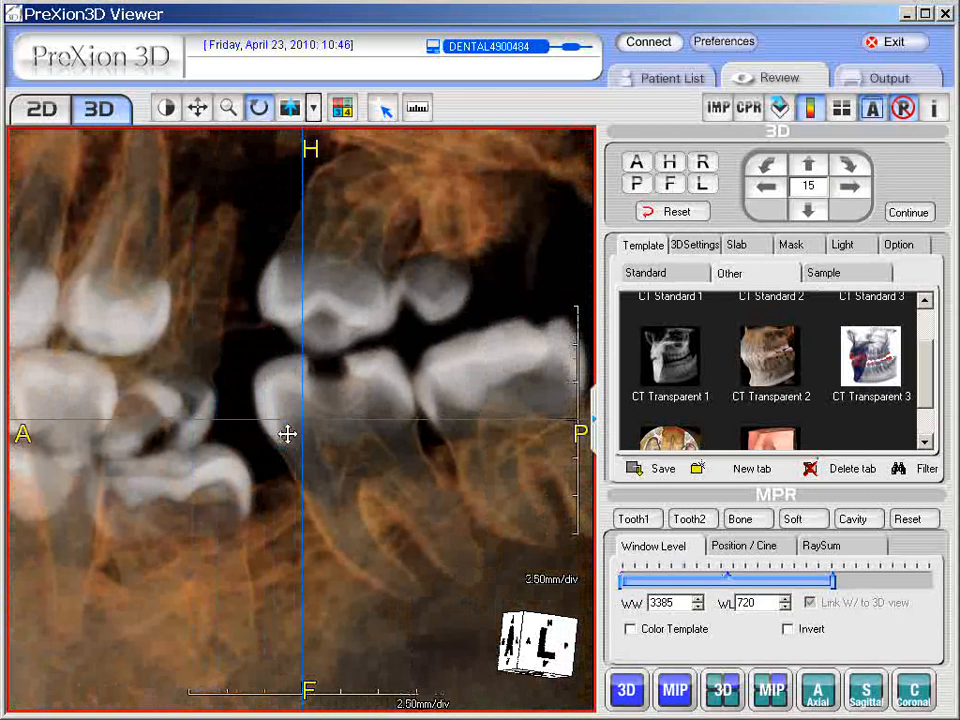
left_click_drag(397, 545, 328, 491)
Step: Reapply CT Transparent 2 and reset the skull to the default frontal view
left_click(770, 356)
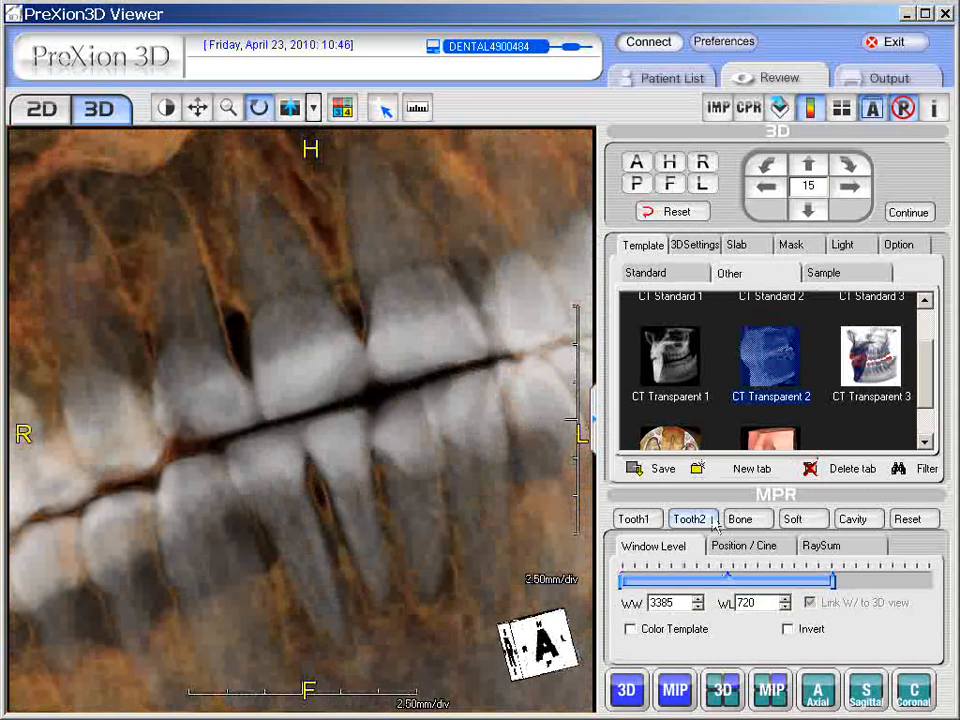
left_click(677, 212)
scroll(926, 418, "down", 1)
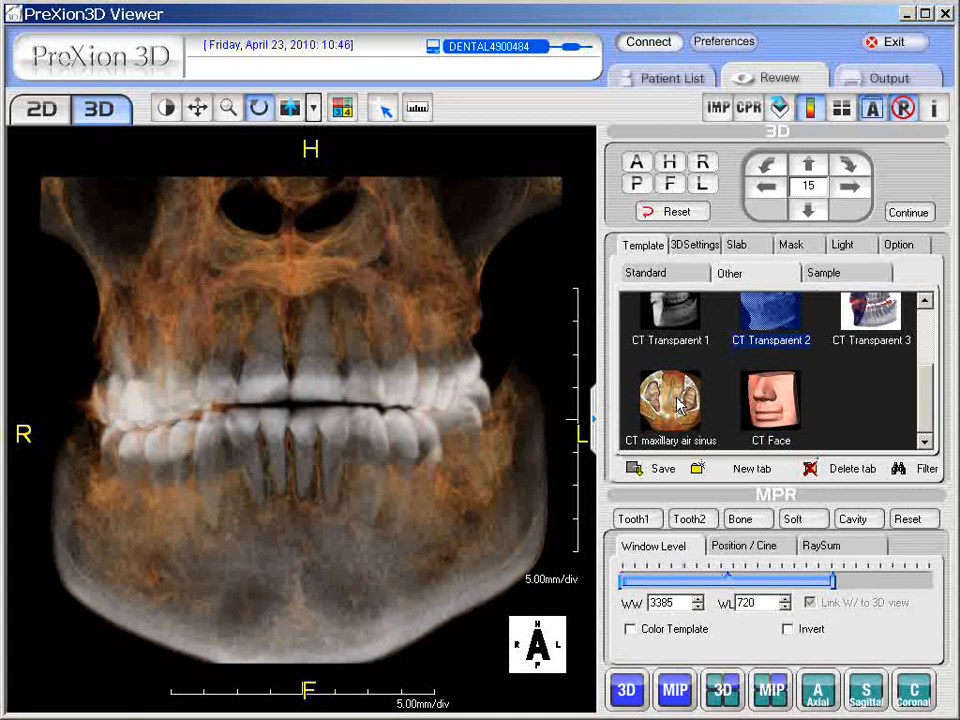
Step: Apply CT maxillary air sinus, inspect the sinuses from below up close, then reset to frontal view
left_click(679, 404)
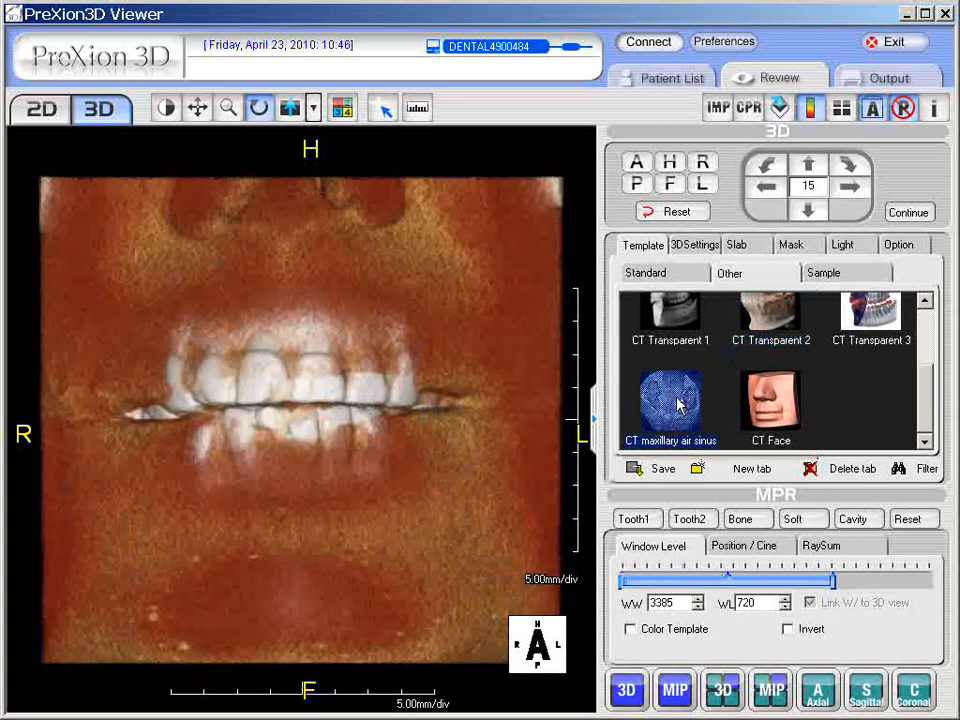
left_click_drag(313, 178, 315, 606)
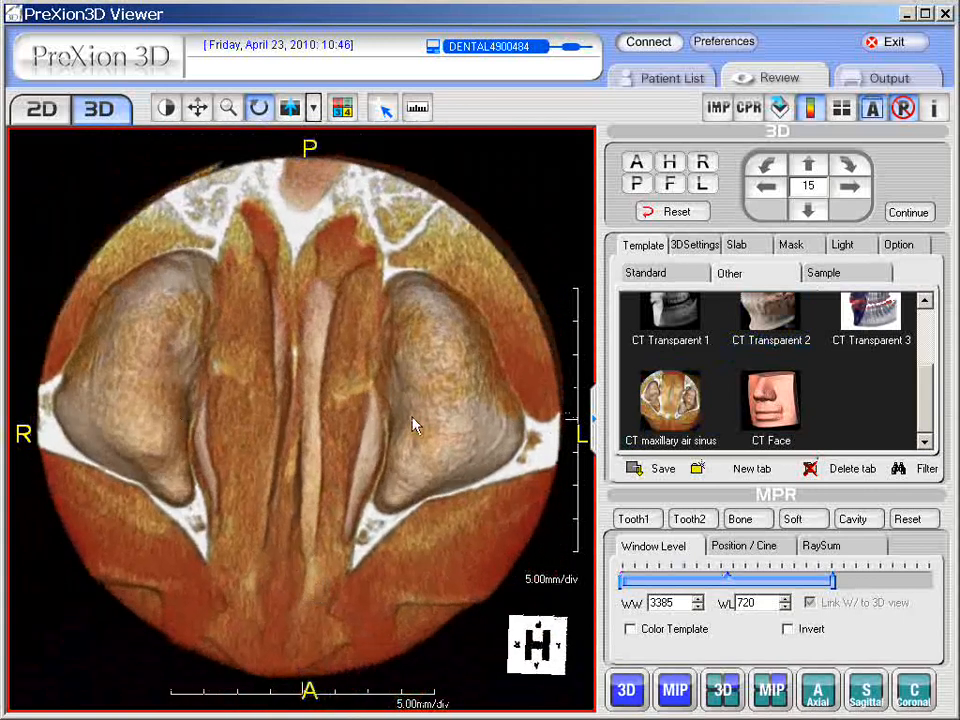
right_click_drag(298, 436, 298, 413)
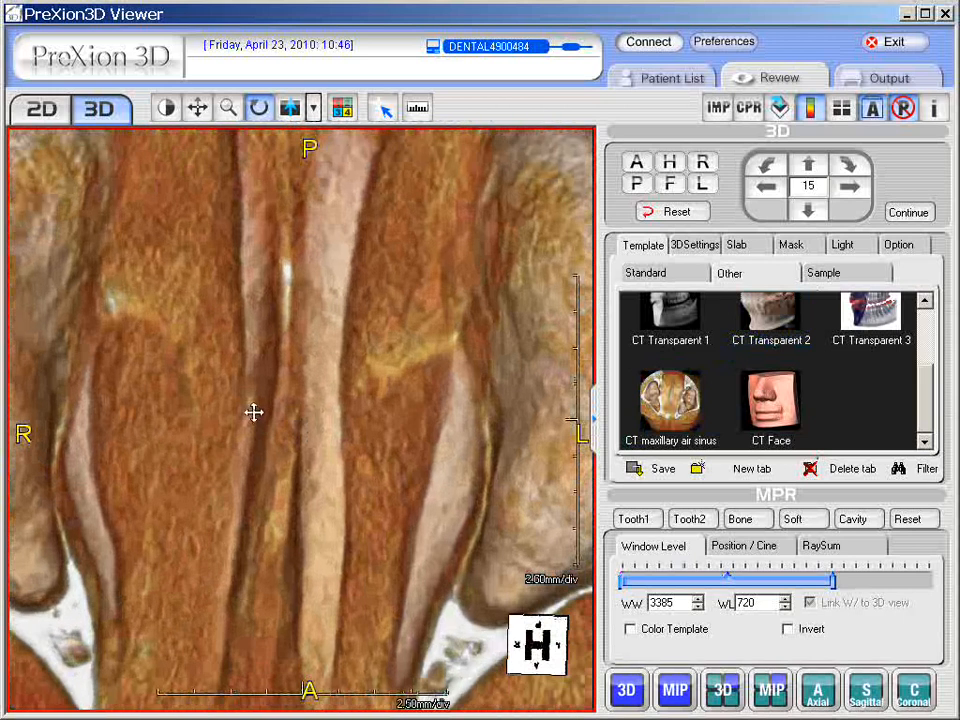
left_click_drag(254, 412, 167, 381)
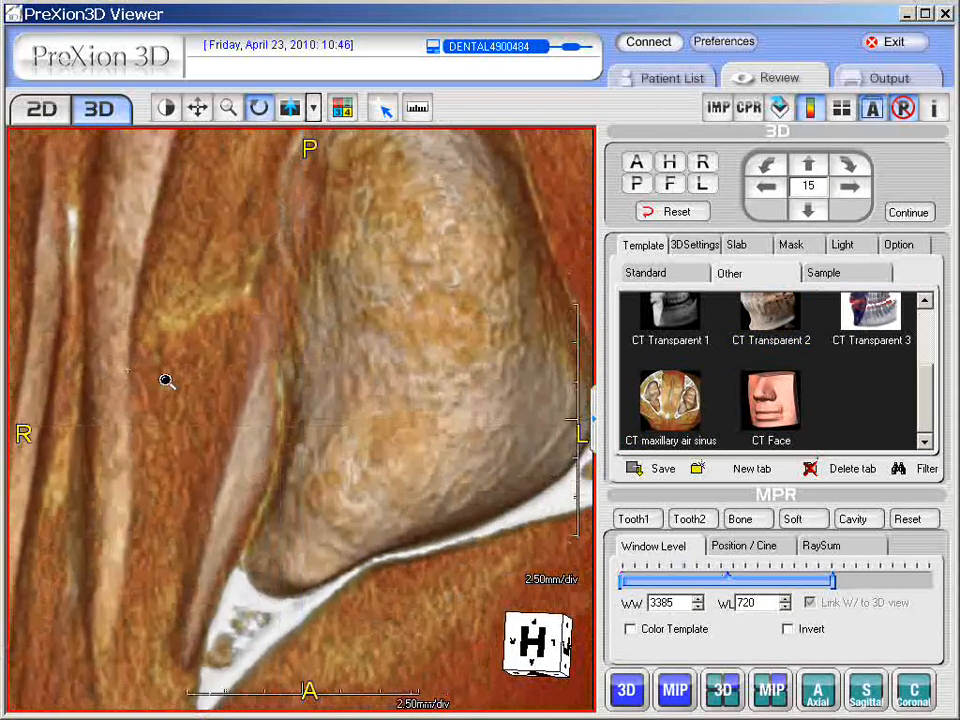
right_click_drag(167, 381, 169, 371)
left_click_drag(169, 371, 210, 433)
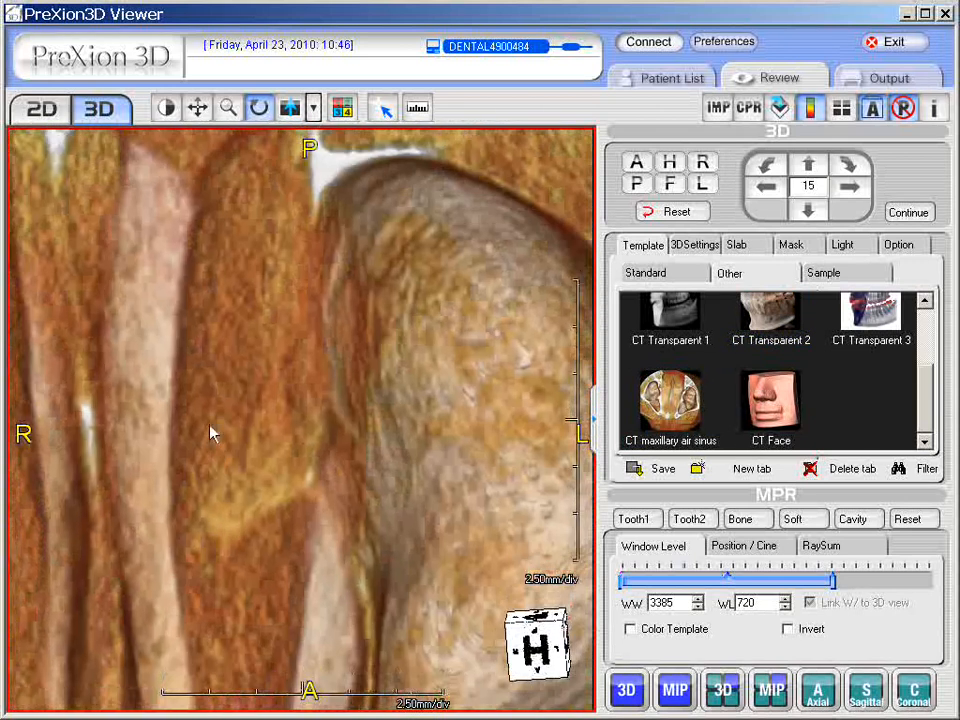
left_click(680, 215)
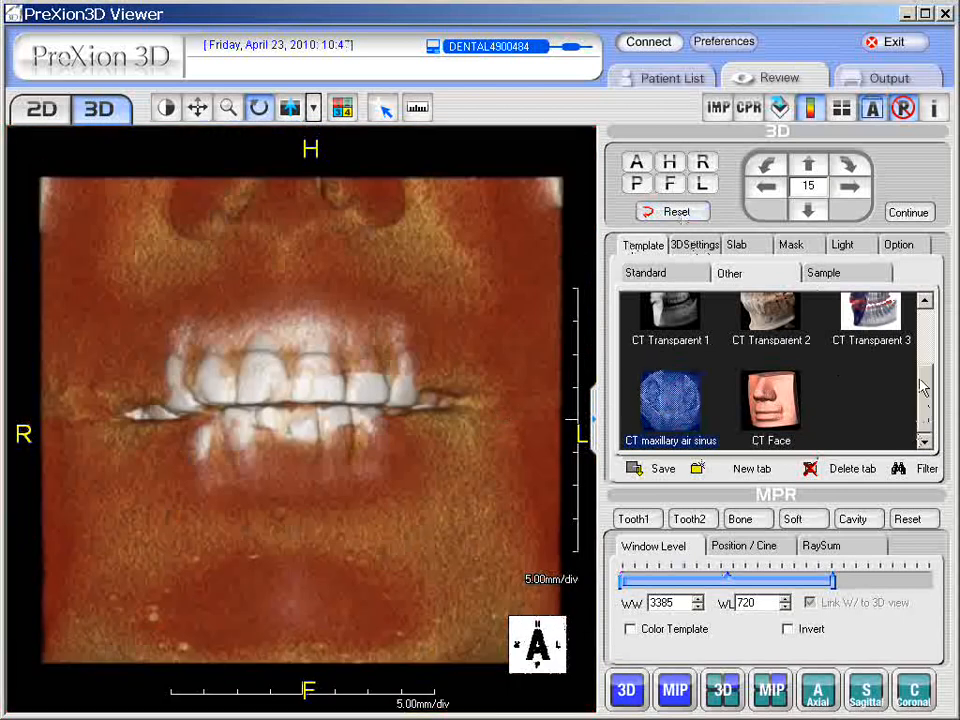
Step: Preview the shaded color, shaded mask and shaded-canal Sample templates, then apply shaded 3
left_click(847, 282)
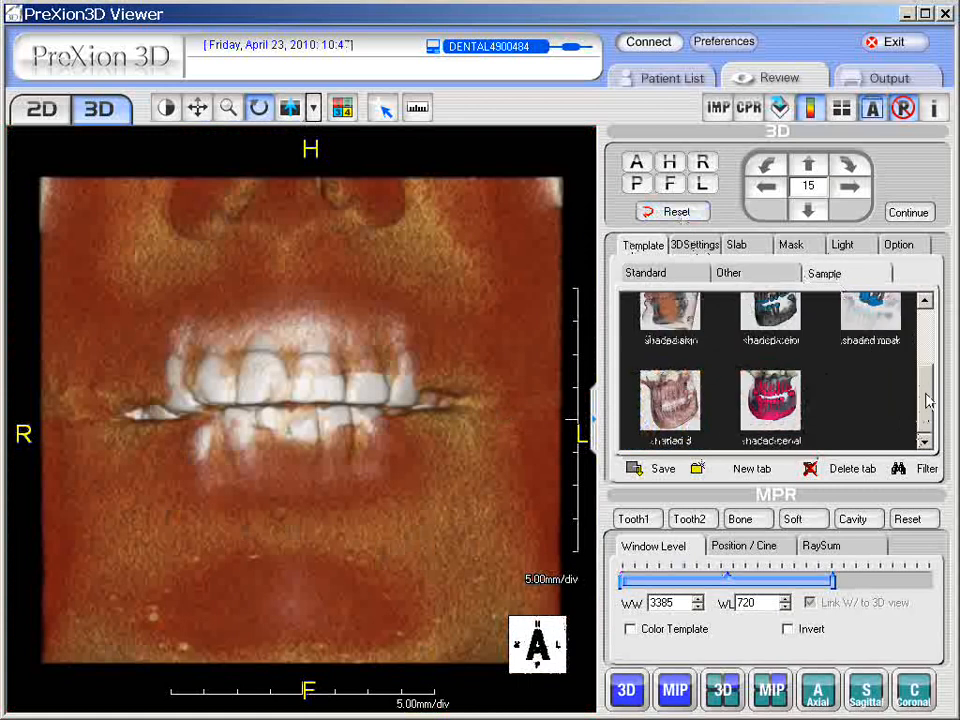
scroll(924, 402, "up", 1)
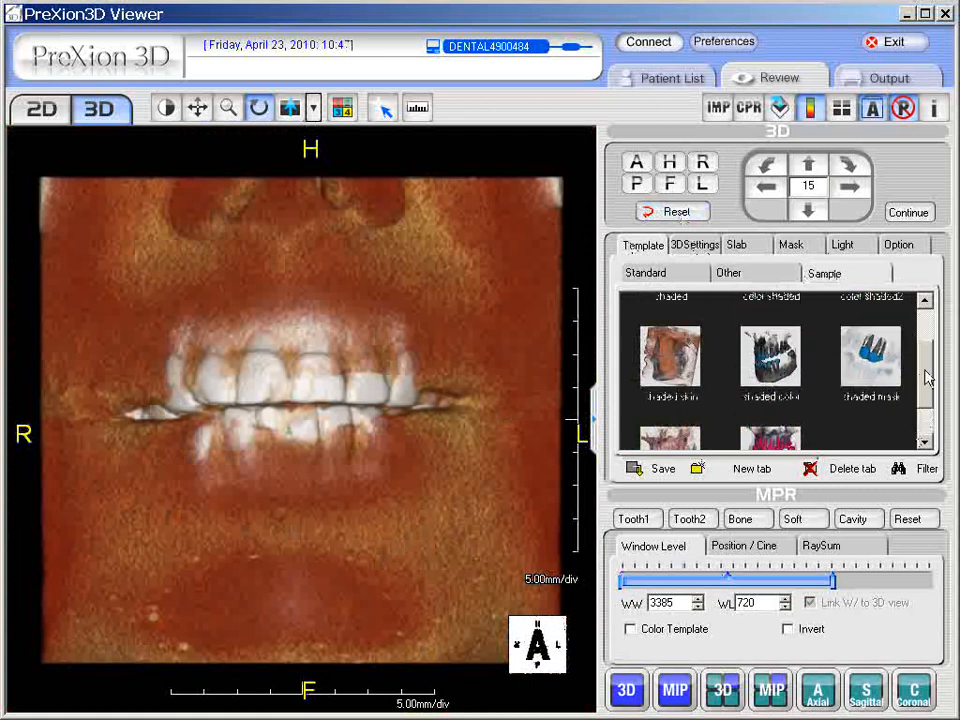
left_click(776, 367)
left_click(870, 370)
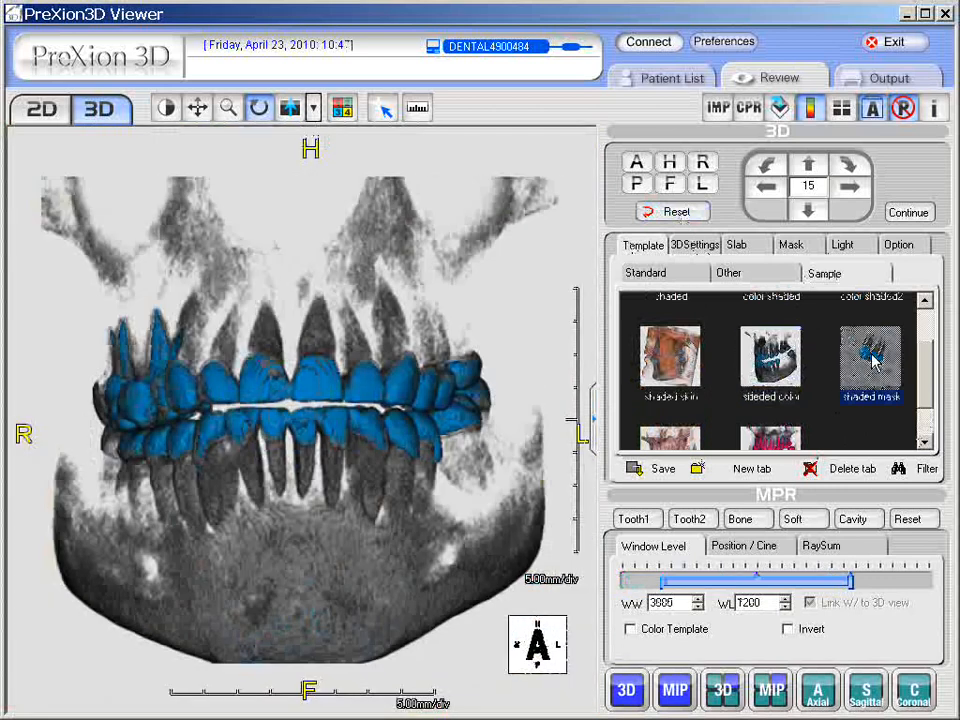
left_click(766, 440)
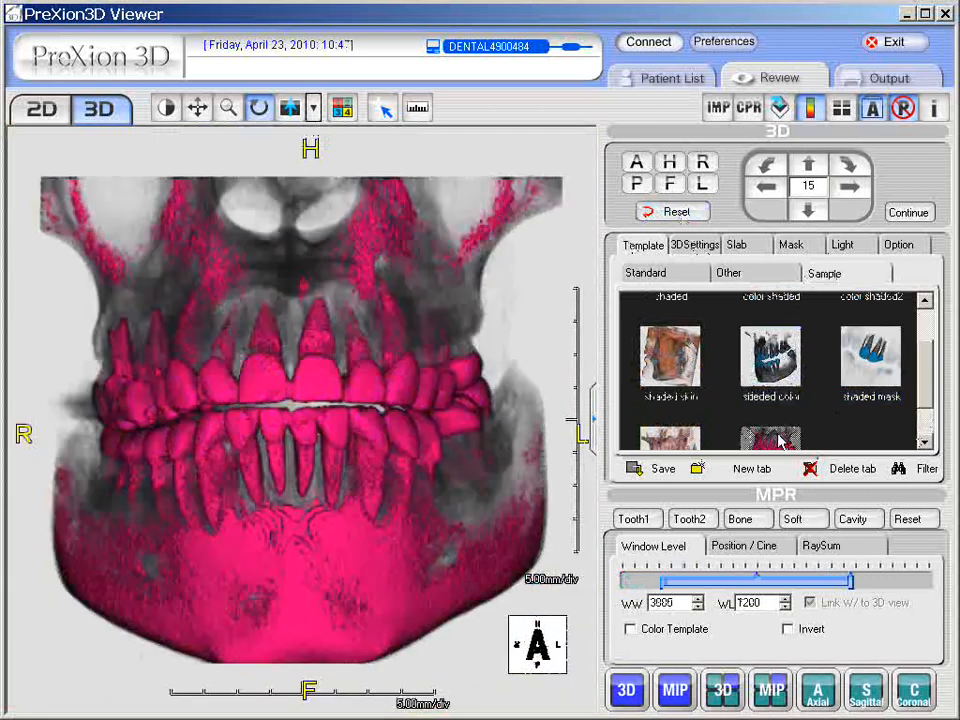
left_click(696, 402)
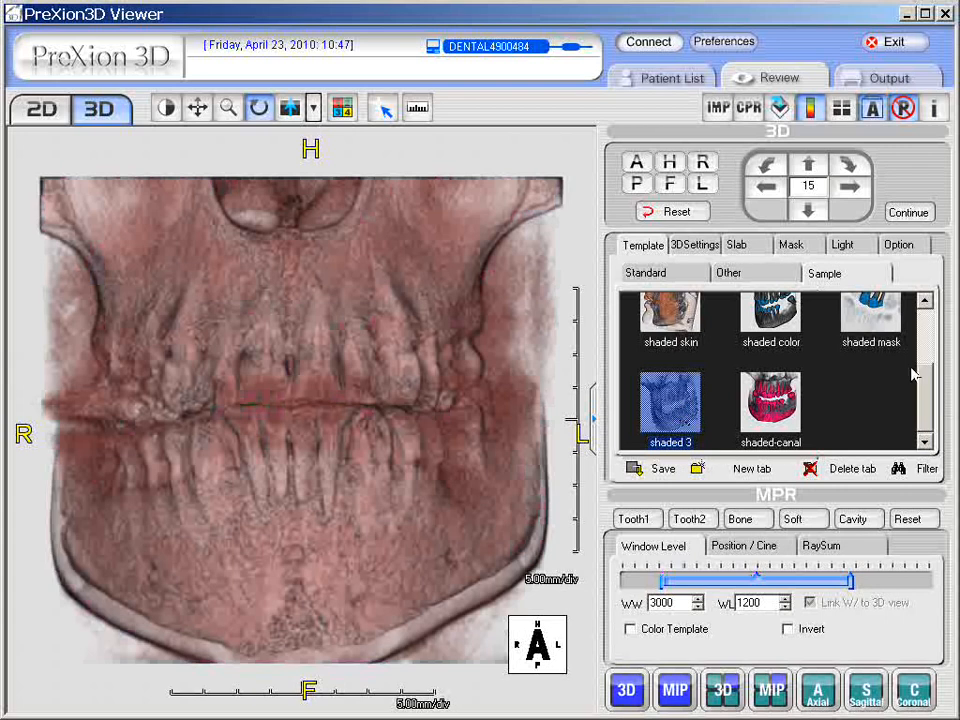
Step: Adjust the window/level so soft tissue fades and the teeth turn white
left_click_drag(928, 380, 928, 320)
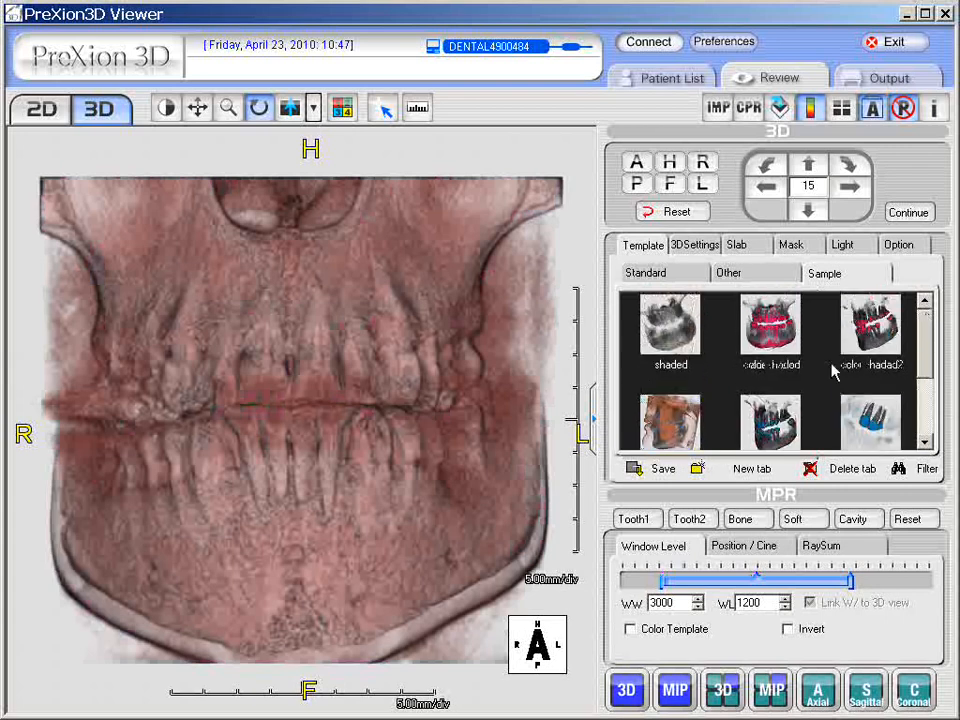
left_click_drag(925, 353, 926, 393)
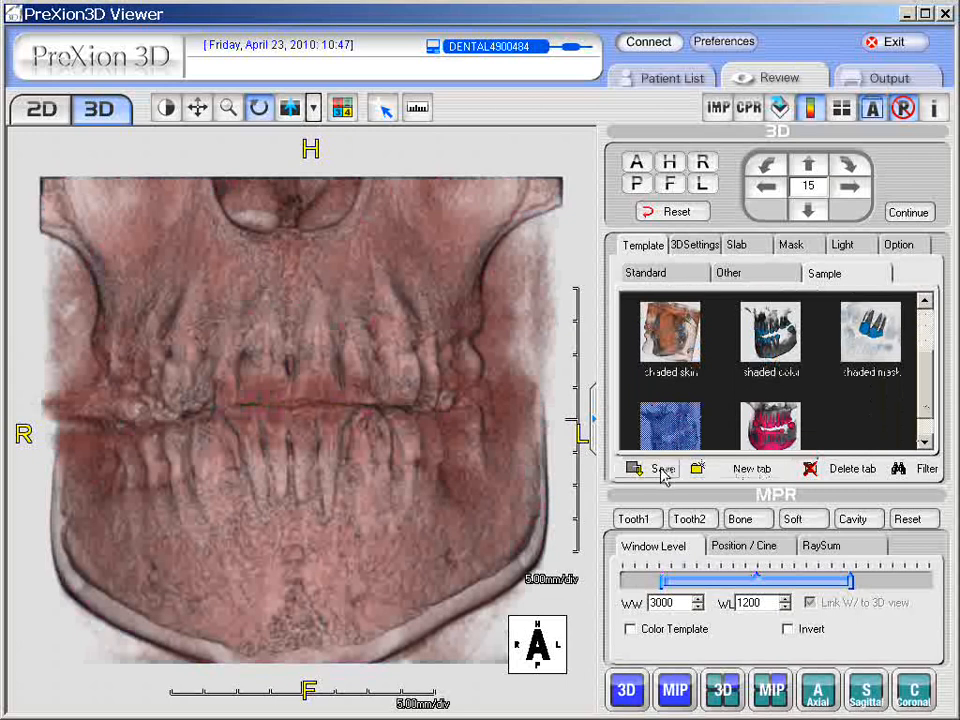
right_click_drag(424, 484, 416, 316)
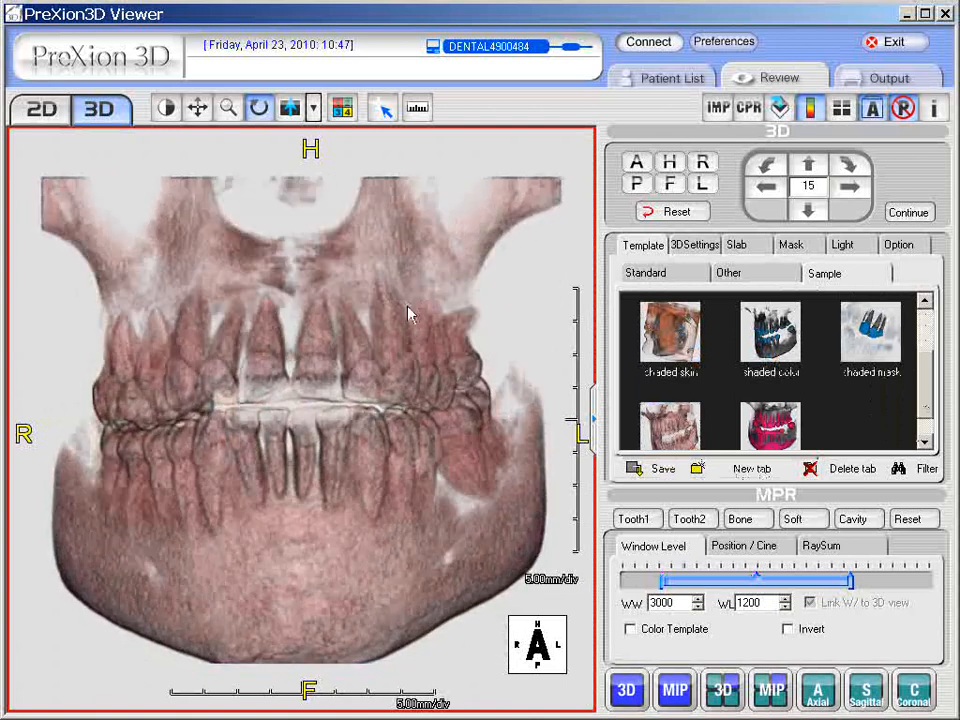
Step: Apply the Muscle preset to curve 1 and widen its range to width 932, level 380
left_click(696, 246)
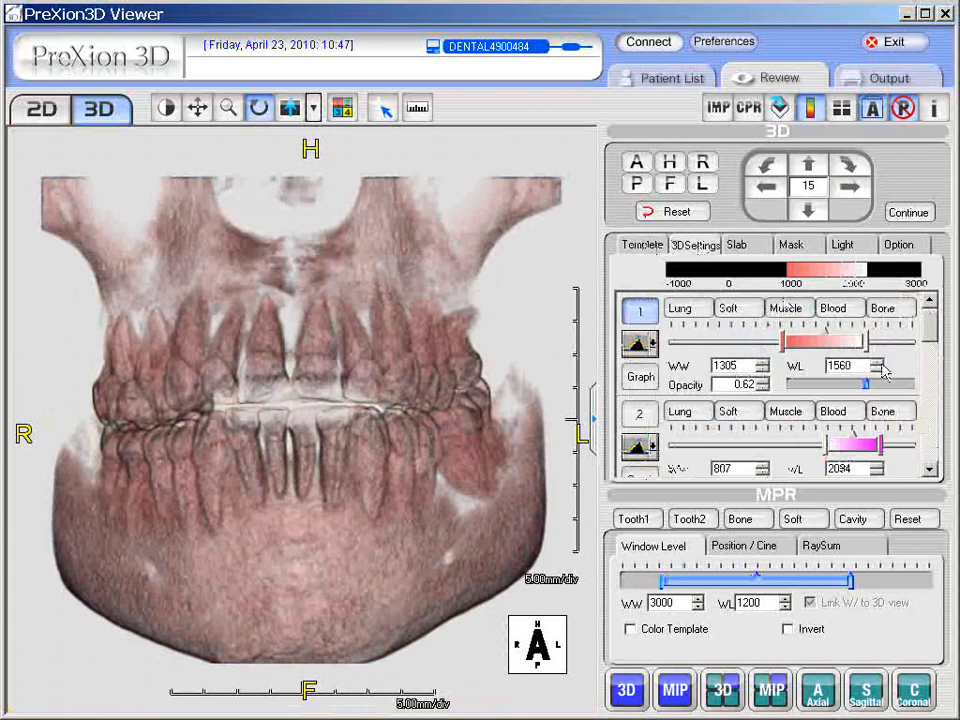
left_click(786, 312)
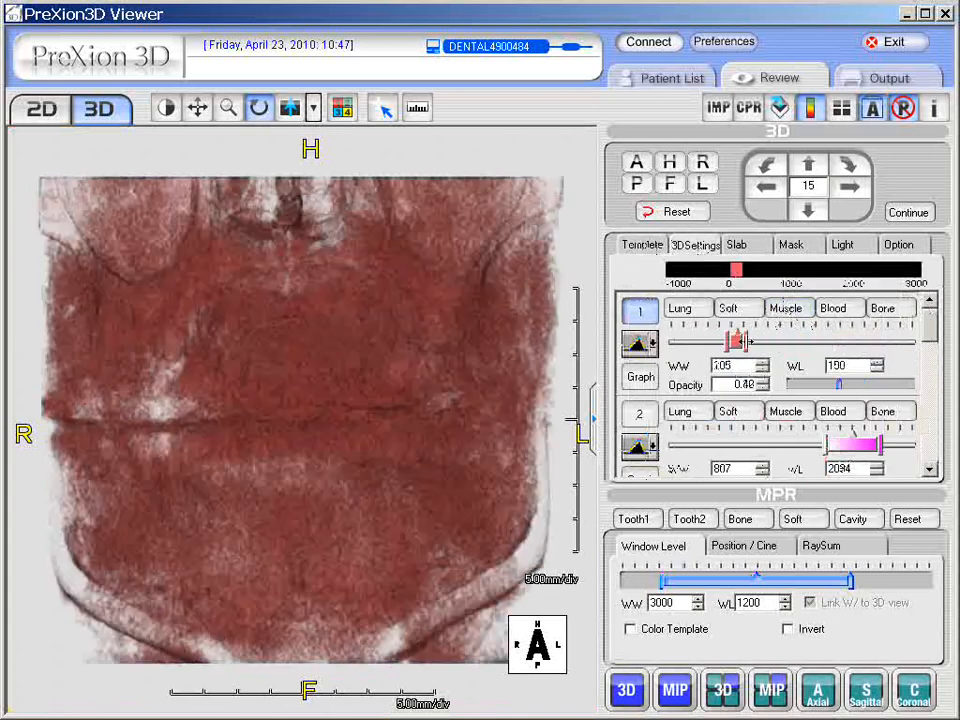
left_click_drag(746, 342, 820, 342)
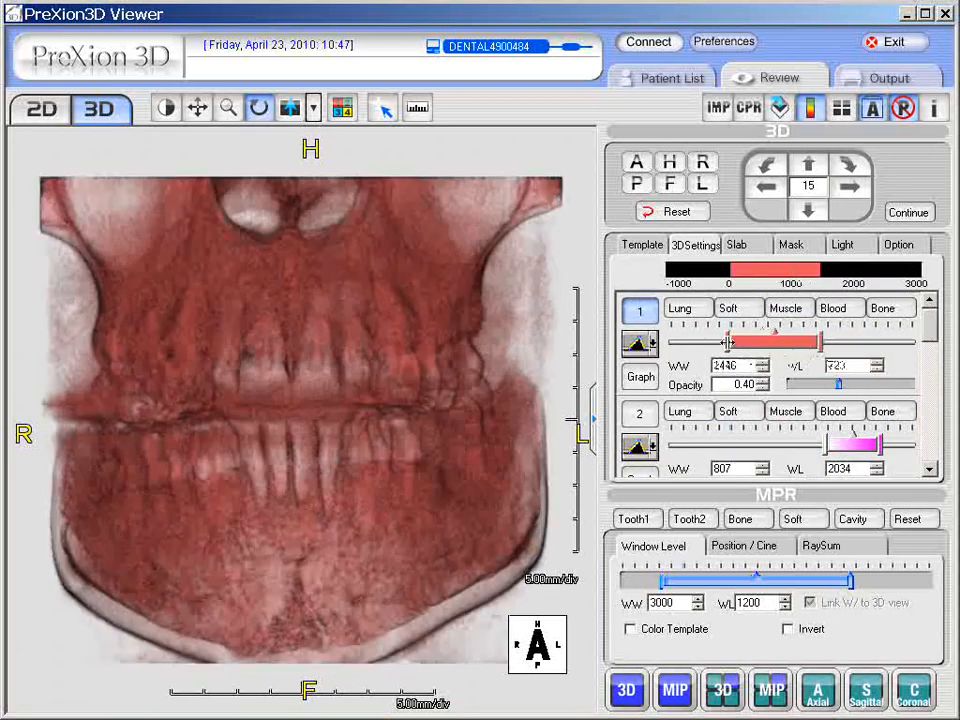
left_click_drag(729, 342, 759, 342)
Step: Recolour the first curve dark teal and return to the rendering templates
right_click(795, 345)
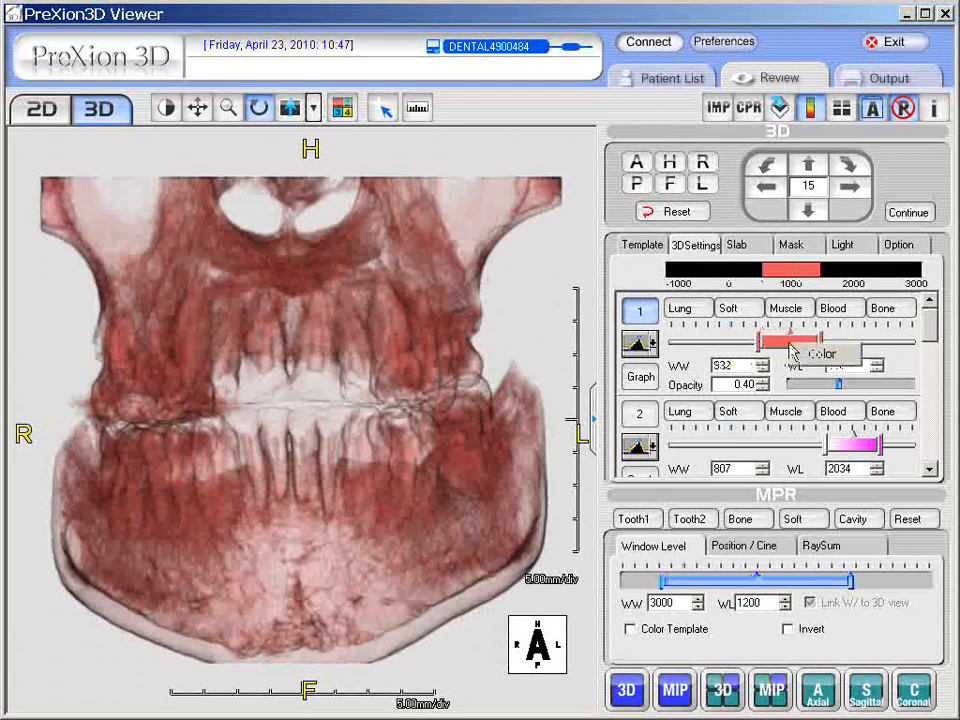
left_click(822, 356)
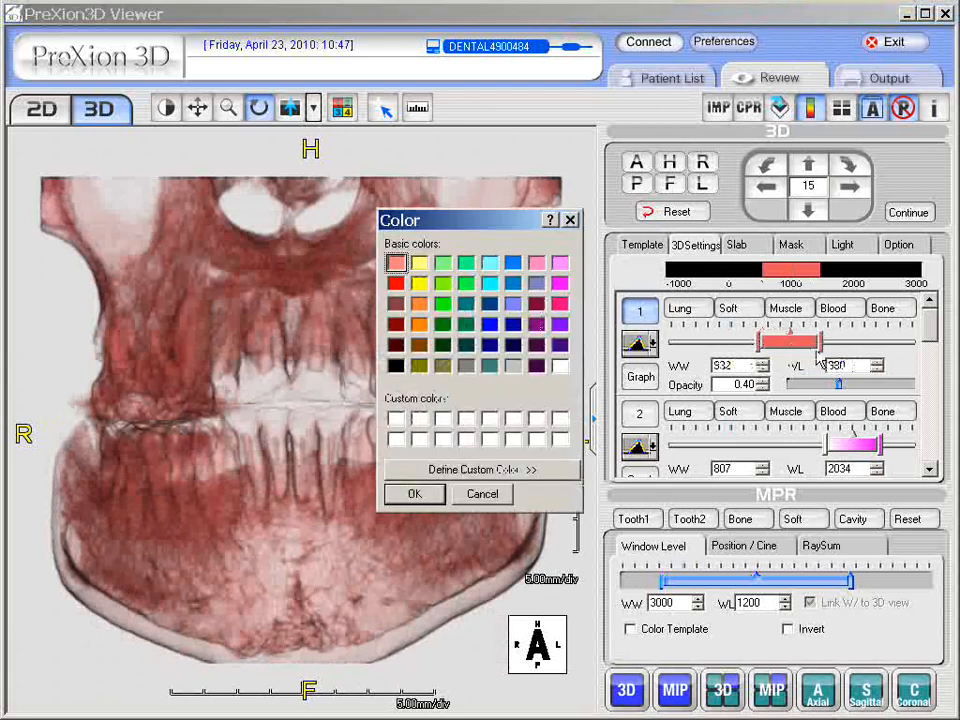
left_click(489, 365)
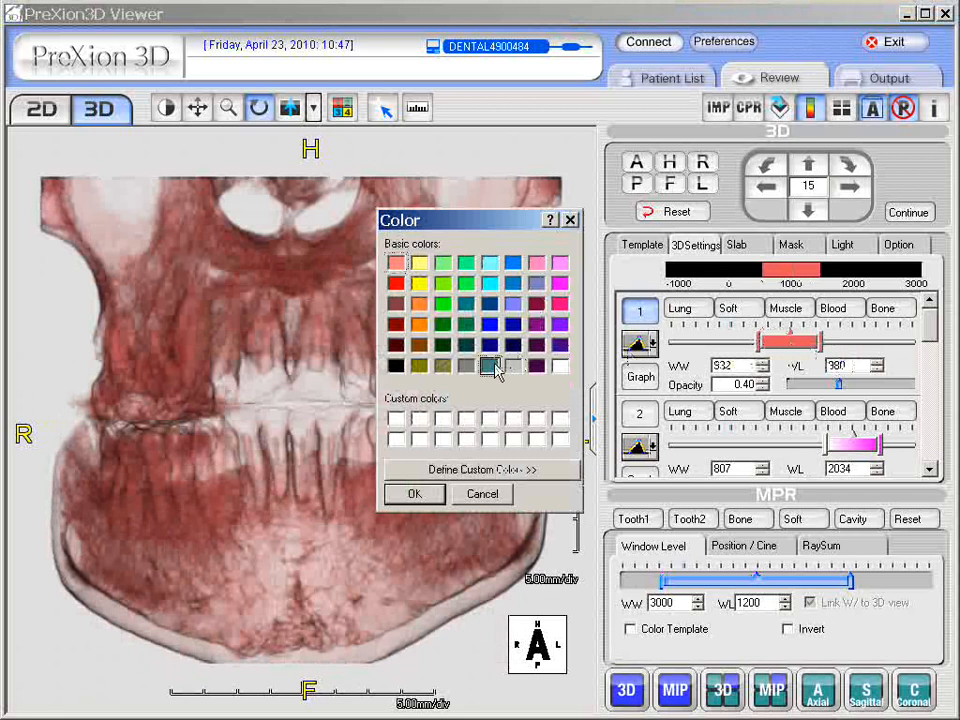
left_click(422, 495)
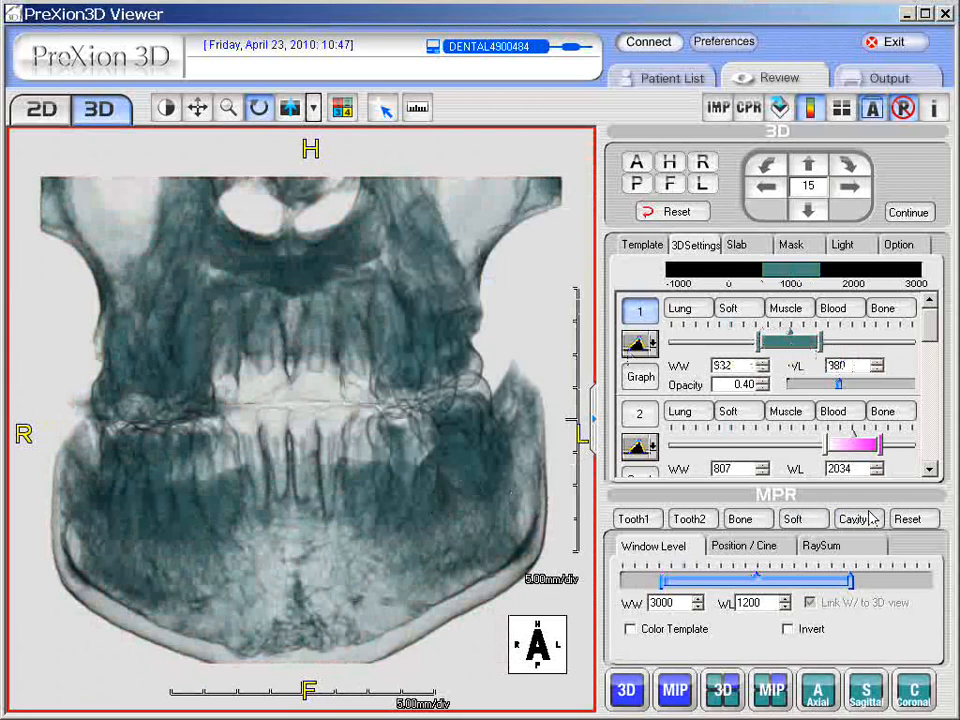
left_click(647, 249)
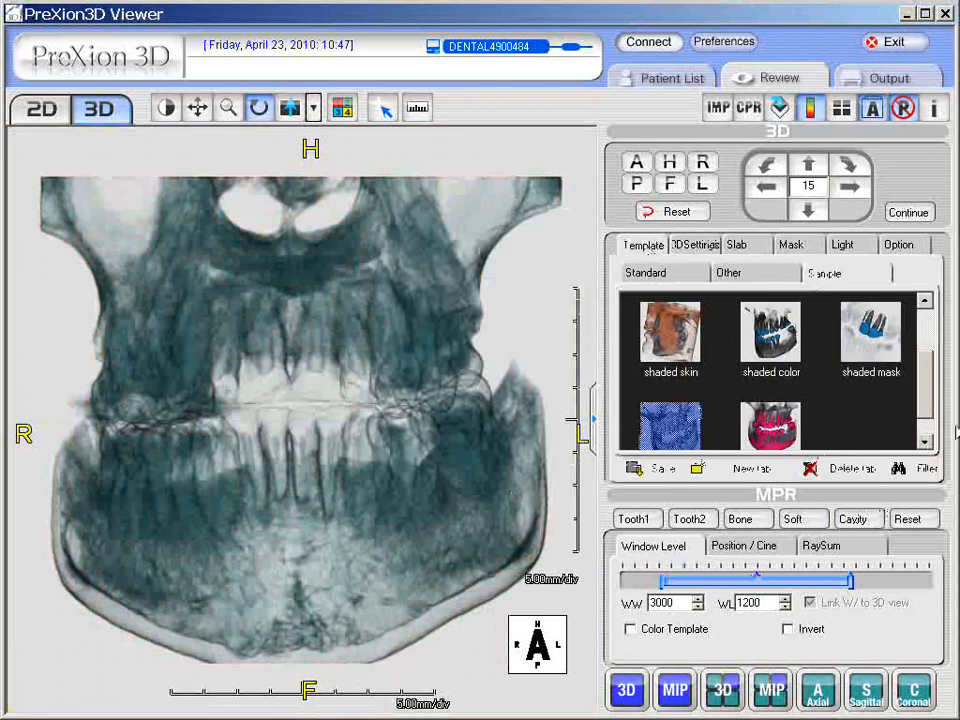
Step: Create a new template tab named Greenie
scroll(926, 403, "down", 1)
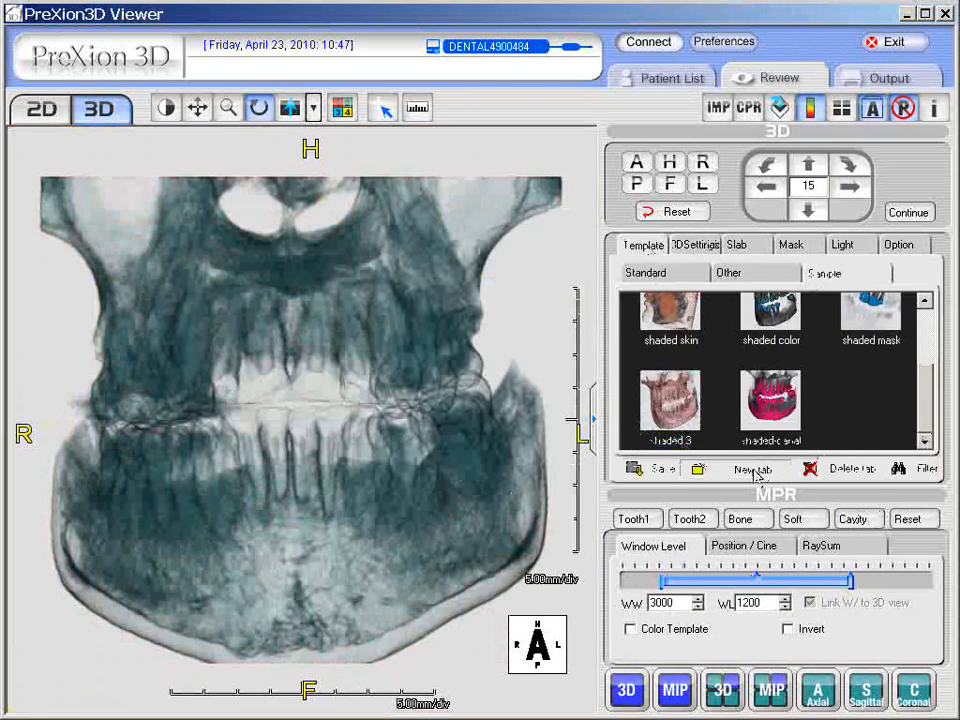
left_click(752, 469)
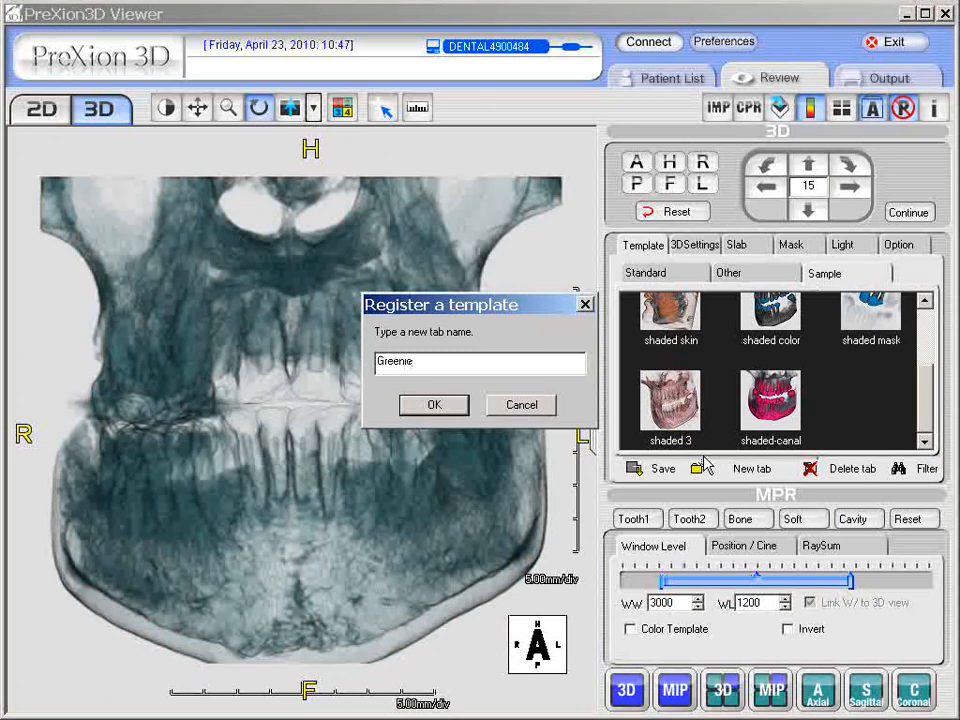
left_click(452, 406)
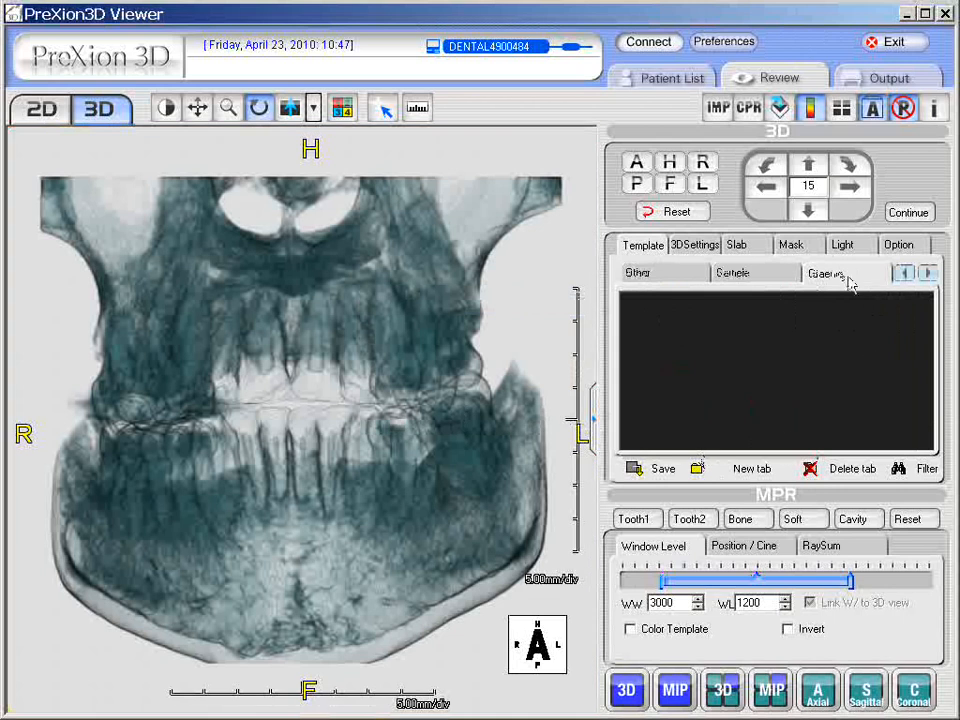
Step: Save the current rendering as 'Greenie template' in the Greenie tab
left_click(778, 278)
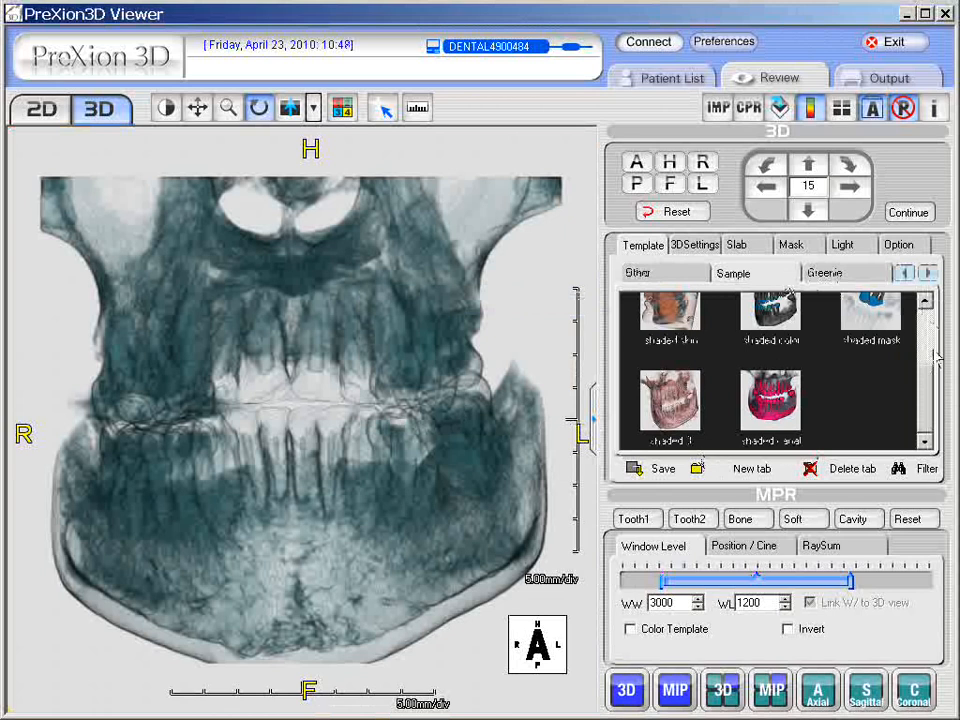
scroll(930, 370, "up", 3)
left_click(858, 278)
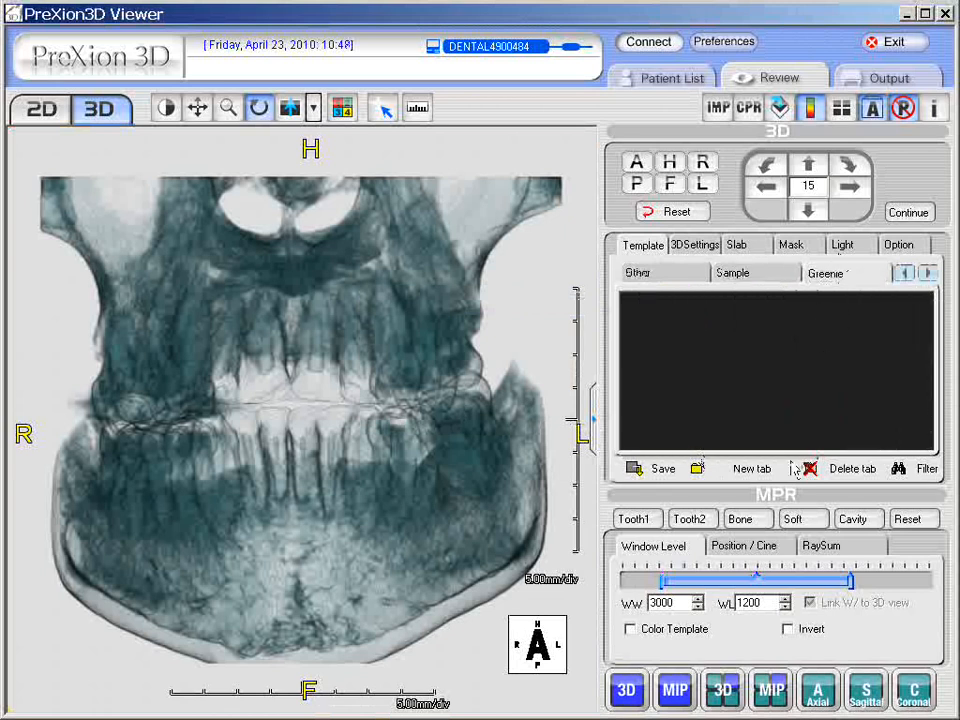
left_click(640, 468)
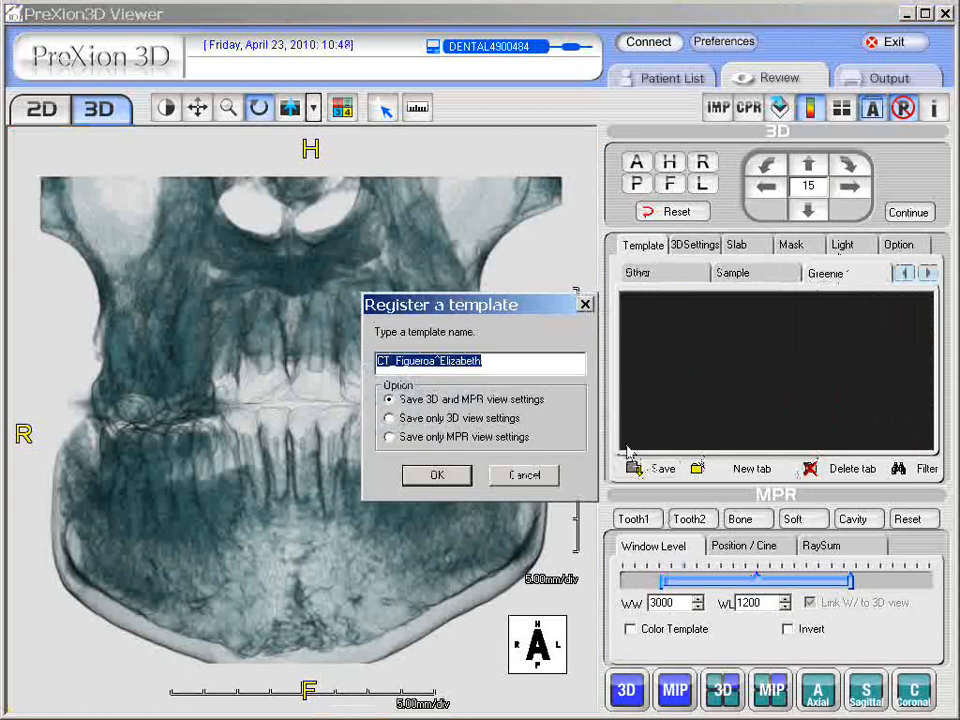
key("BackSpace")
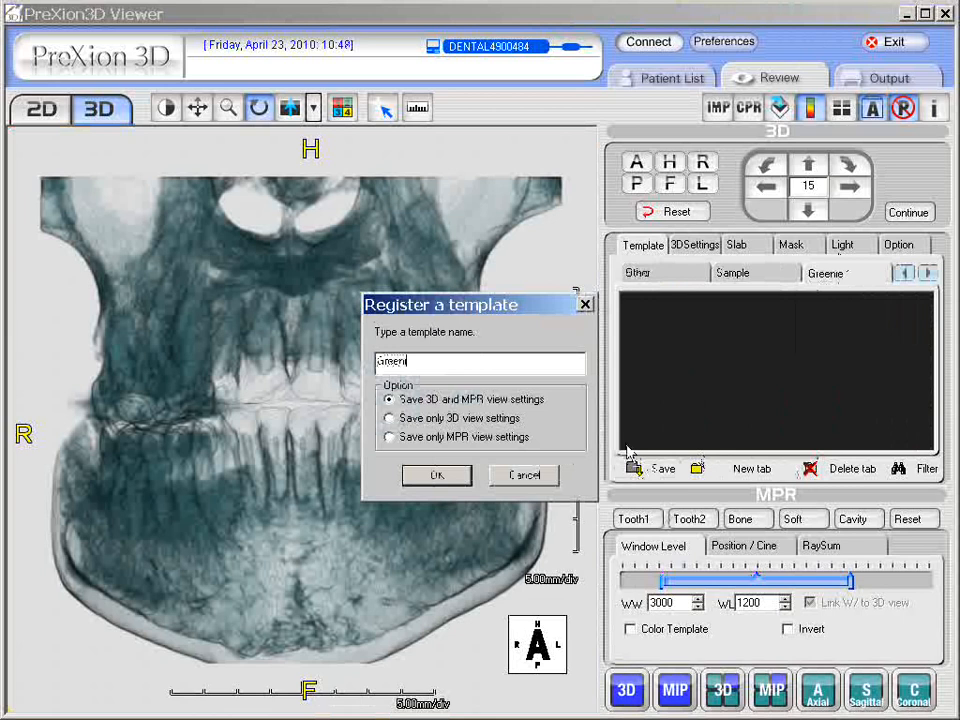
type("Greenie template")
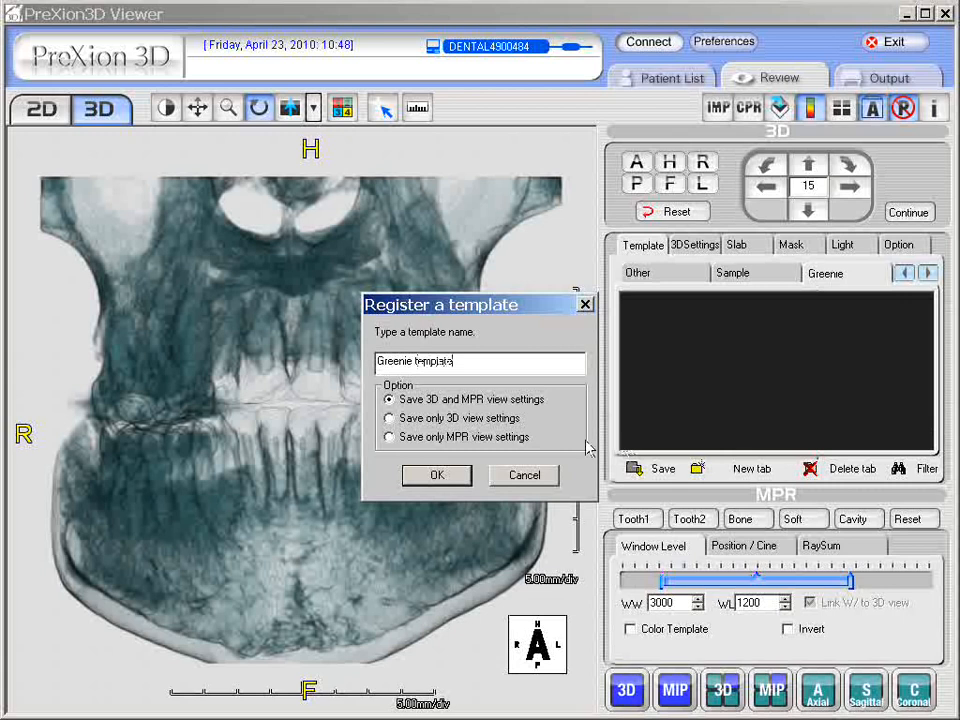
left_click(460, 477)
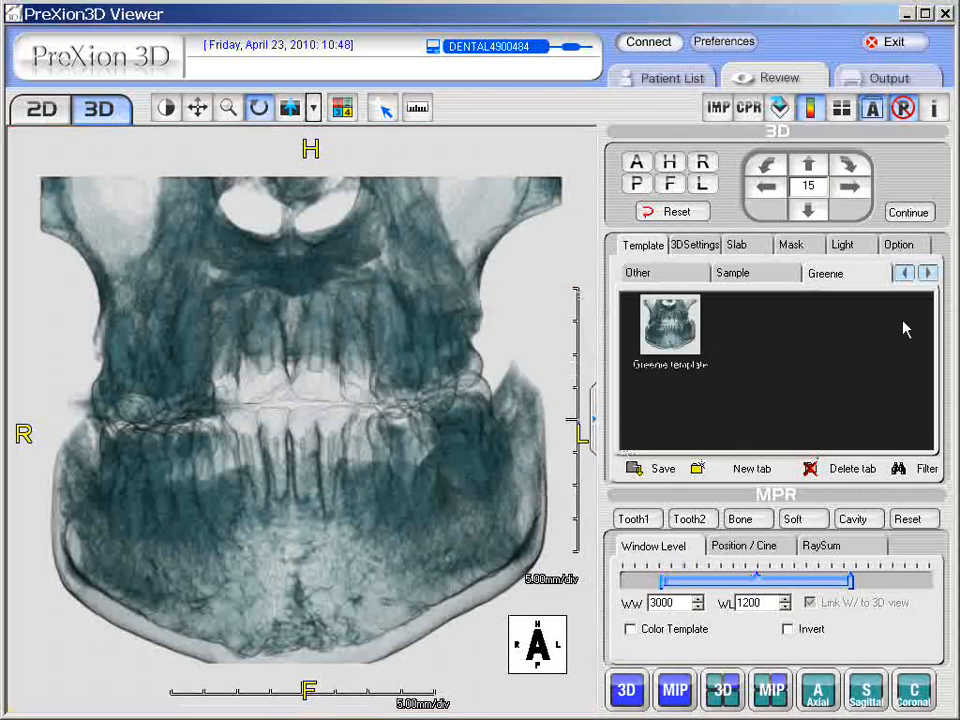
left_click(750, 276)
left_click(836, 280)
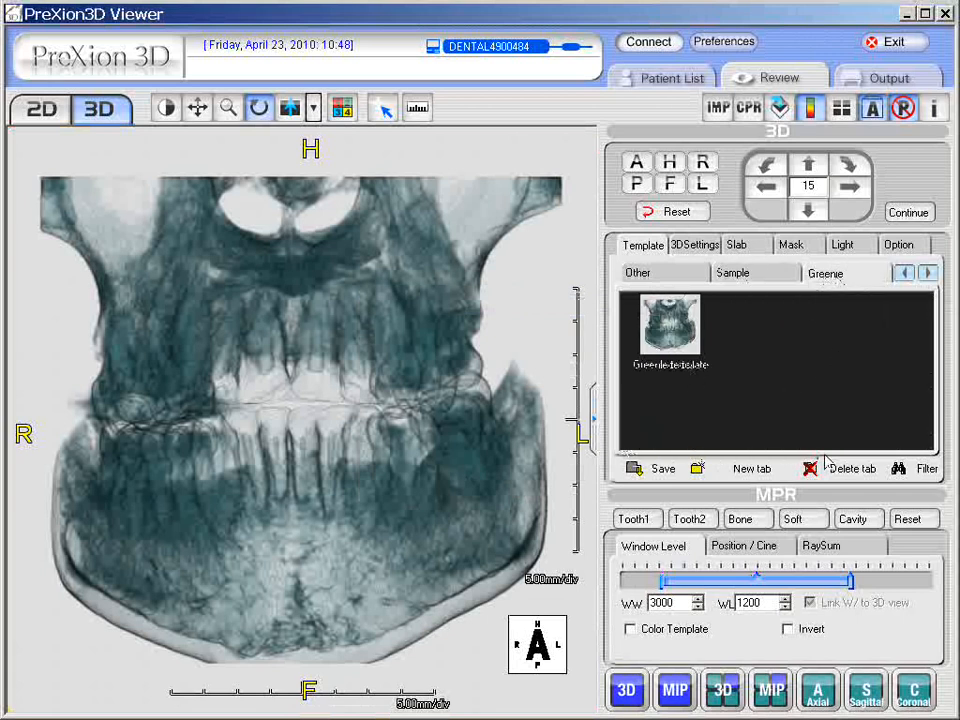
Step: Delete the Greenie tab with its template and return to the Standard templates
left_click(849, 476)
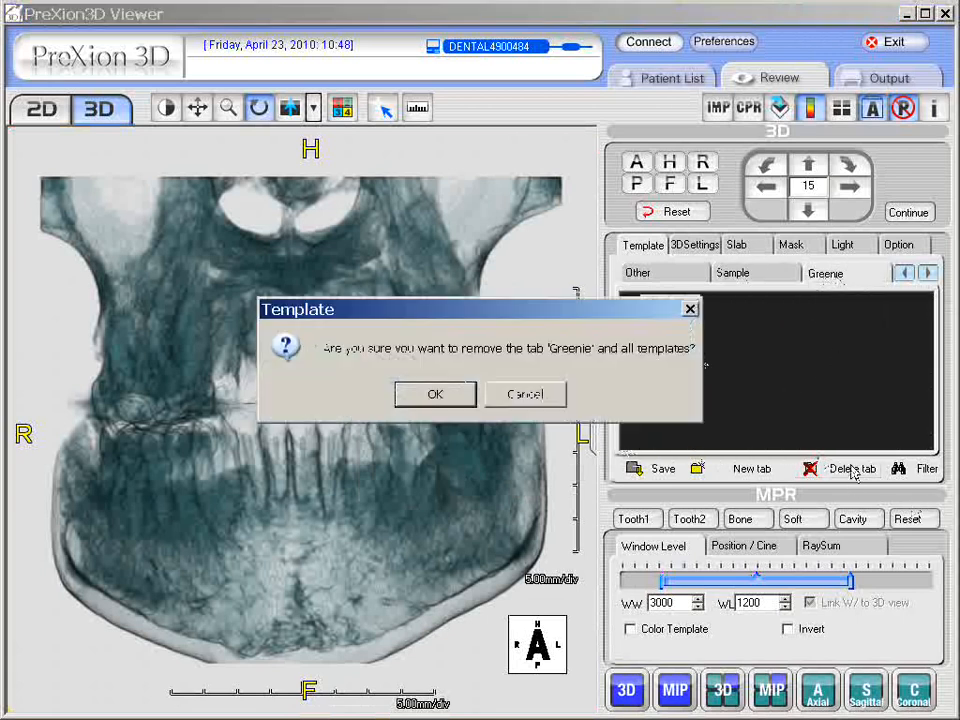
left_click(435, 395)
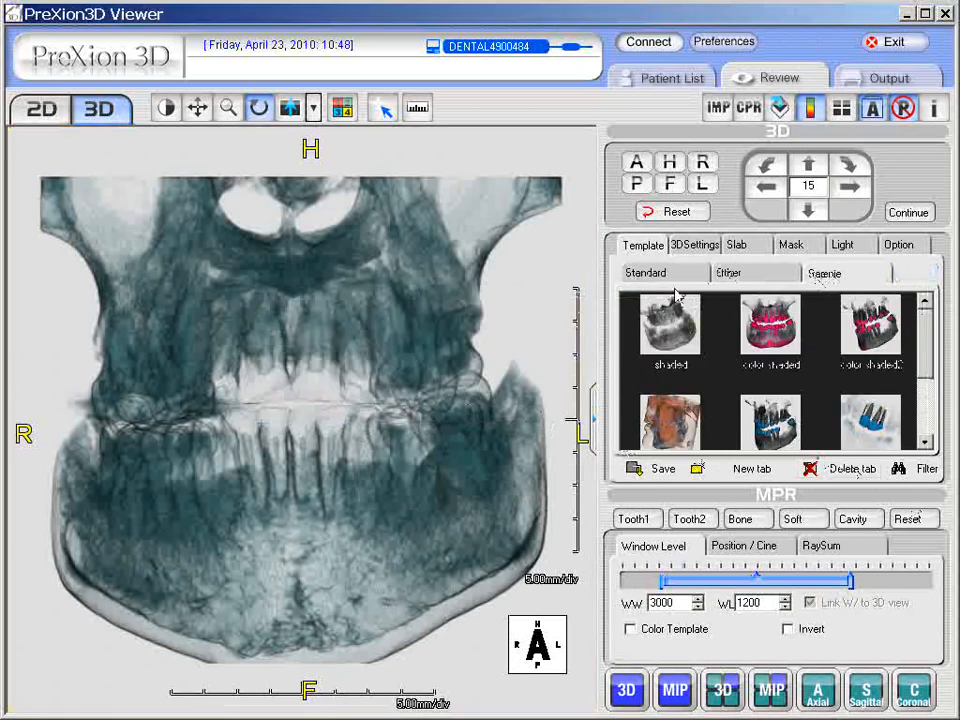
mouse_move(925, 355)
left_mouse_down()
mouse_move(925, 415)
mouse_move(924, 349)
left_mouse_up()
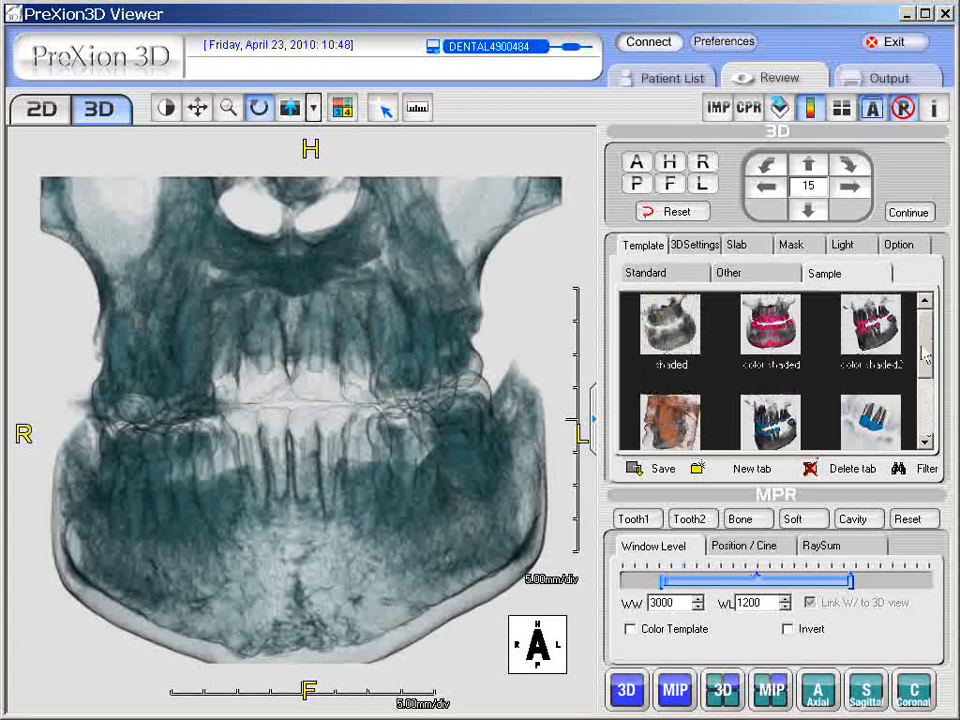
left_click(677, 282)
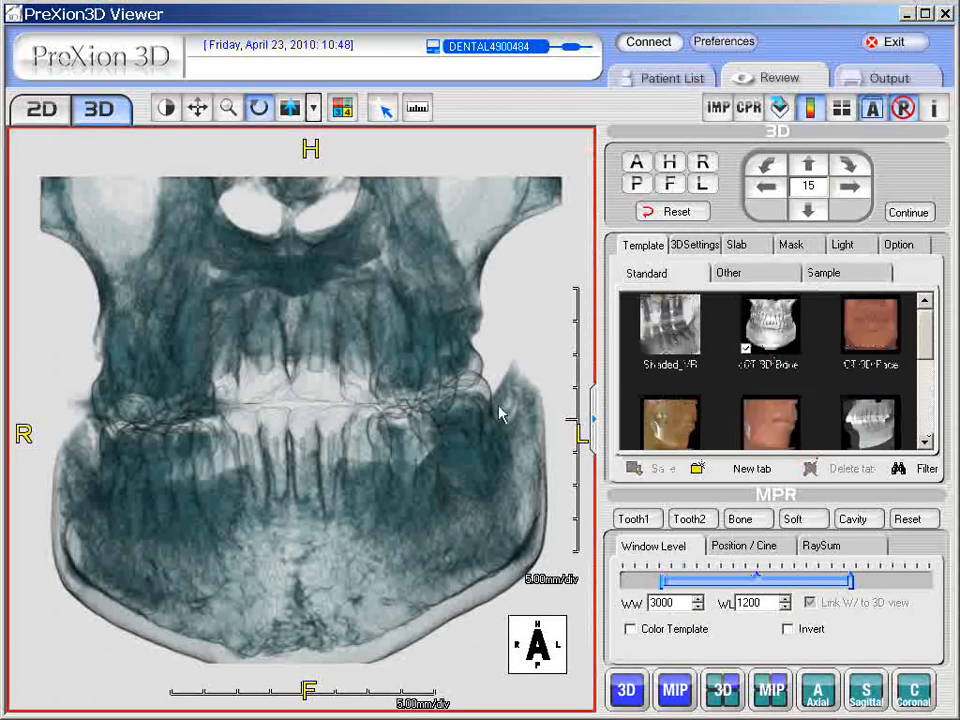
Step: Apply CT 3D Bone, then try 3D General and set it as the default
left_click(773, 336)
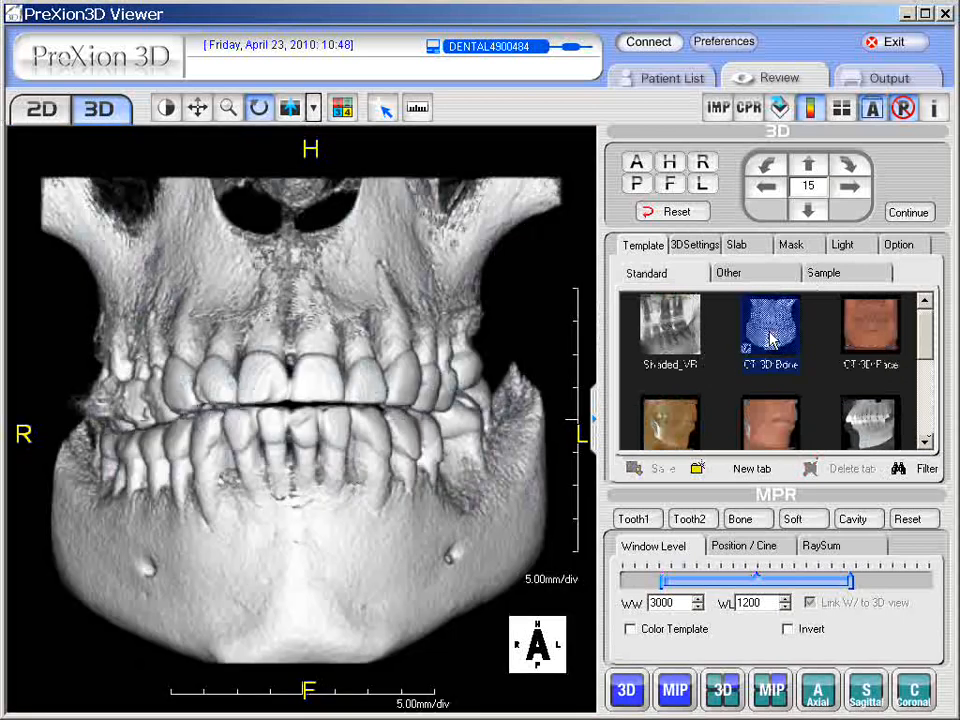
left_click(926, 381)
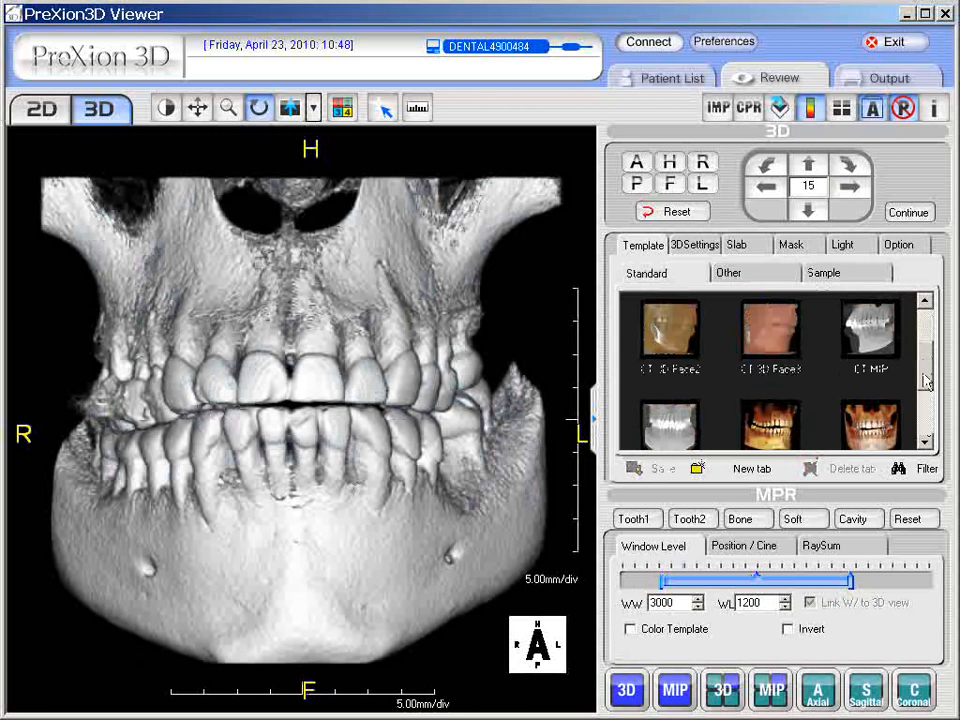
left_click_drag(926, 381, 926, 396)
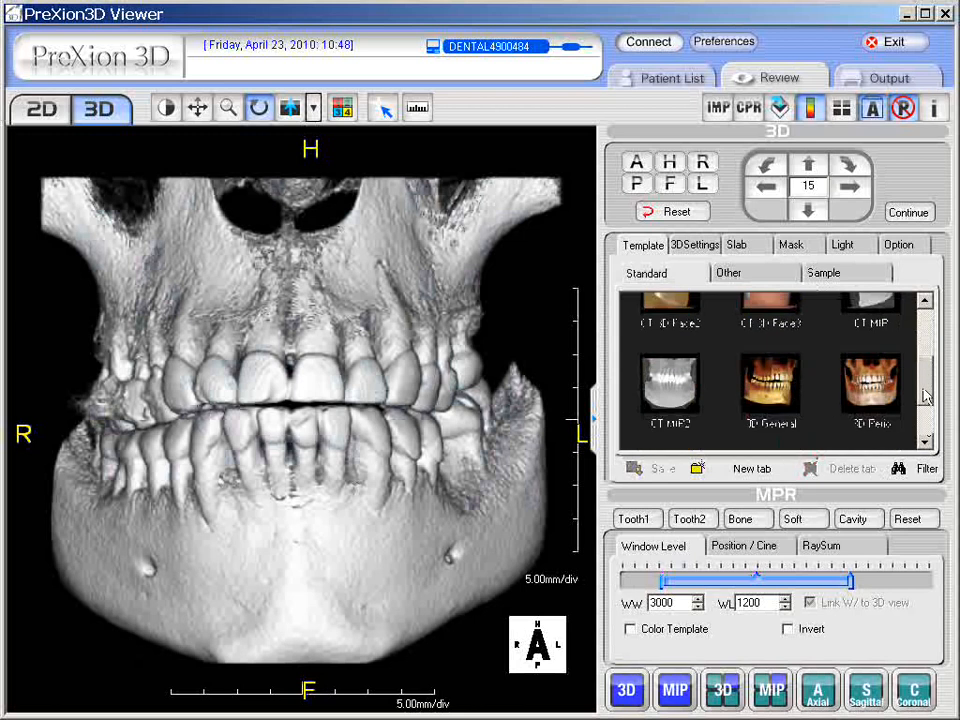
left_click(770, 385)
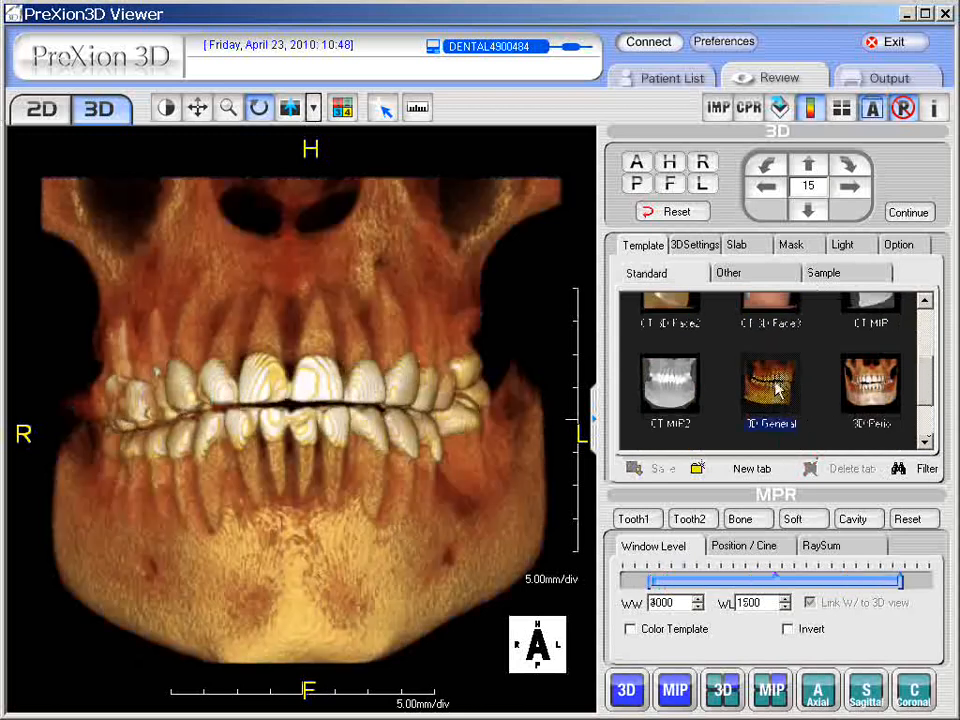
right_click(775, 390)
left_click(816, 390)
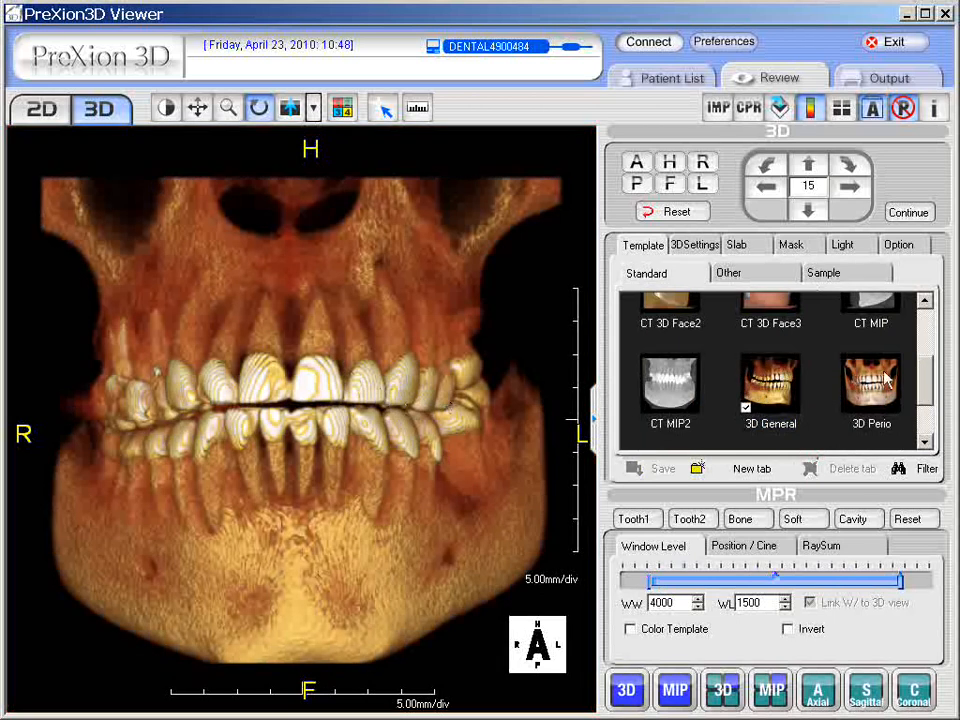
Step: Reapply CT 3D Bone and make it the default template instead
scroll(929, 390, "up", 3)
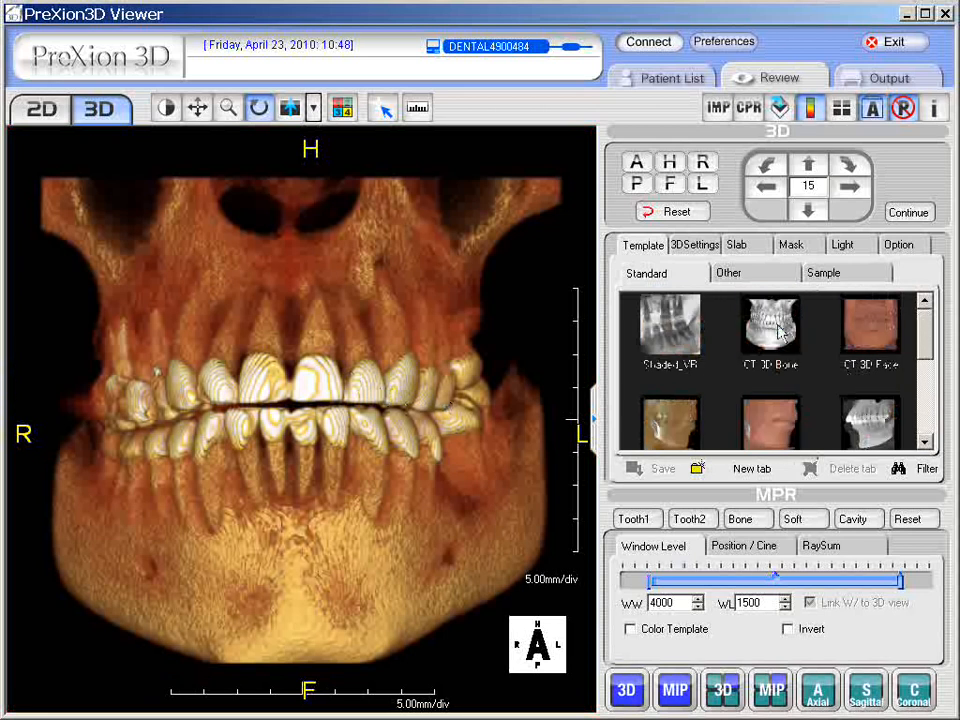
left_click(782, 333)
right_click(771, 338)
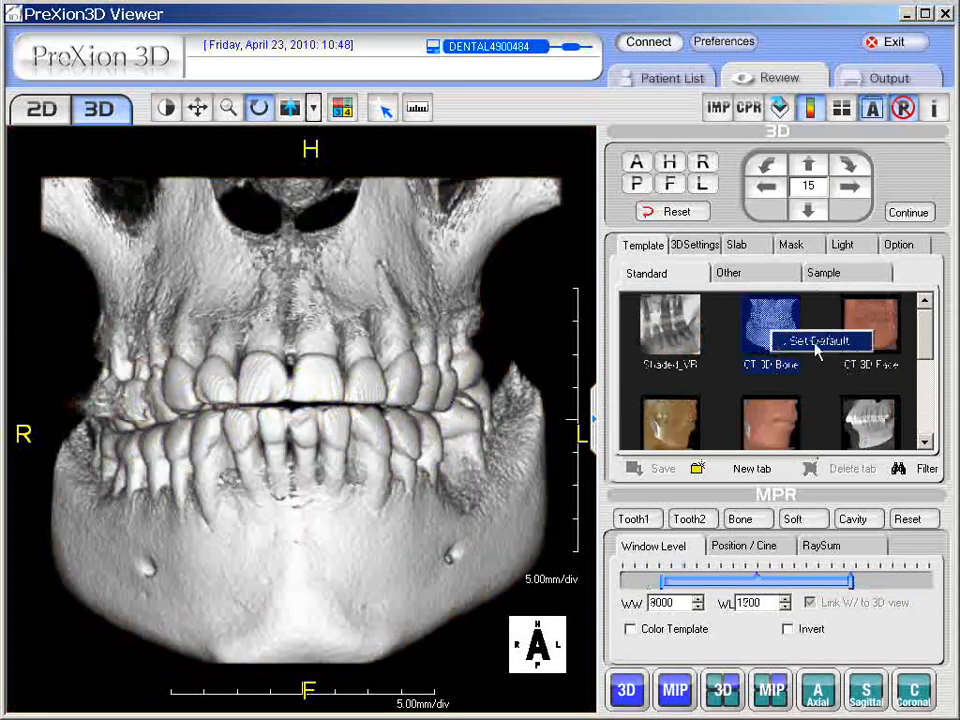
left_click(810, 344)
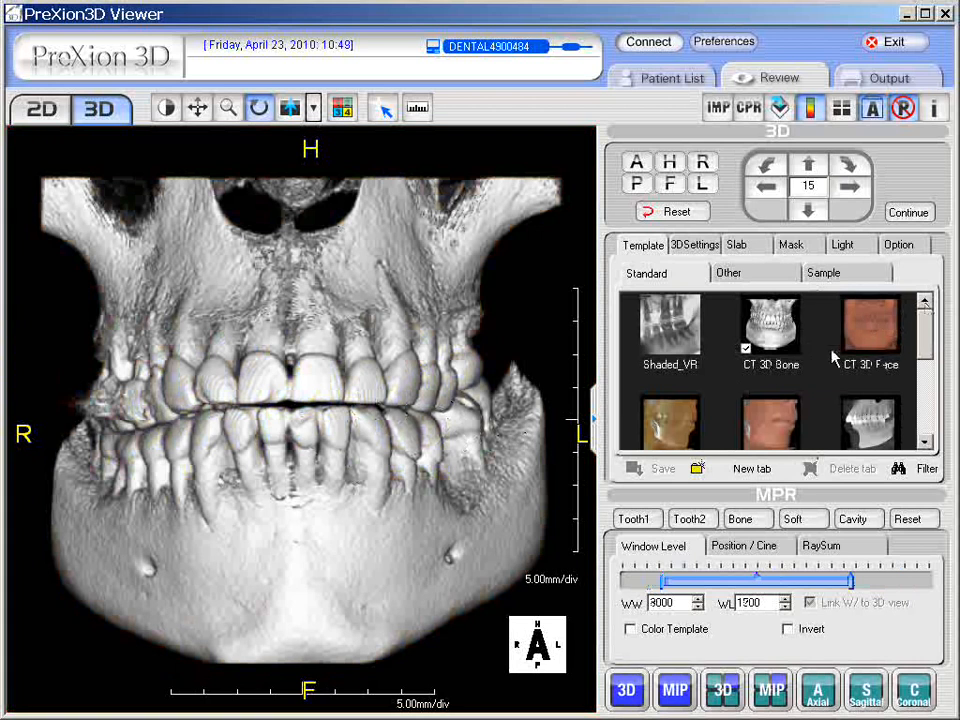
left_click(768, 282)
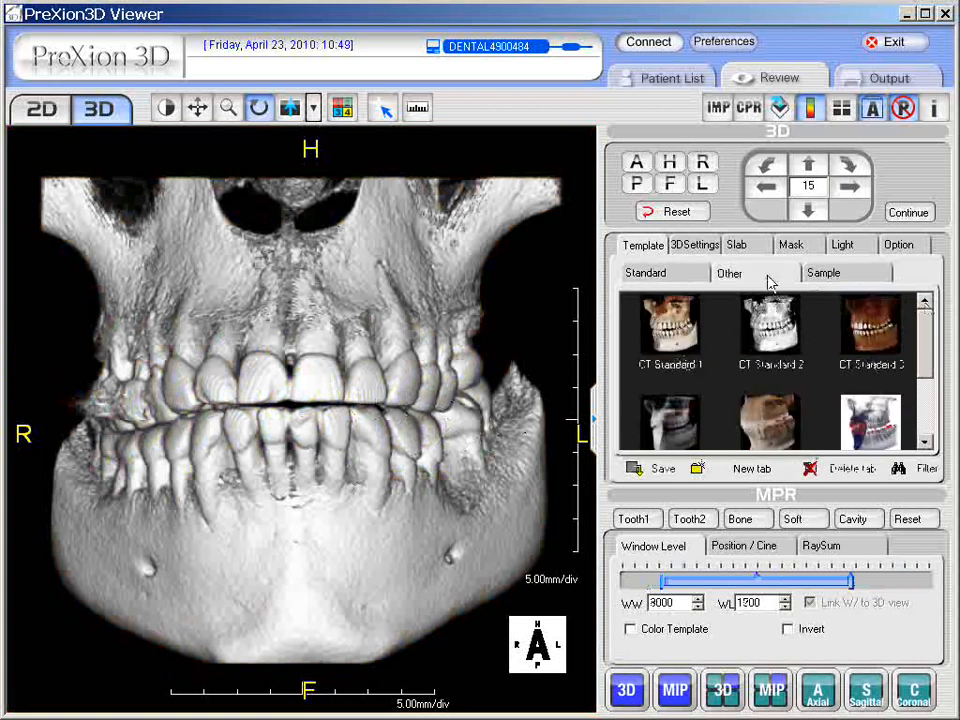
Step: Return to the Standard templates and show the 3D view's Light settings
left_click(658, 274)
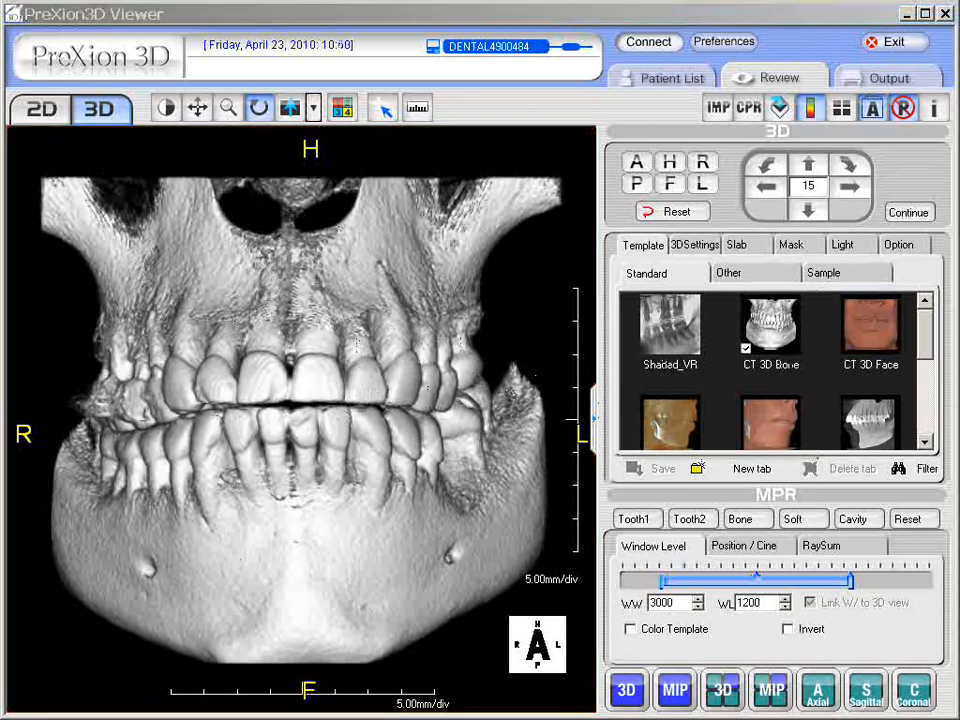
left_click(843, 245)
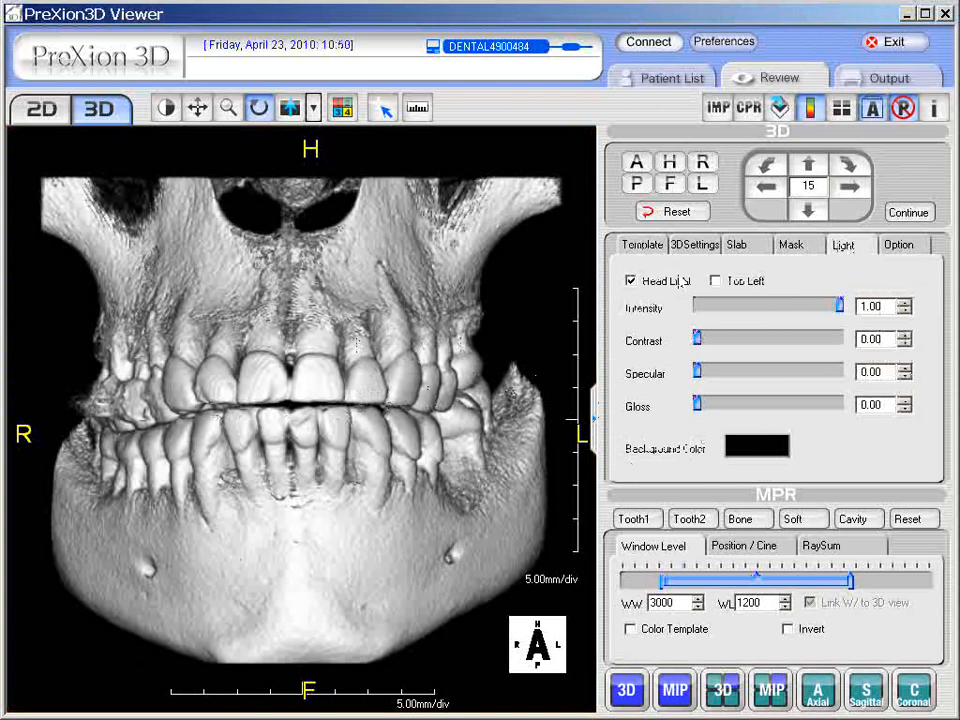
left_click(632, 282)
left_click(632, 282)
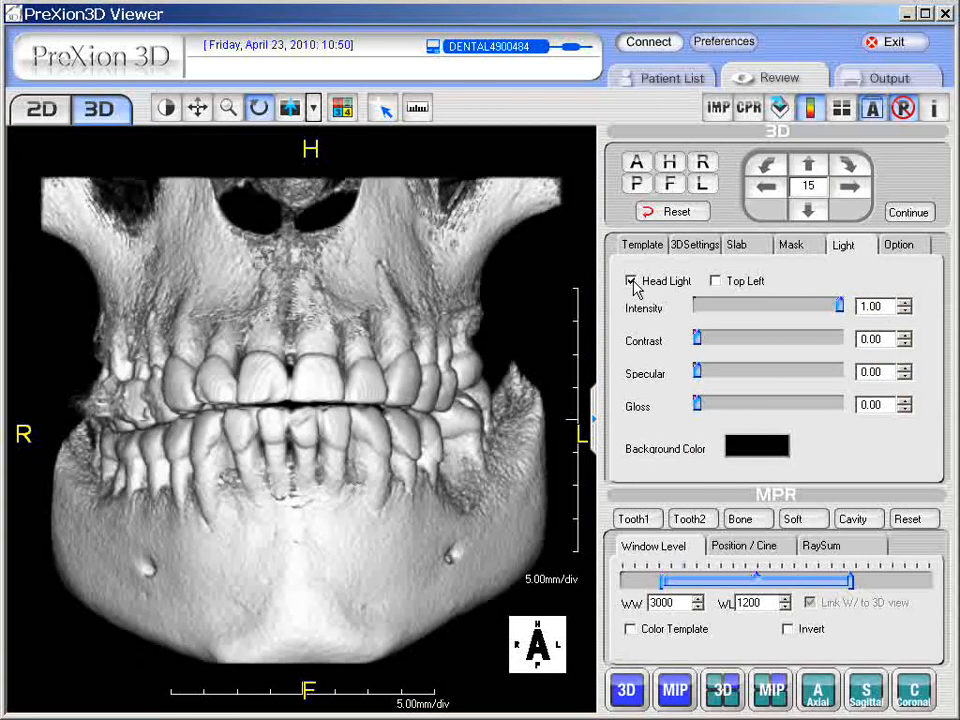
left_click(715, 281)
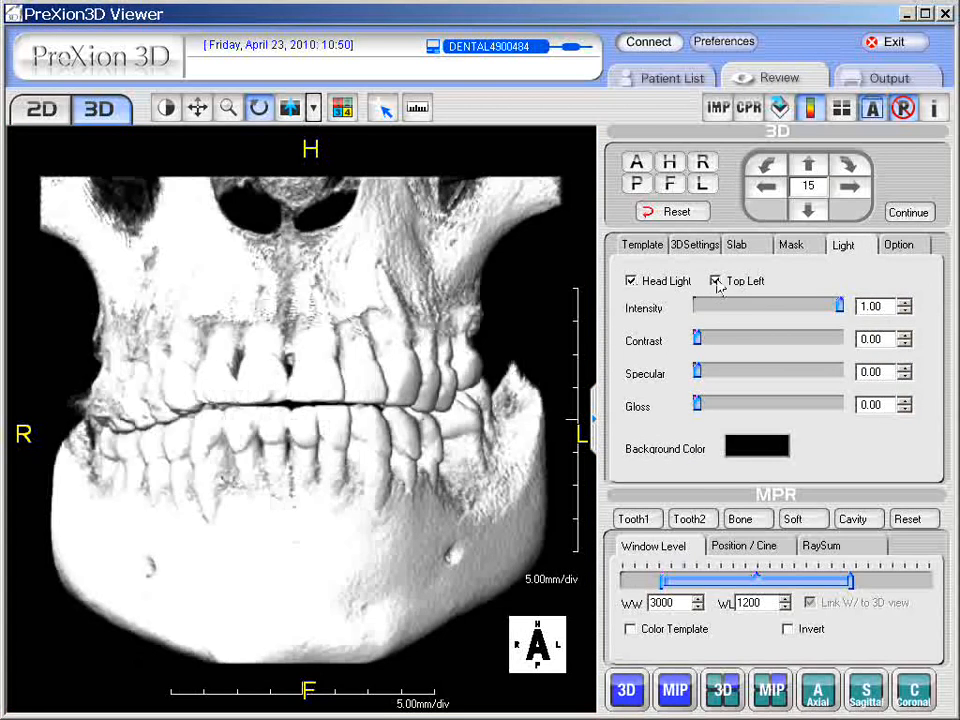
left_click(716, 282)
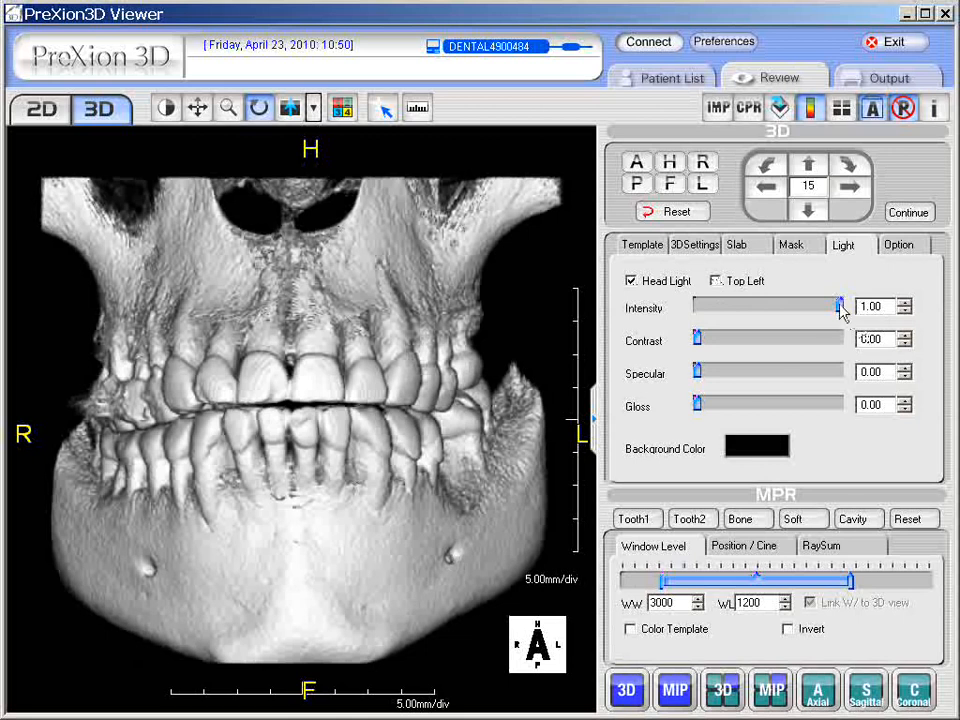
mouse_move(840, 308)
left_mouse_down()
mouse_move(795, 307)
mouse_move(840, 307)
left_mouse_up()
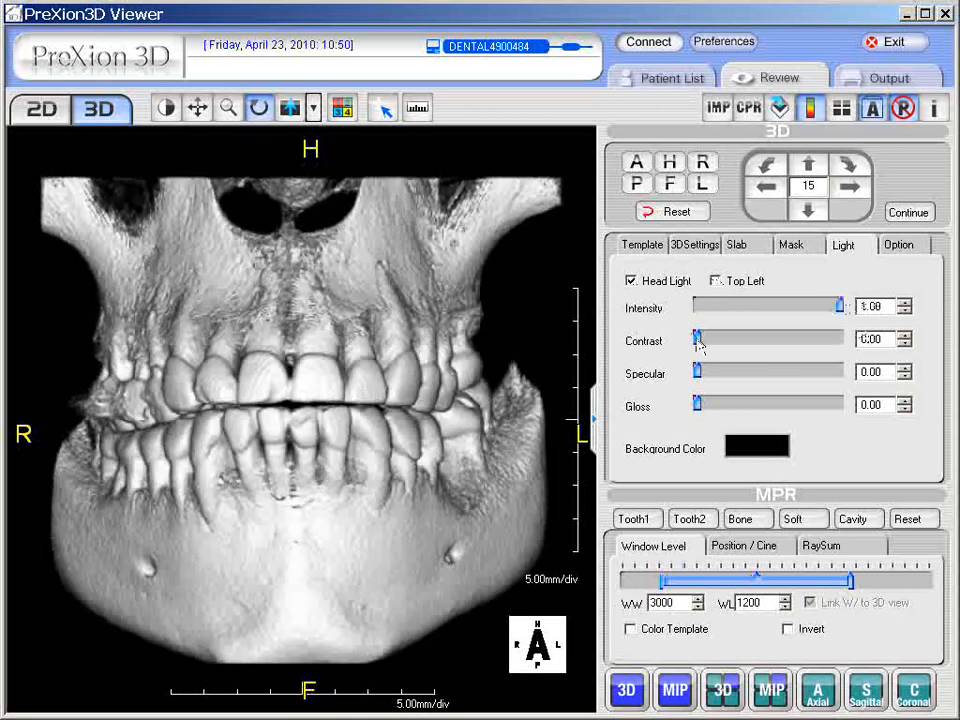
left_click_drag(699, 340, 686, 405)
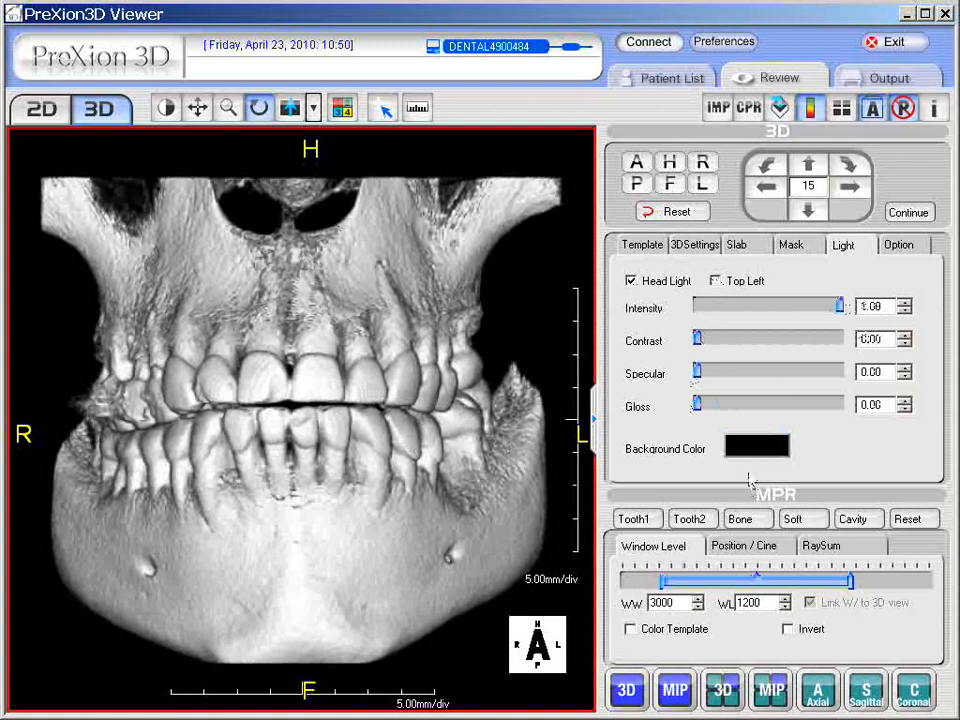
left_click(764, 450)
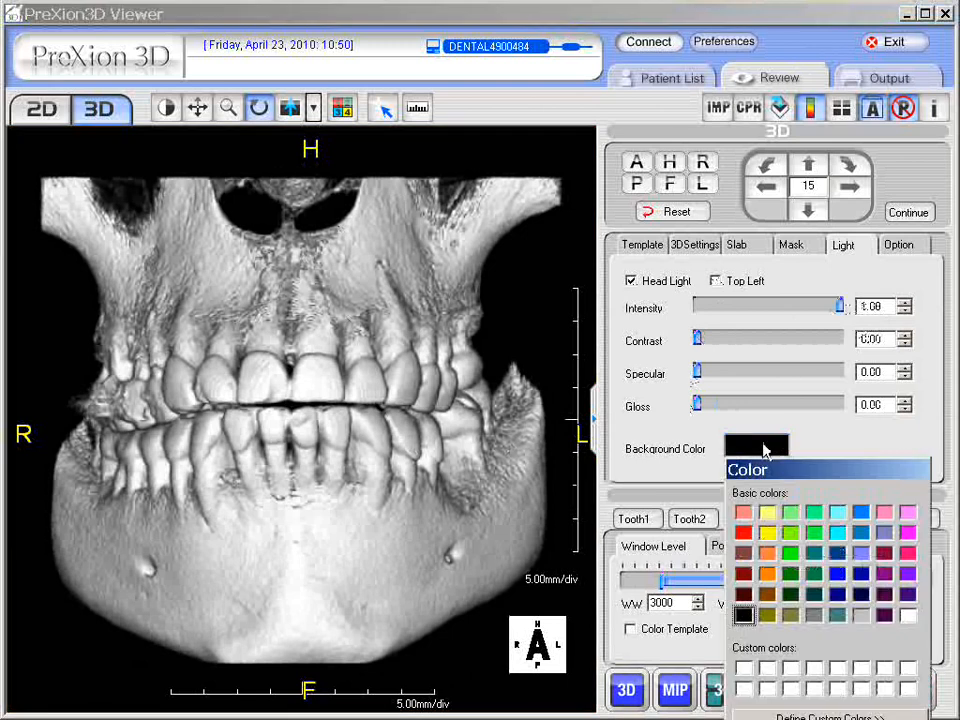
left_click(908, 616)
key("Return")
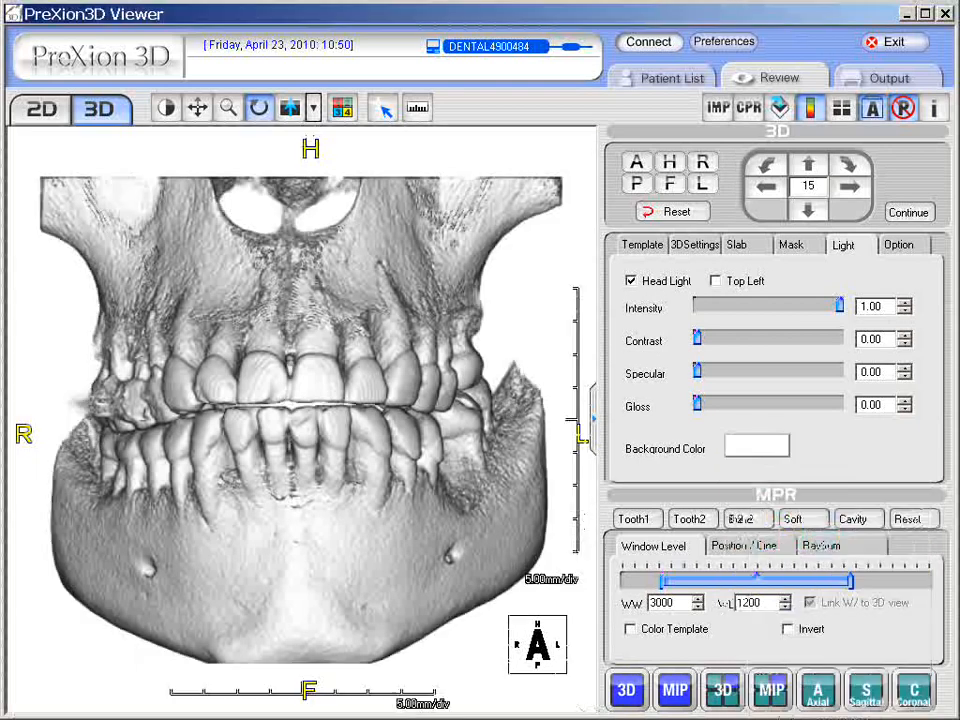
left_click(385, 345)
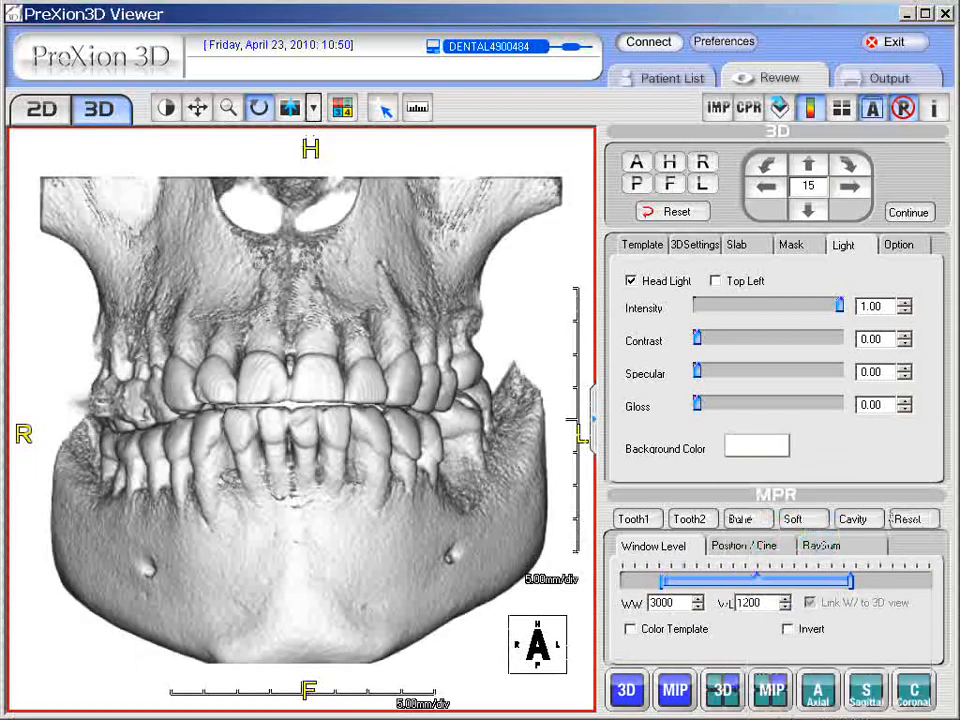
left_click(767, 446)
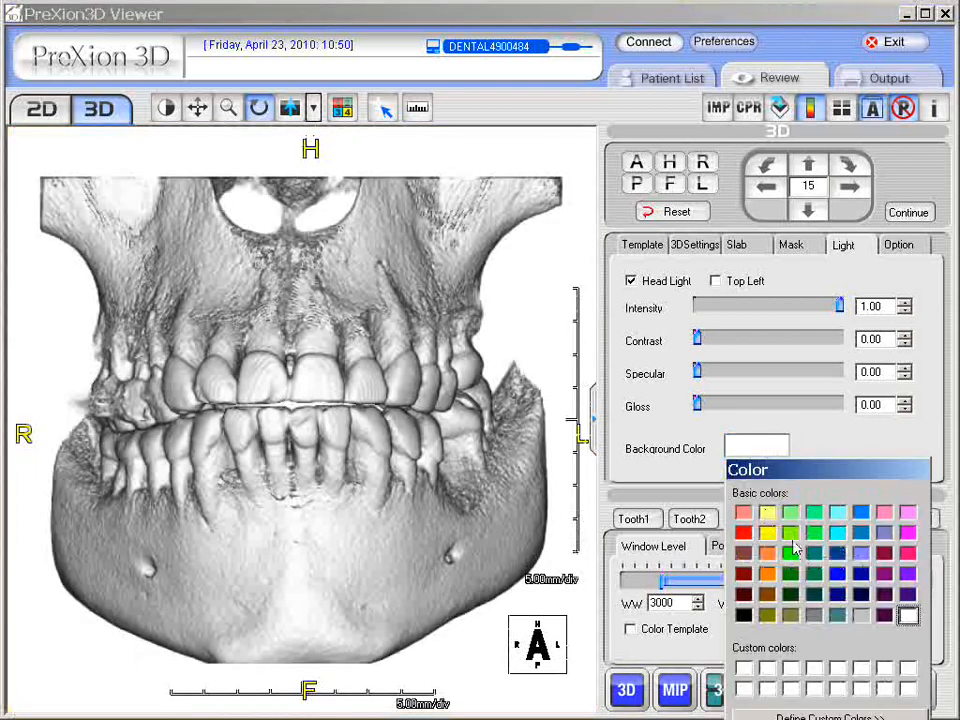
left_click(815, 617)
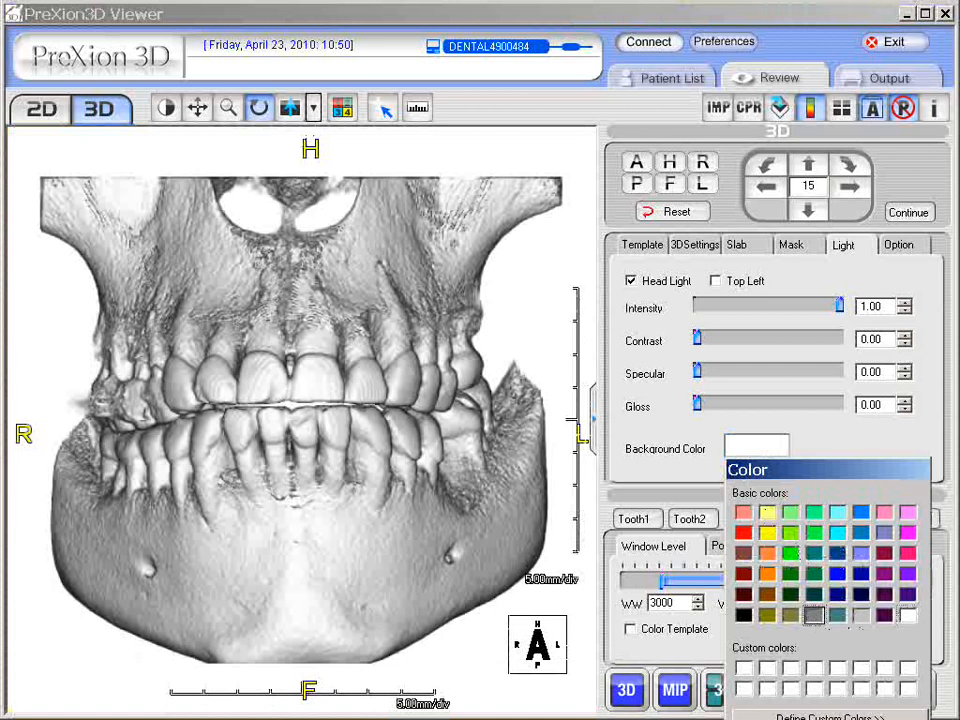
left_click(763, 719)
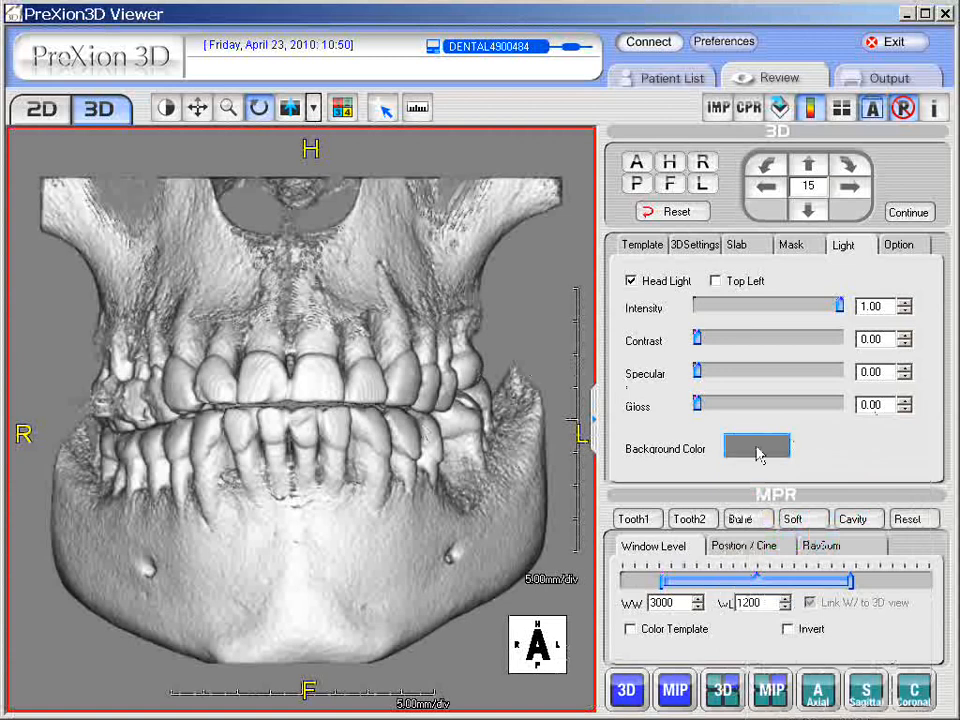
left_click(759, 453)
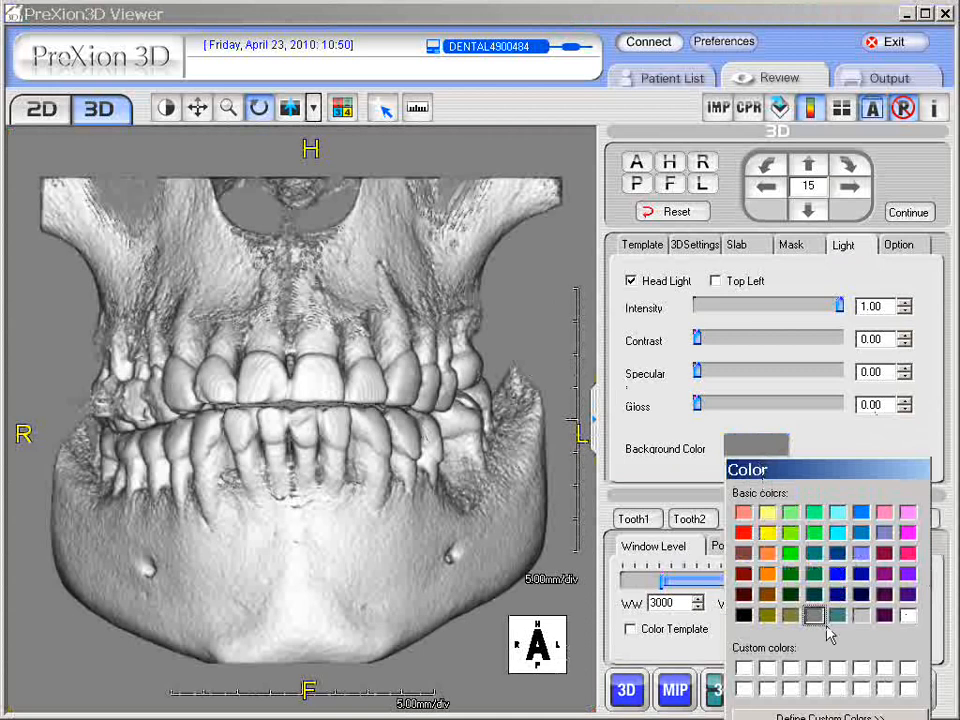
left_click(744, 616)
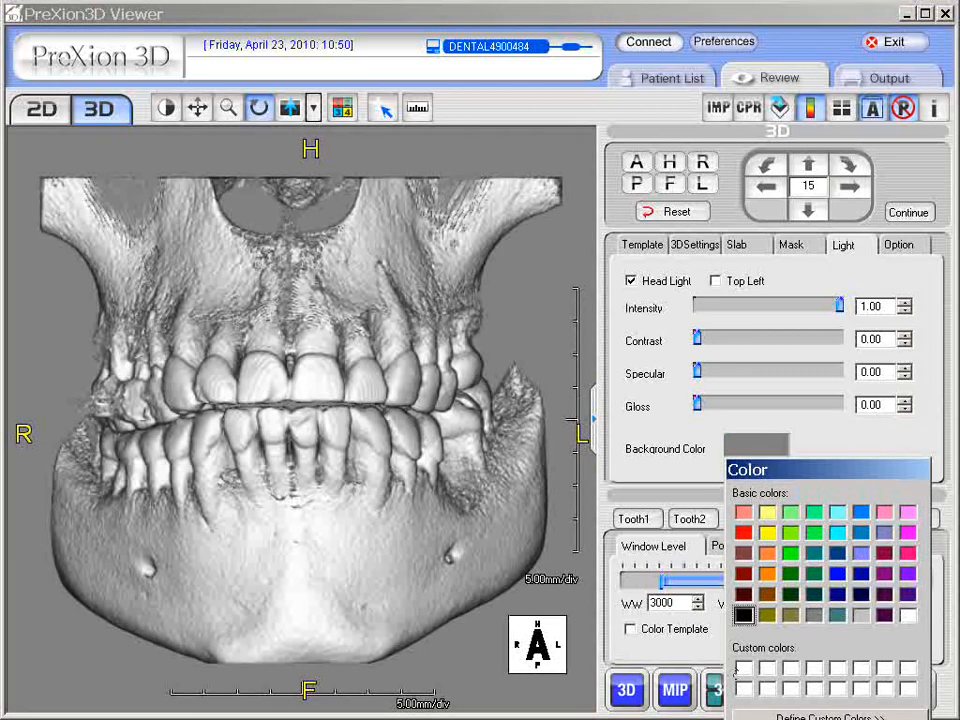
key("Return")
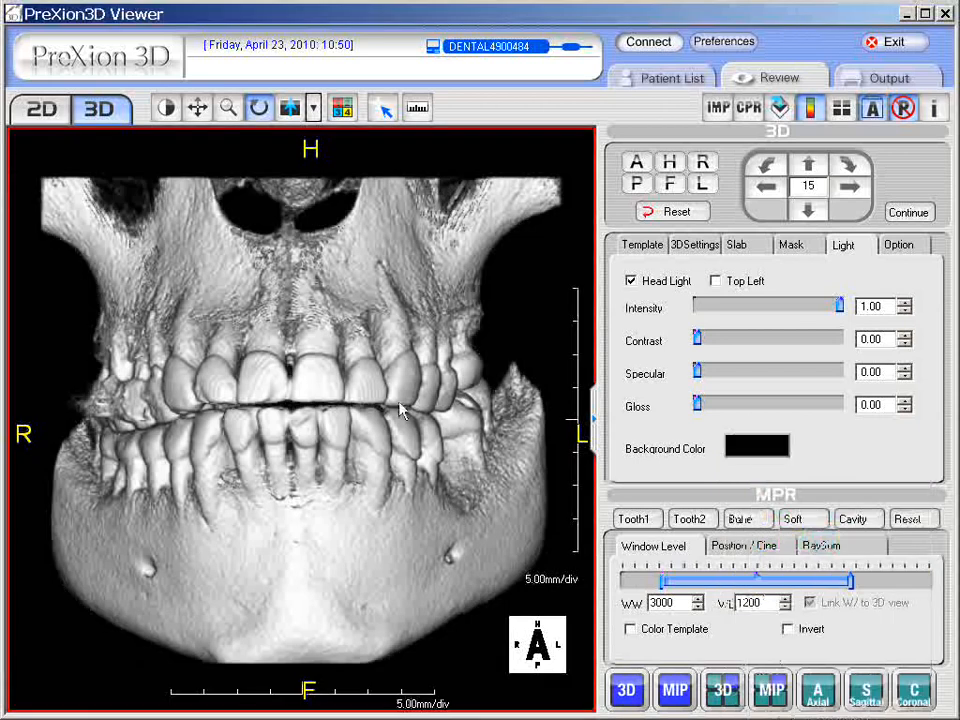
Step: Show the Standard templates with CT 3D Bone checked and switch to the four-pane MPR layout
left_click(648, 248)
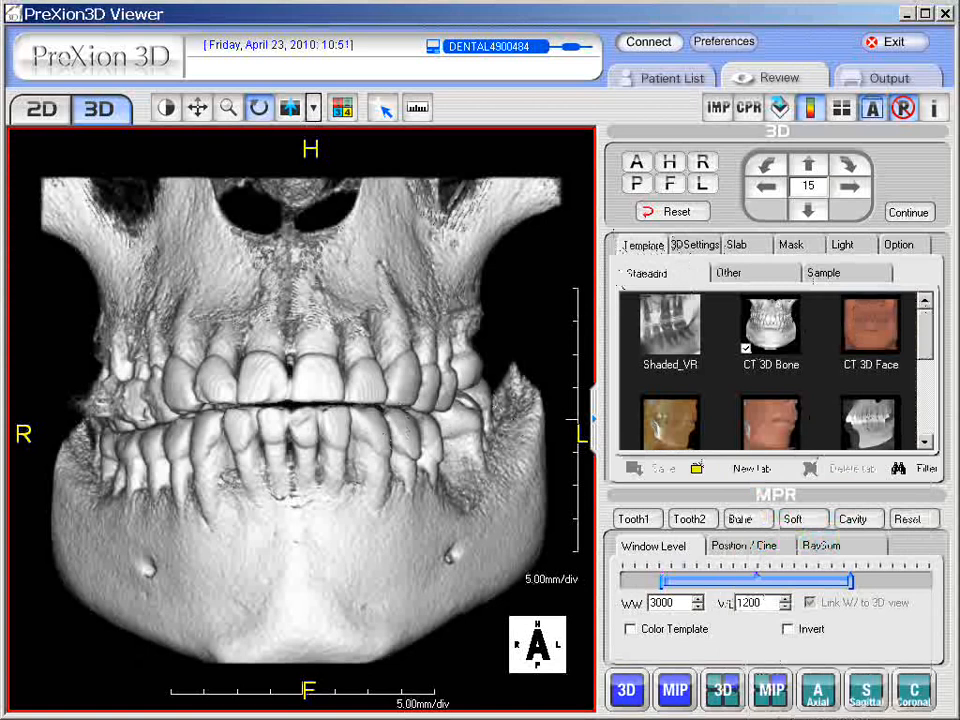
left_click(724, 692)
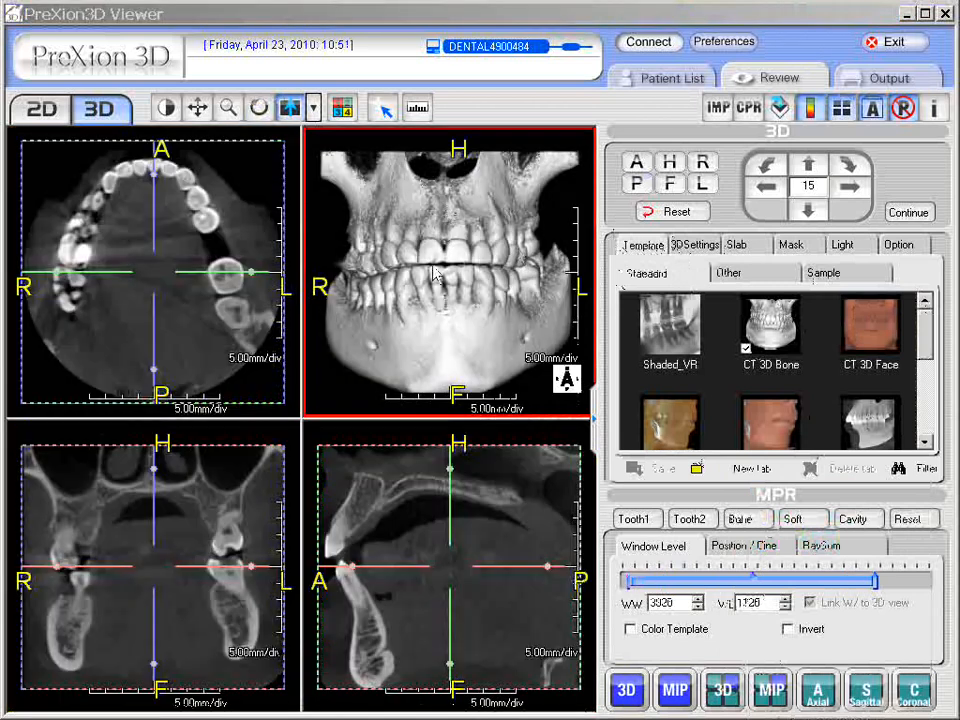
Step: Tilt the 3D skull forward with the Rotate tool and cycle the active pane among axial, 3D and coronal
left_click(259, 107)
left_click_drag(466, 240, 437, 313)
left_click_drag(501, 210, 440, 312)
left_click(200, 272)
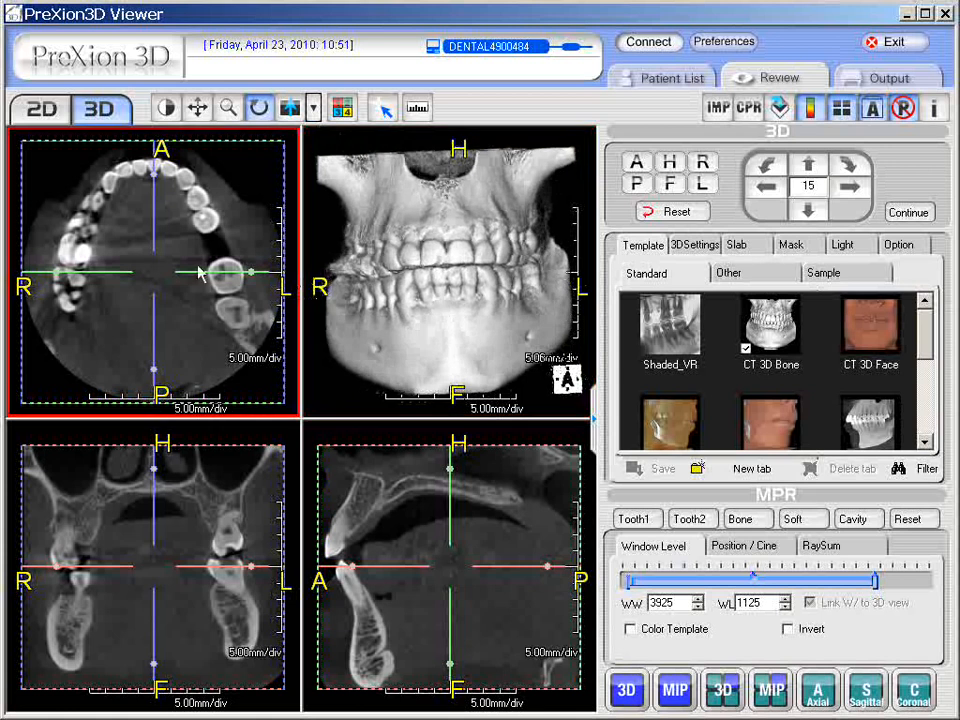
left_click(422, 358)
left_click(168, 318)
left_click(180, 505)
left_click(203, 318)
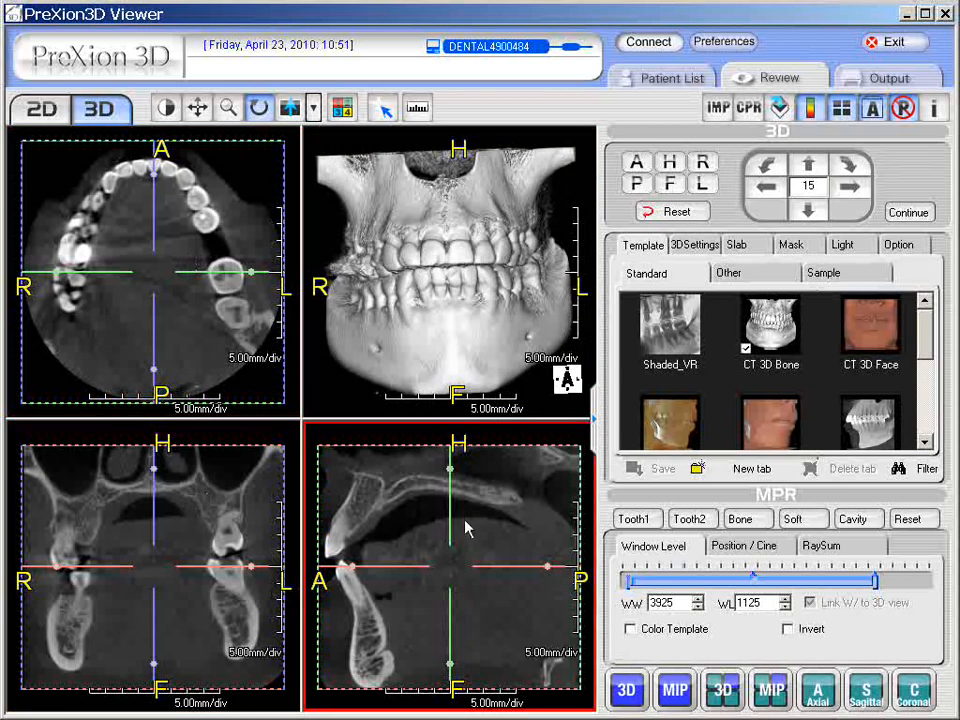
Step: Step the slices forward while tilting the 3D skull slightly
scroll(214, 512, "up", 3)
scroll(214, 517, "up", 5)
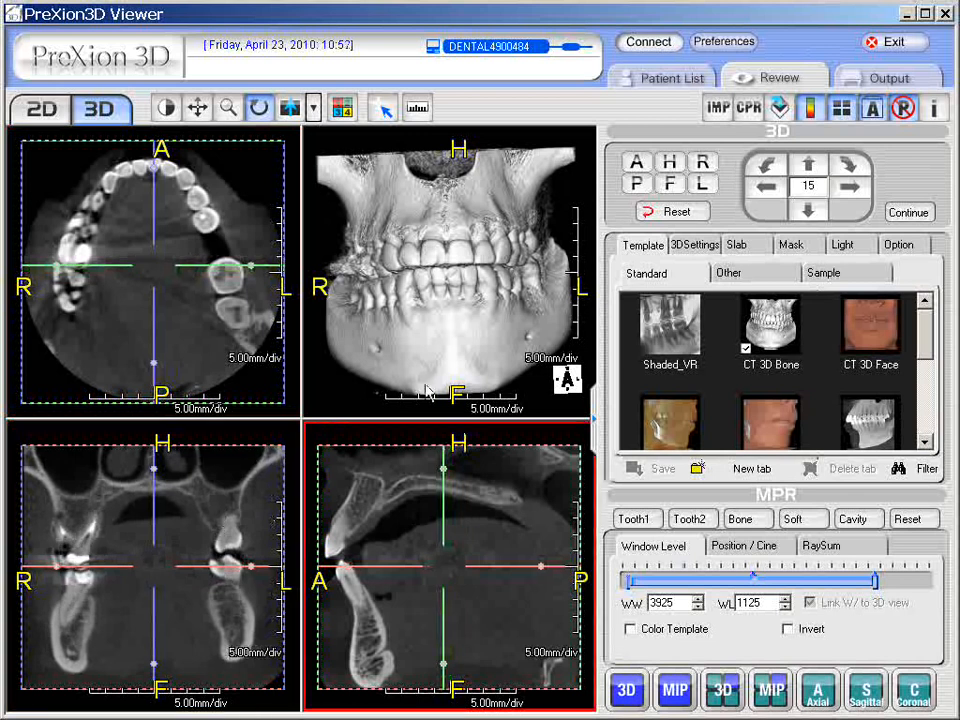
left_click_drag(480, 305, 486, 333)
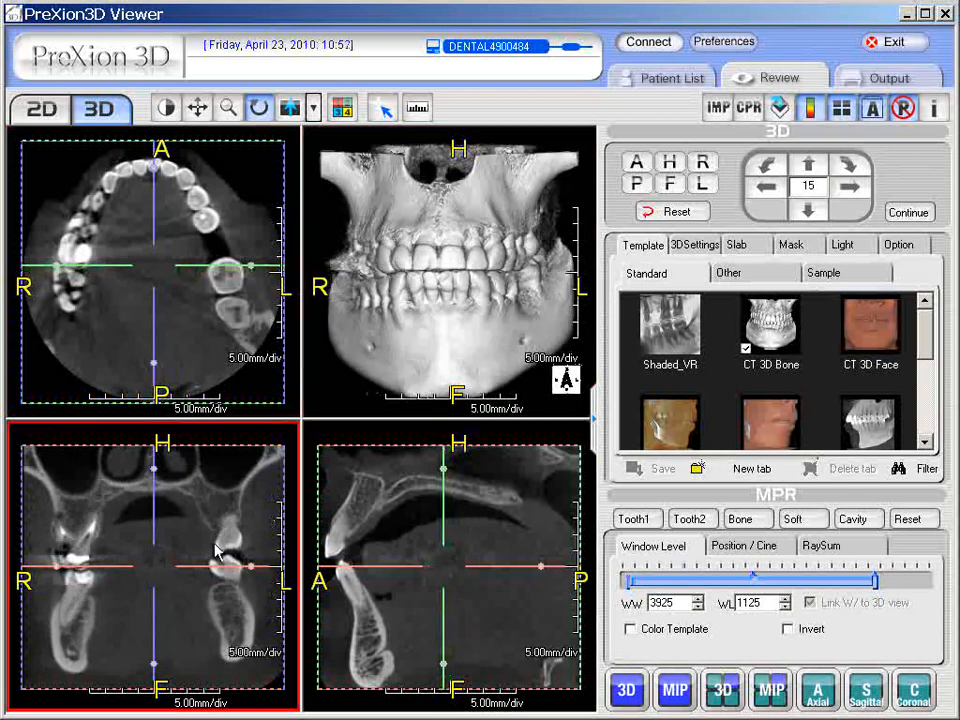
scroll(229, 514, "up", 2)
scroll(229, 514, "up", 3)
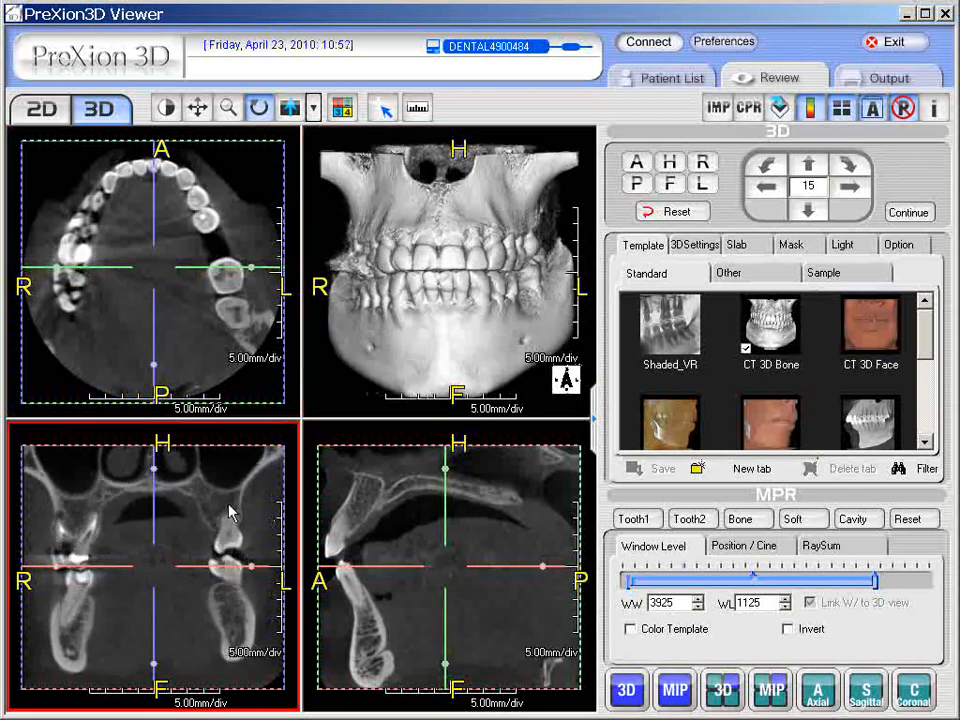
scroll(229, 514, "up", 4)
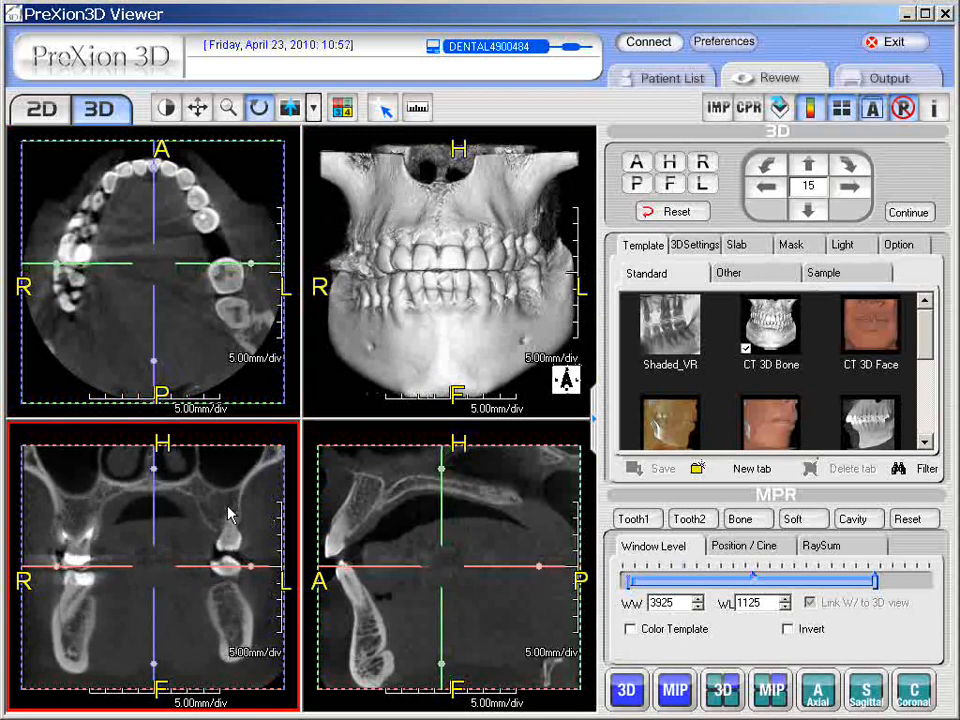
scroll(229, 514, "up", 5)
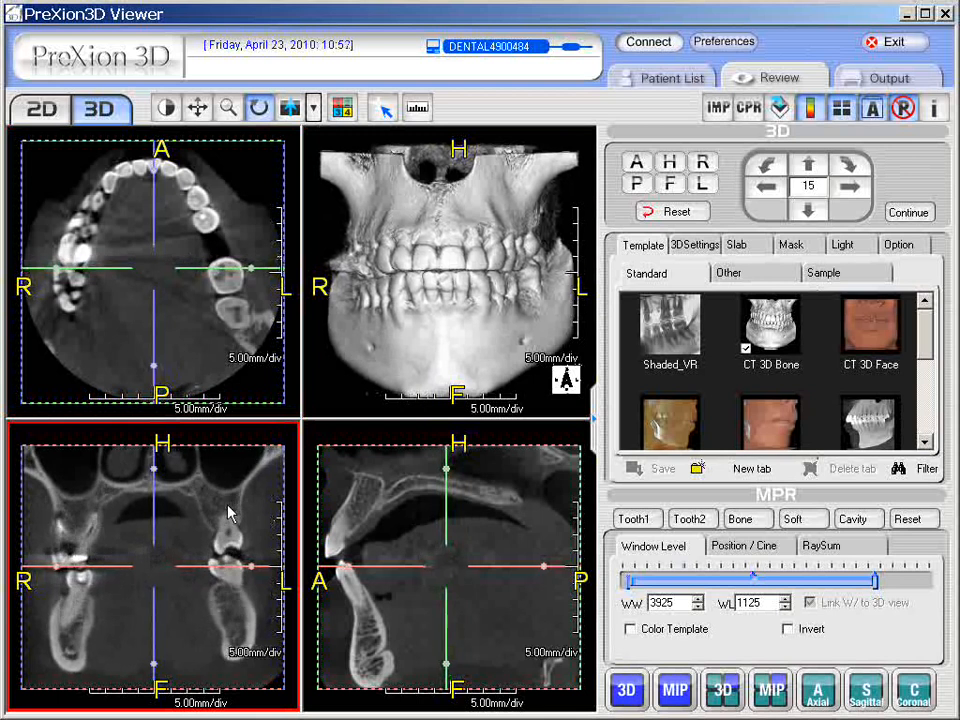
scroll(227, 512, "down", 1)
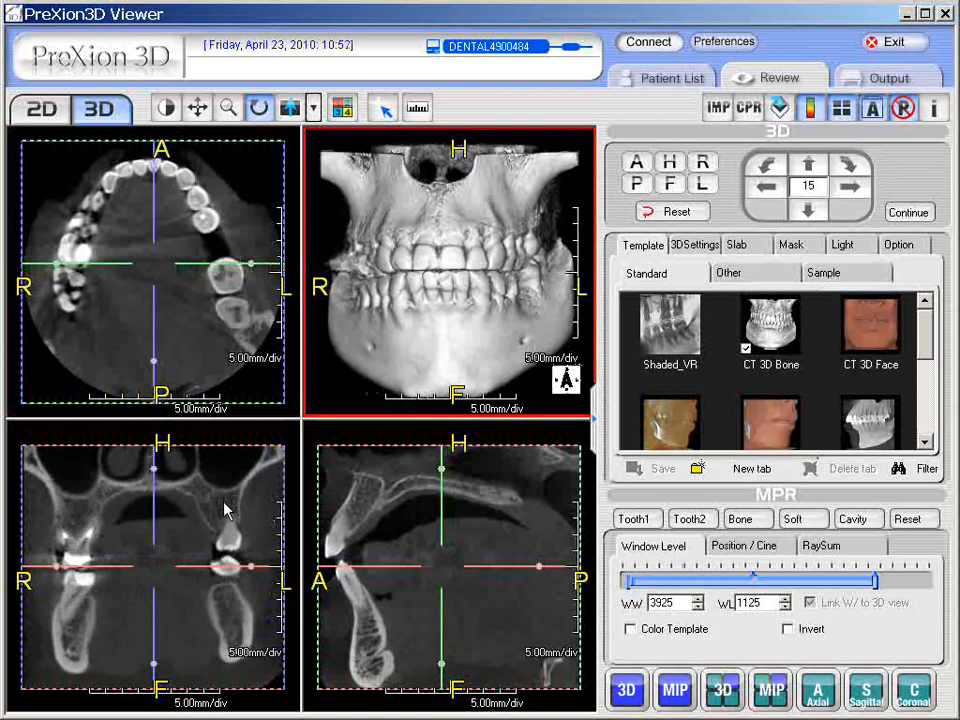
left_click_drag(436, 270, 304, 424)
Step: Maximise the 3D pane, tilt the skull to view the jaw from below, then restore four panes
double_click(463, 305)
left_click_drag(376, 400, 521, 369)
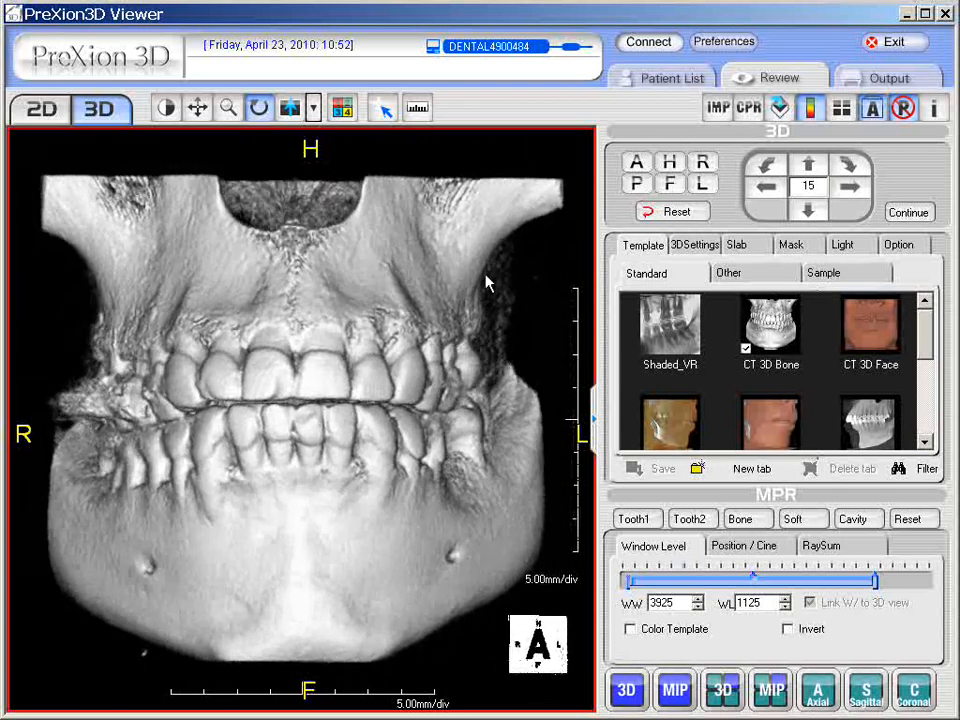
double_click(361, 418)
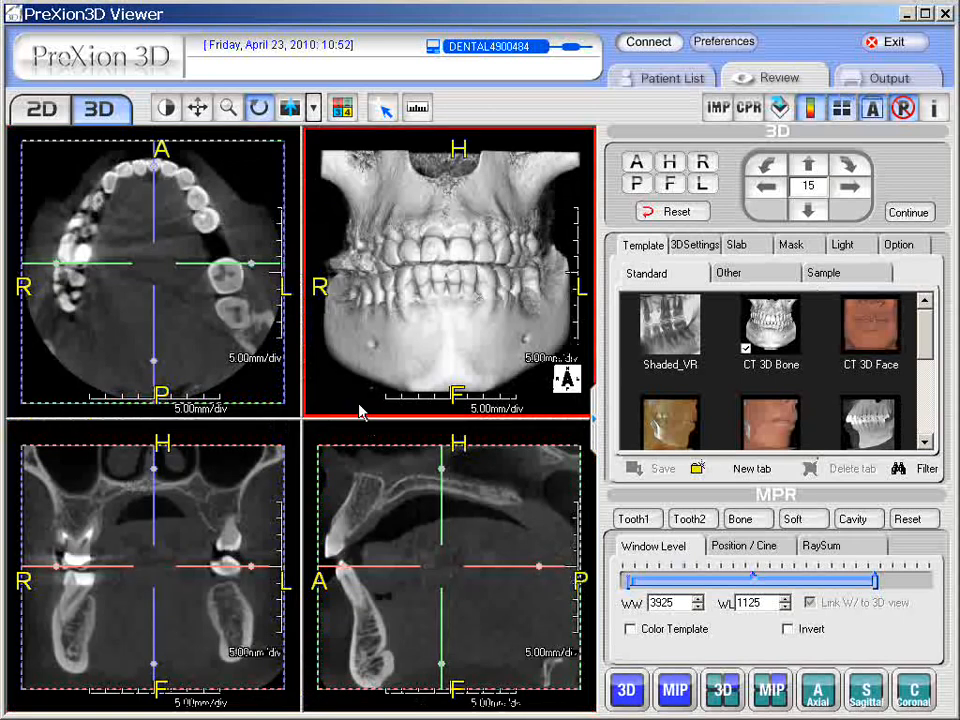